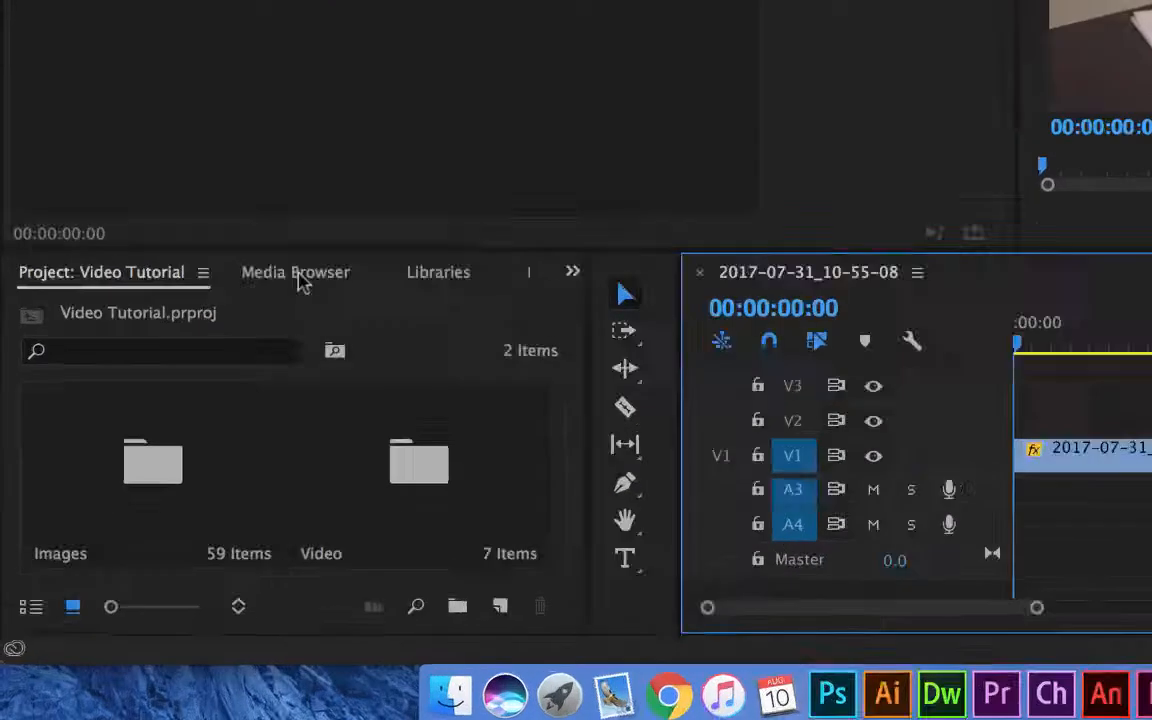
Browse the external local drive in the Media Browser and open its New NSK Logos folder.
{"action": "left_click", "coordinate": [171, 461]}
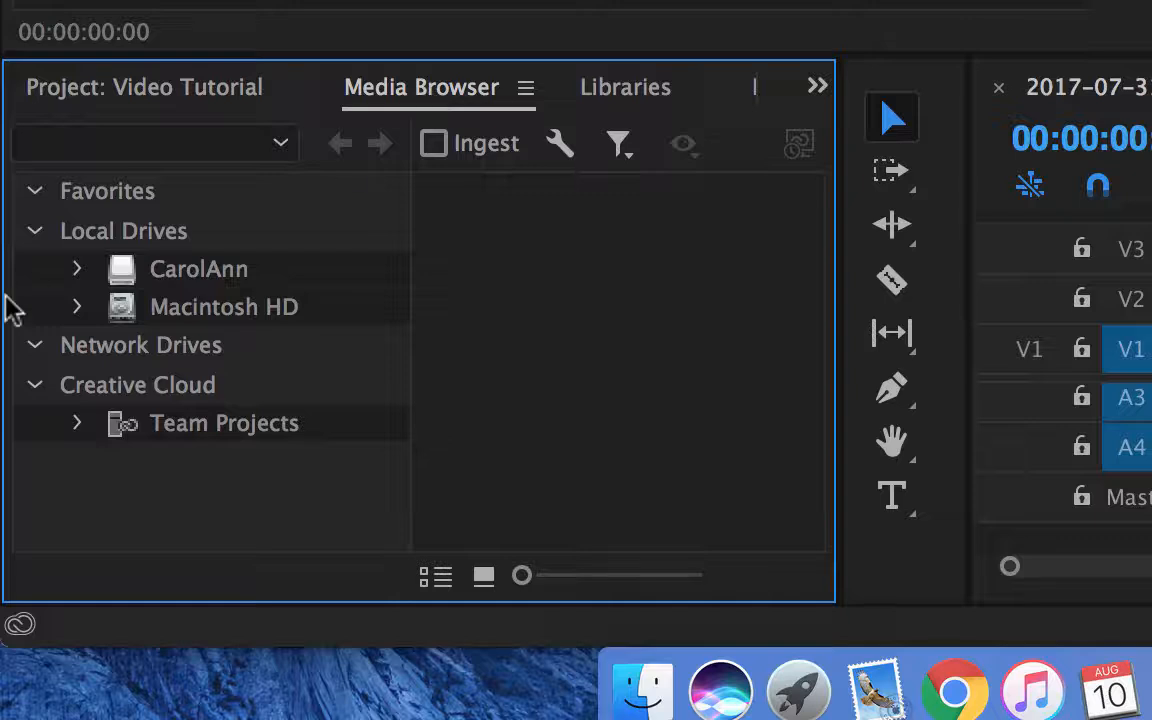
{"action": "left_click", "coordinate": [79, 271]}
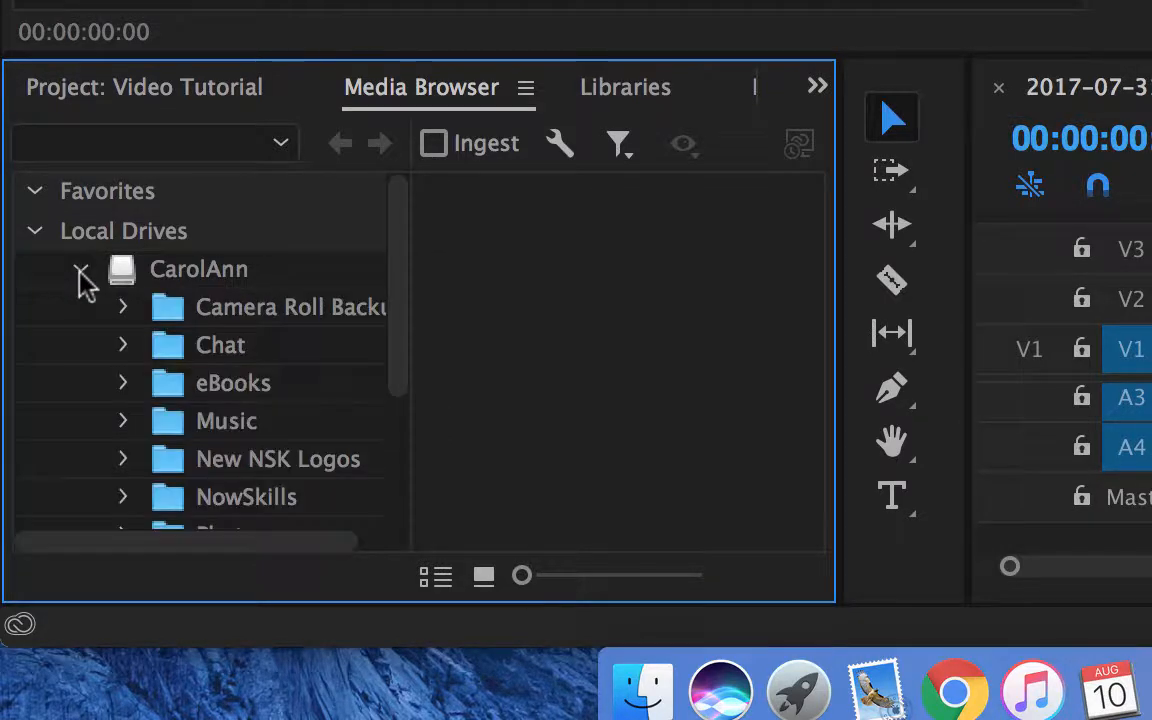
{"action": "left_click", "coordinate": [79, 271]}
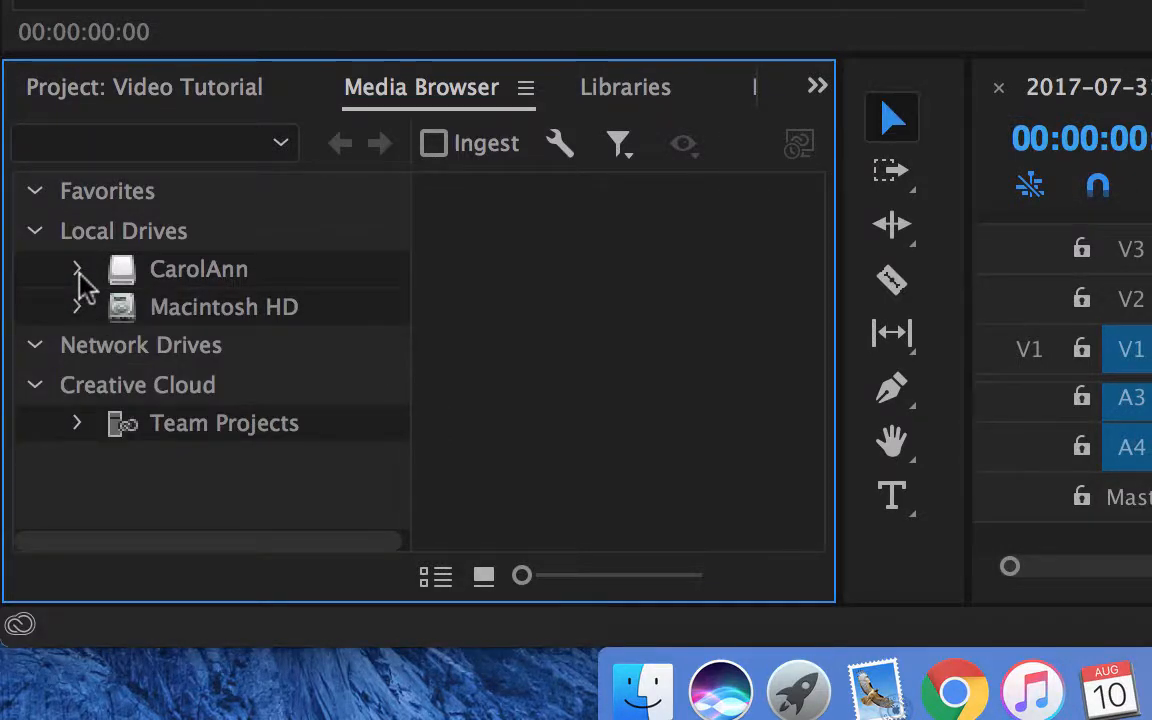
{"action": "left_click", "coordinate": [79, 271]}
{"action": "scroll", "coordinate": [206, 398], "scroll_direction": "down", "scroll_amount": 5}
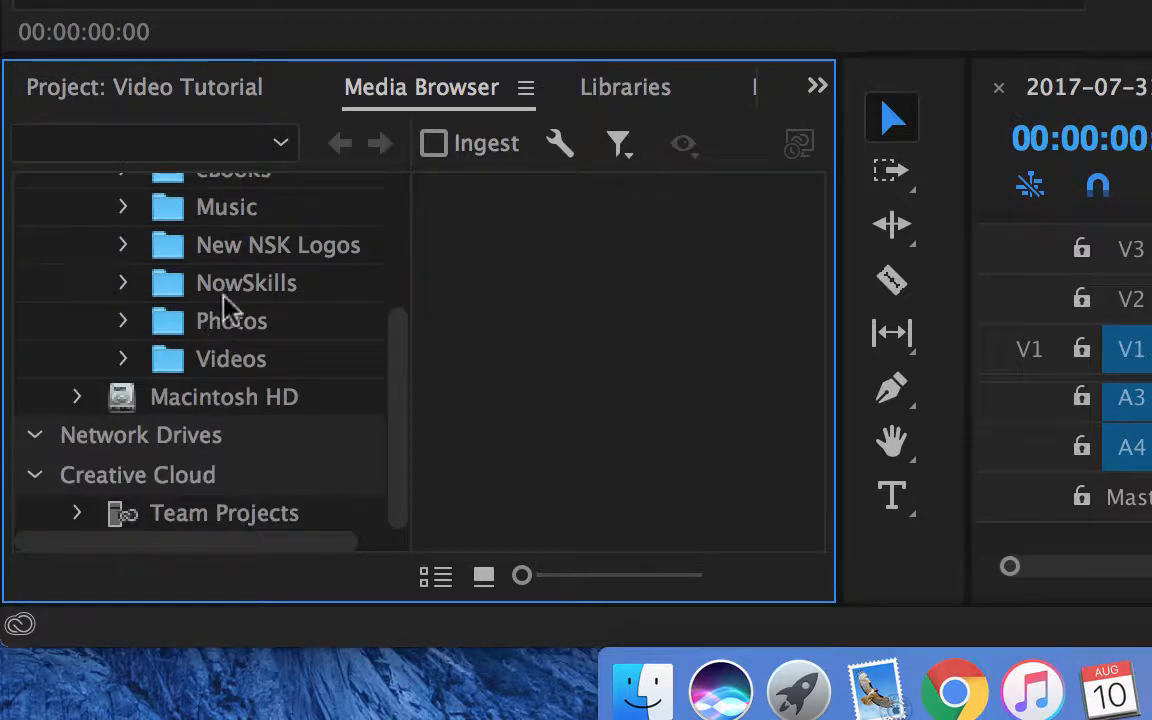
{"action": "left_click", "coordinate": [124, 245]}
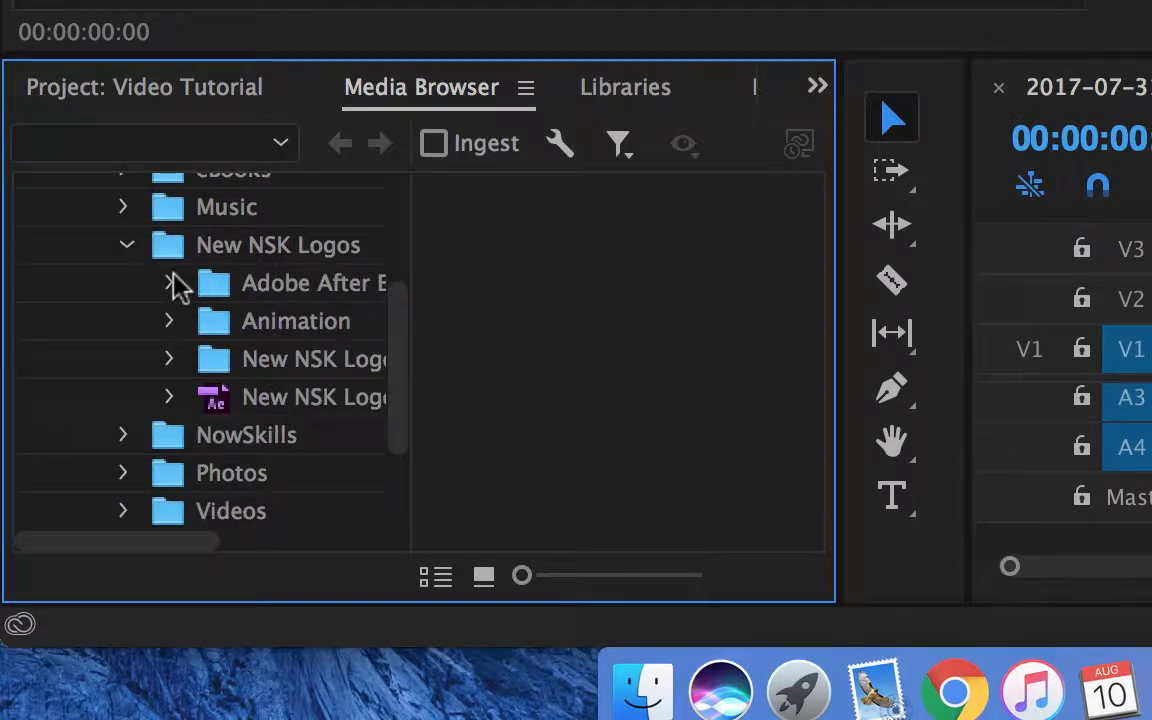
{"action": "left_click", "coordinate": [180, 359]}
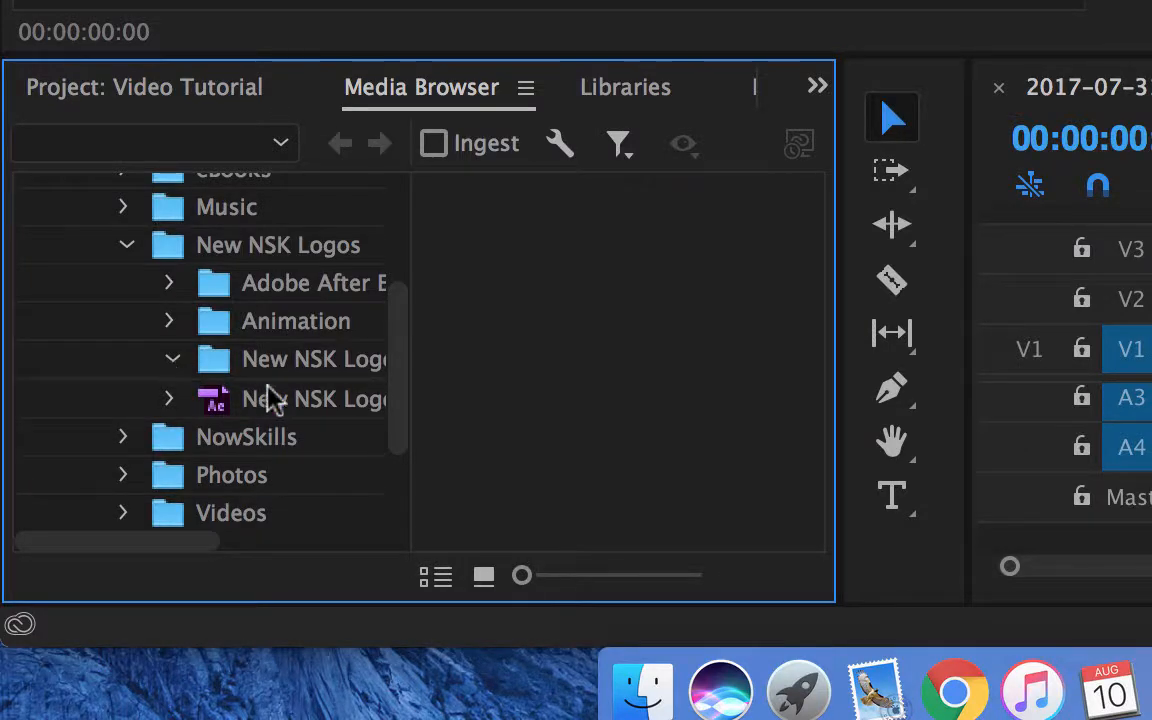
{"action": "left_click", "coordinate": [200, 276]}
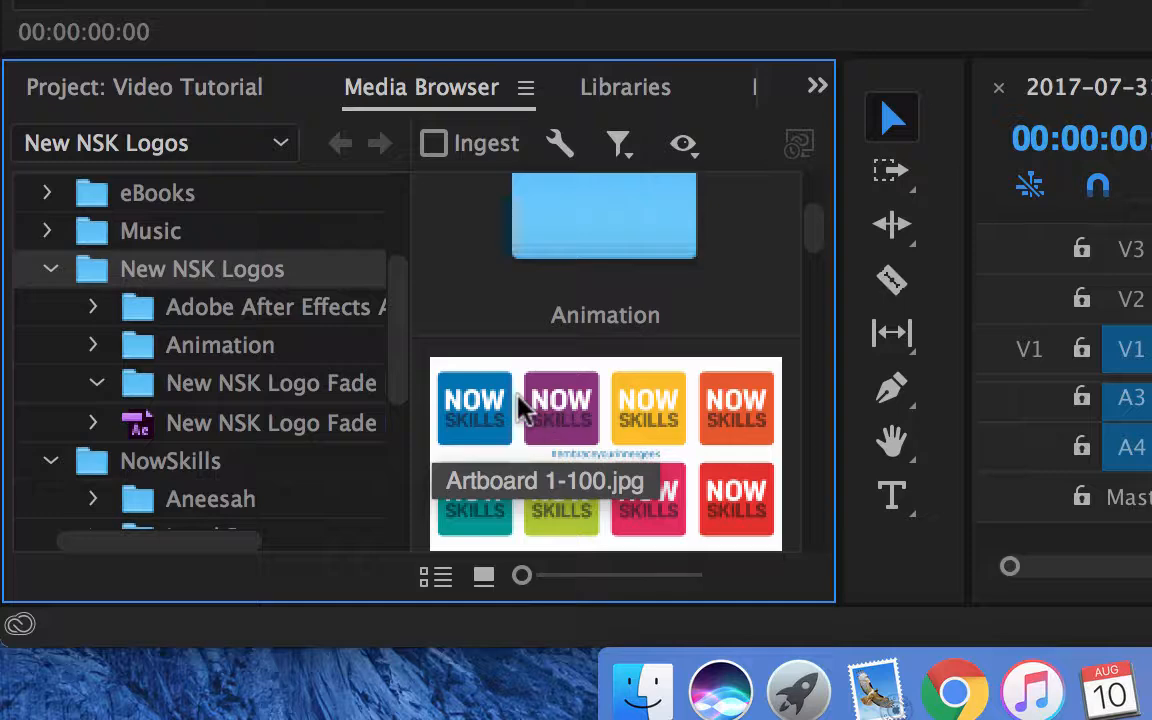
Place Artboard 1-100.jpg from the logos folder on track V2 at the start of the sequence.
{"action": "scroll", "coordinate": [700, 450], "scroll_direction": "down", "scroll_amount": 3}
{"action": "scroll", "coordinate": [700, 450], "scroll_direction": "up", "scroll_amount": 3}
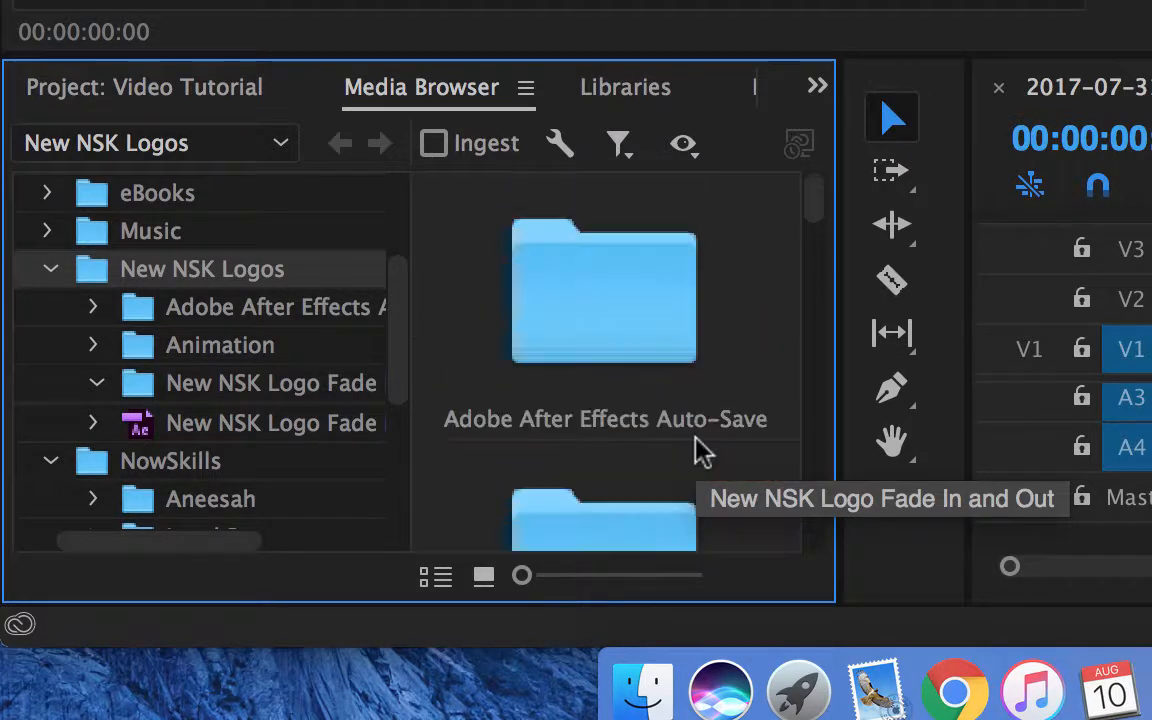
{"action": "left_click_drag", "start_coordinate": [809, 192], "coordinate": [814, 226]}
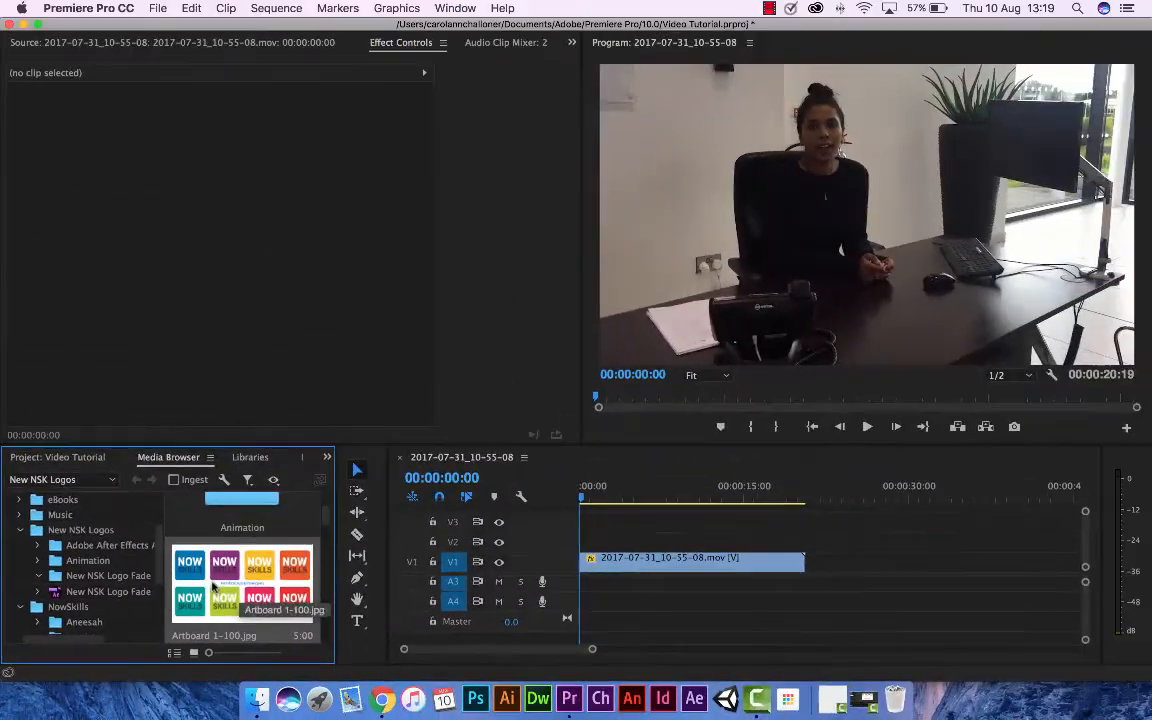
{"action": "left_click_drag", "start_coordinate": [213, 588], "coordinate": [583, 545]}
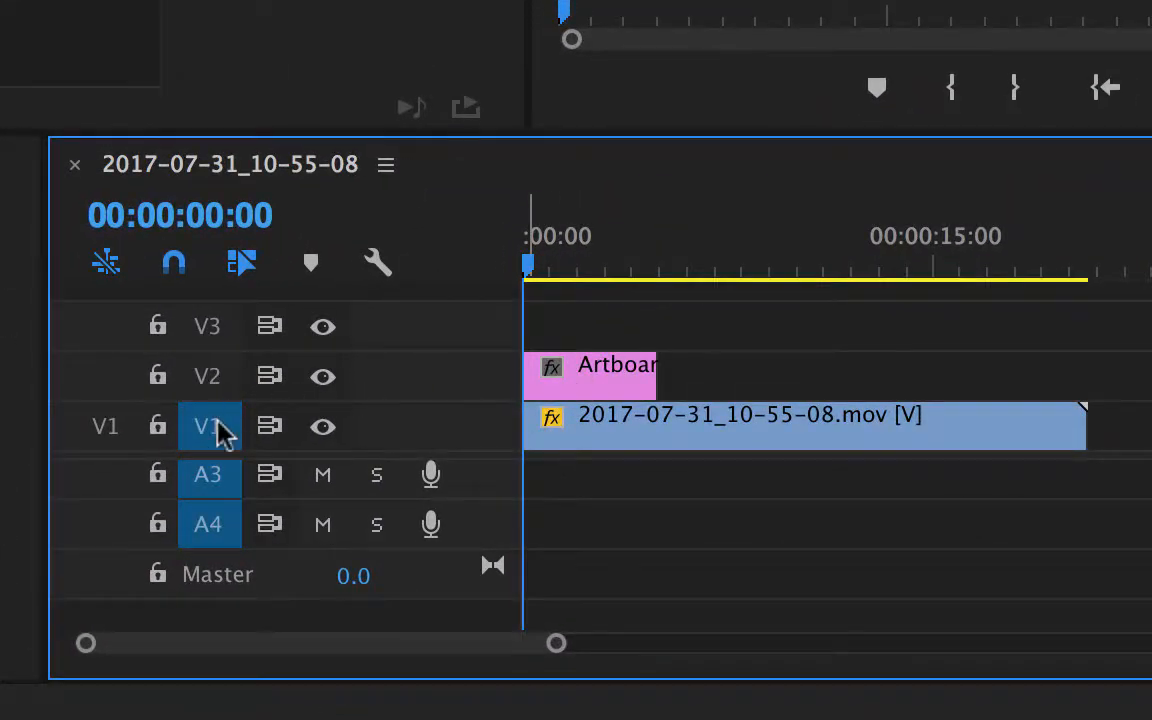
Lock video track V1 and unlock it again.
{"action": "left_click", "coordinate": [210, 427]}
{"action": "left_click", "coordinate": [210, 427]}
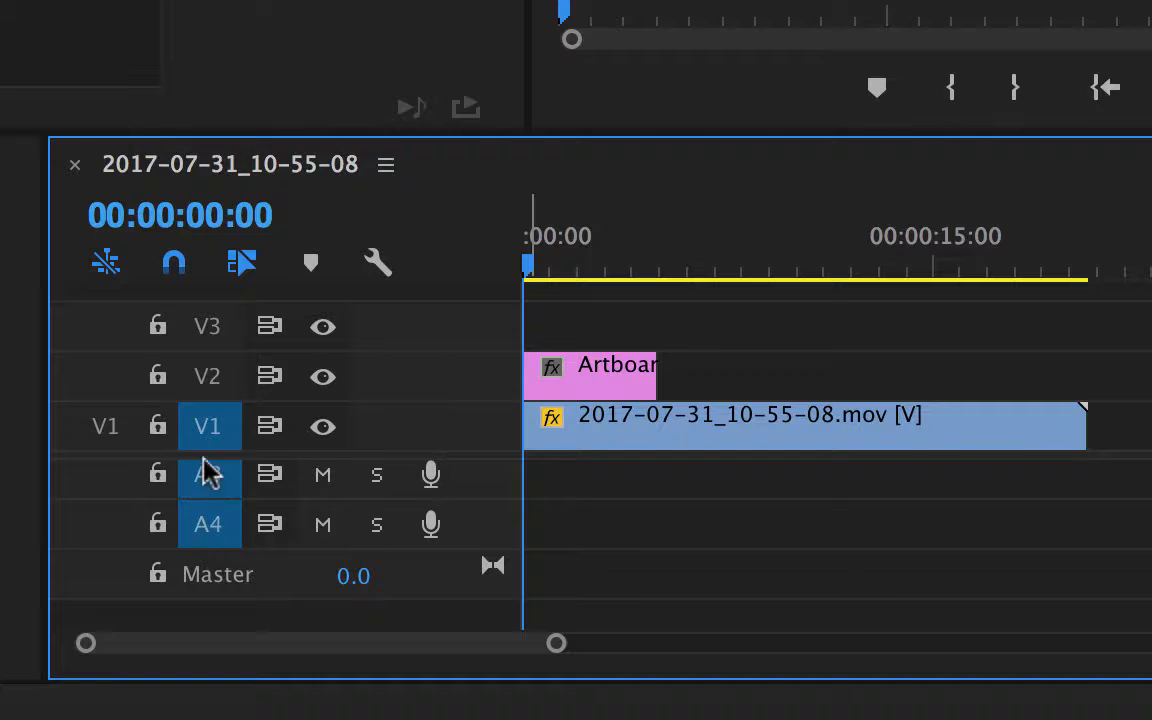
{"action": "left_click", "coordinate": [157, 432]}
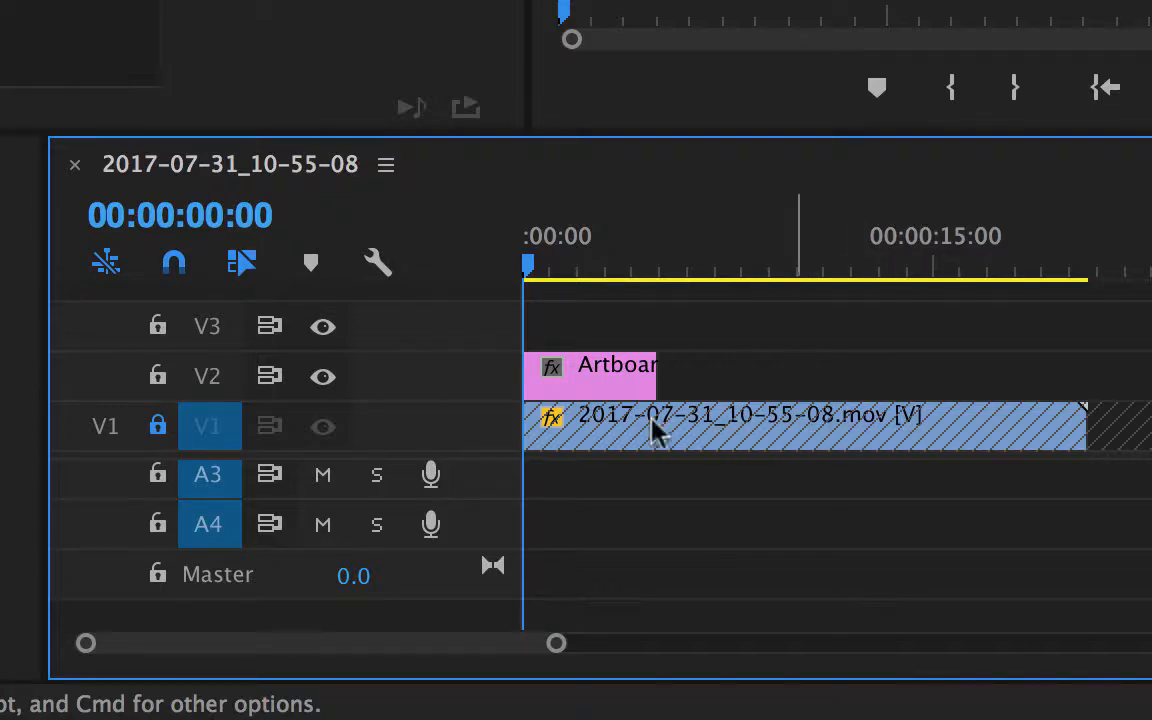
{"action": "left_click", "coordinate": [158, 427]}
Move the 2017-07-31_10-55-08.mov clip on V1 so that it starts where the Artboard image ends.
{"action": "mouse_move", "coordinate": [740, 442]}
{"action": "left_mouse_down"}
{"action": "mouse_move", "coordinate": [882, 458]}
{"action": "mouse_move", "coordinate": [884, 445]}
{"action": "left_mouse_up"}
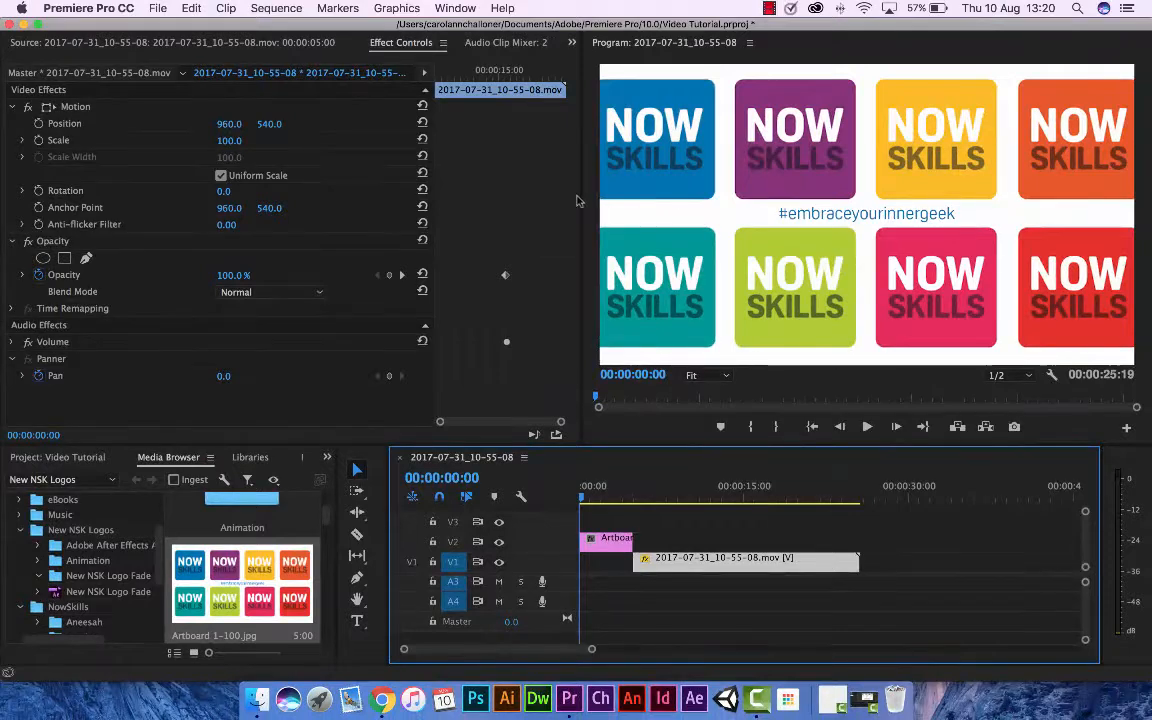
Widen the Program monitor and set its zoom level to 50%.
{"action": "left_click_drag", "start_coordinate": [581, 200], "coordinate": [491, 191]}
{"action": "left_click", "coordinate": [667, 205]}
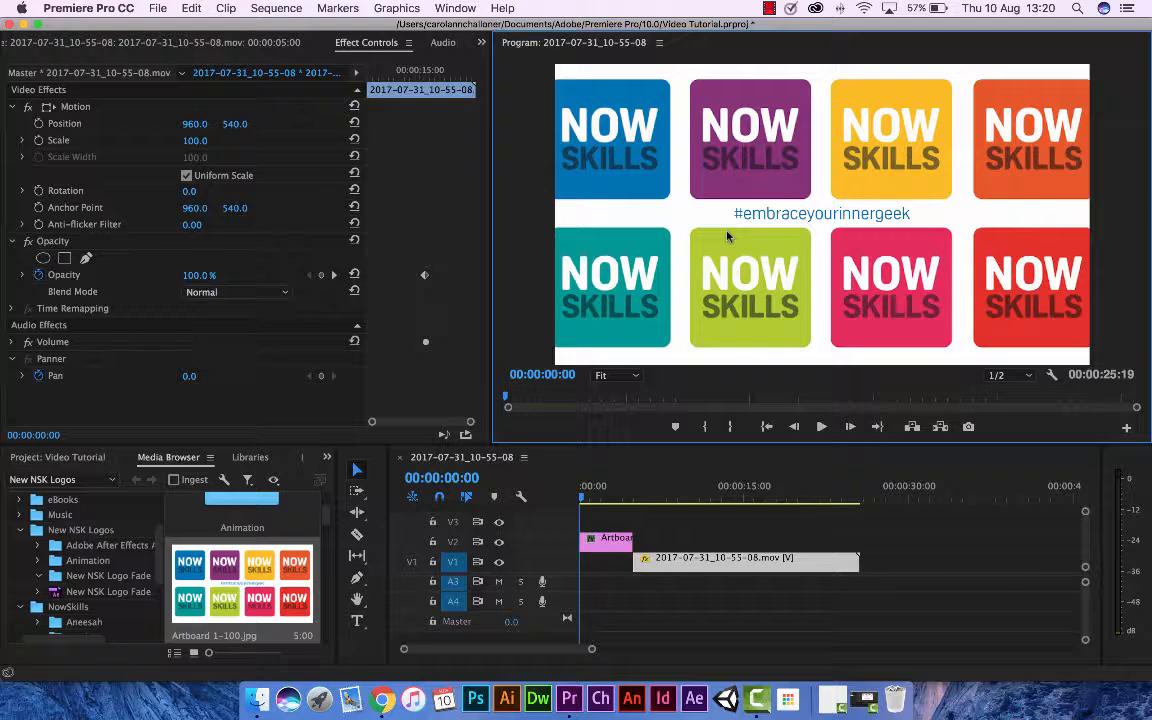
{"action": "key", "text": "shift+Right"}
{"action": "left_click", "coordinate": [635, 380]}
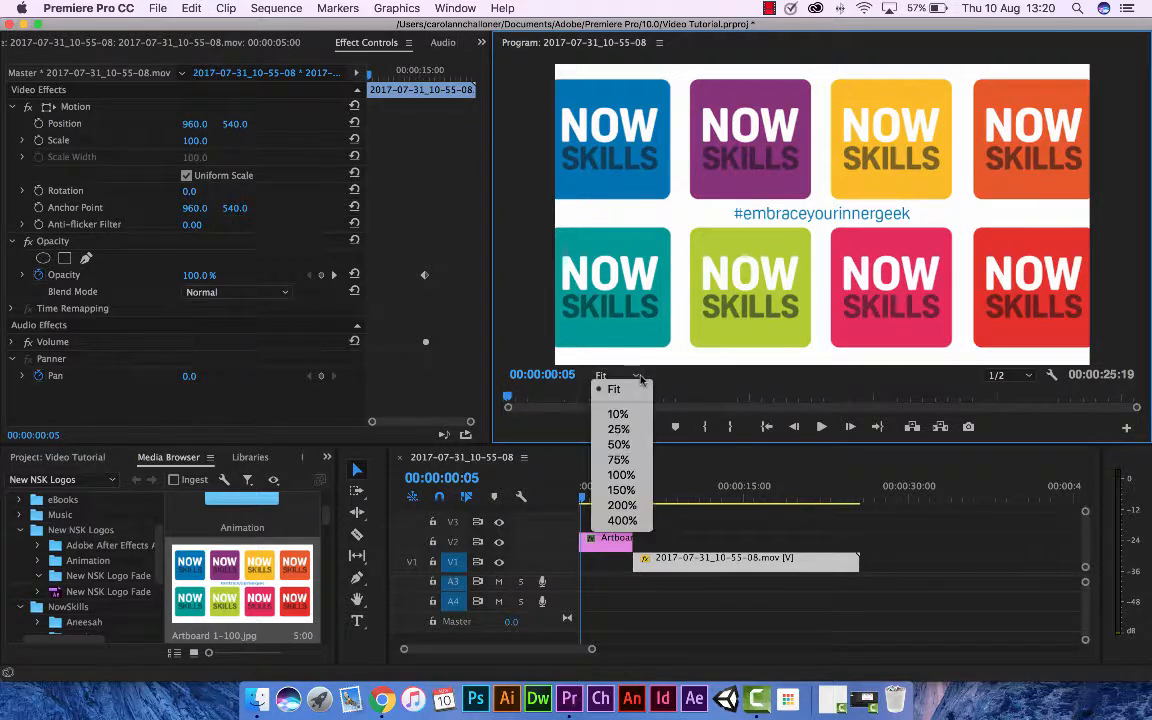
{"action": "left_click", "coordinate": [619, 446]}
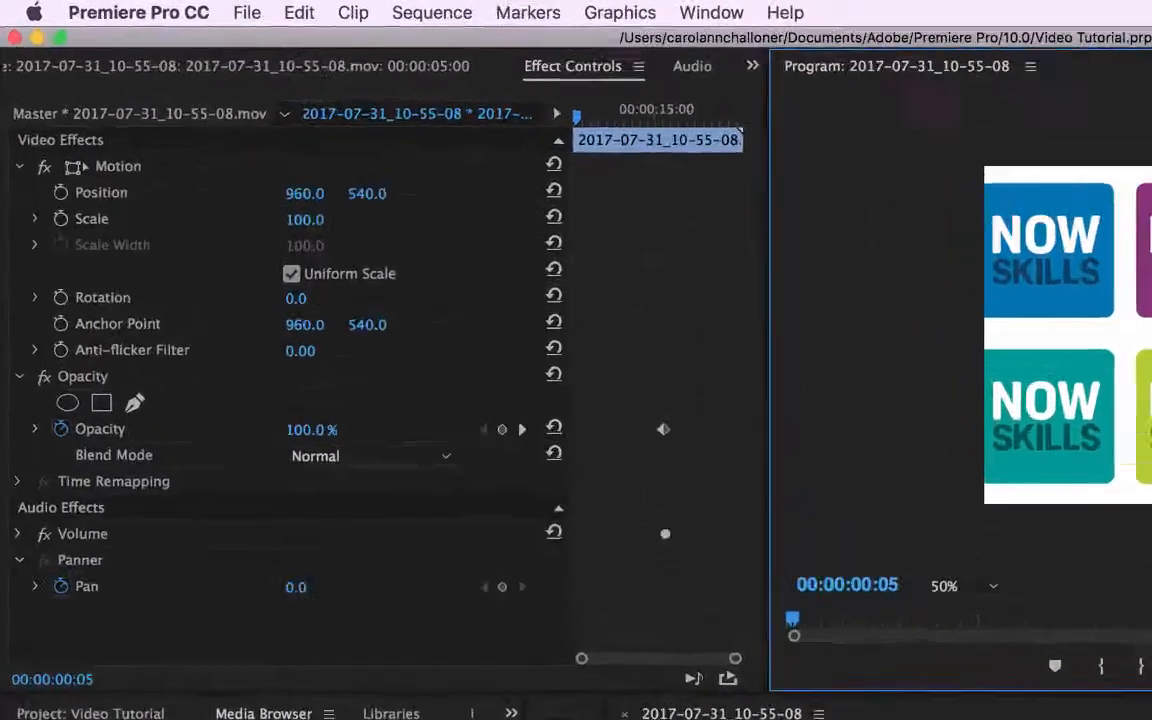
Enable Scale keyframing on the Artboard image clip at 00:00:00:00 and set the Scale to 95.
{"action": "left_click", "coordinate": [607, 542]}
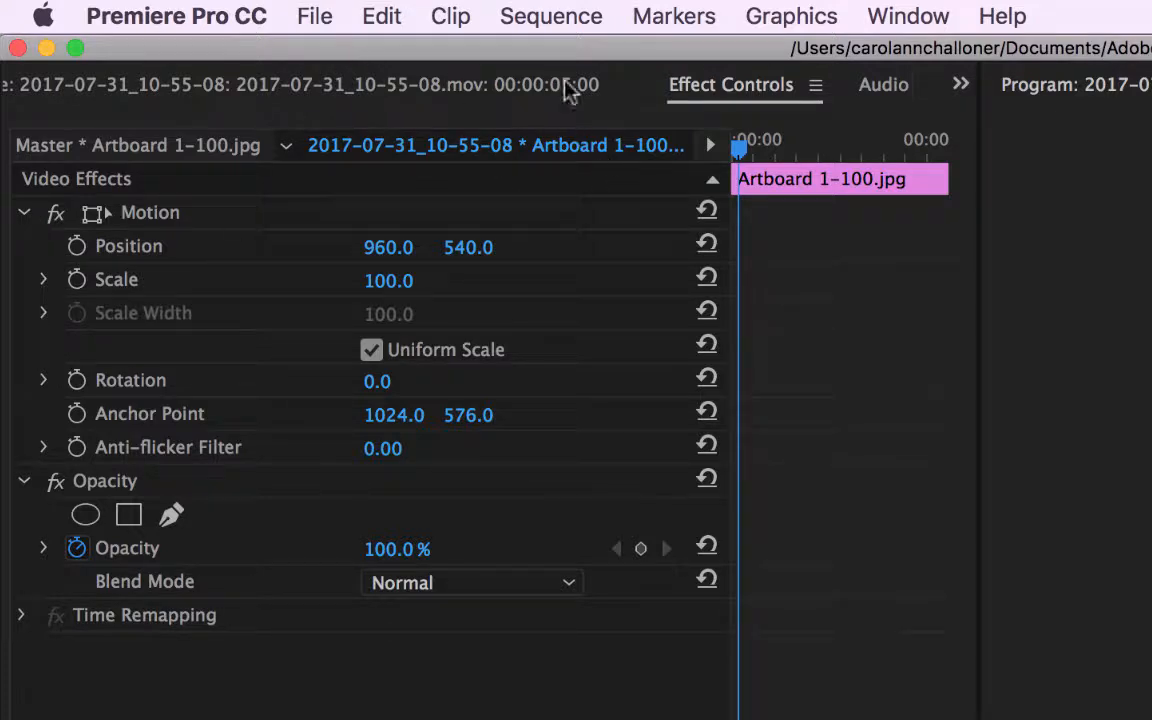
{"action": "left_click", "coordinate": [888, 90]}
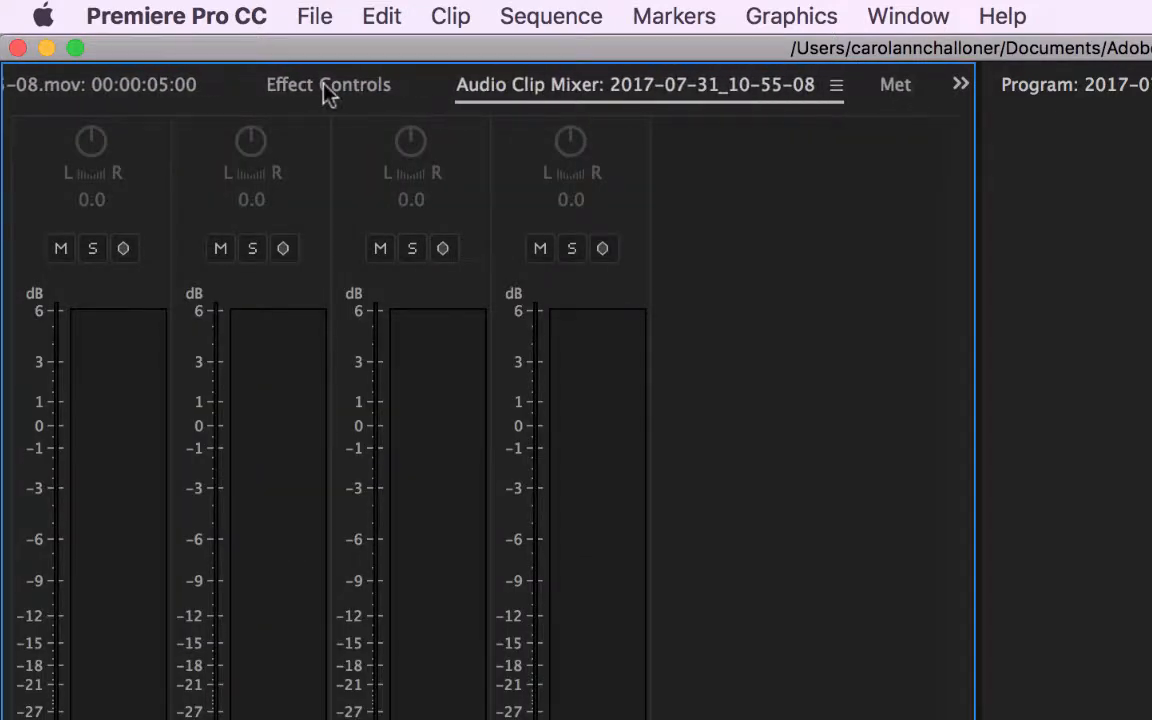
{"action": "left_click", "coordinate": [325, 88]}
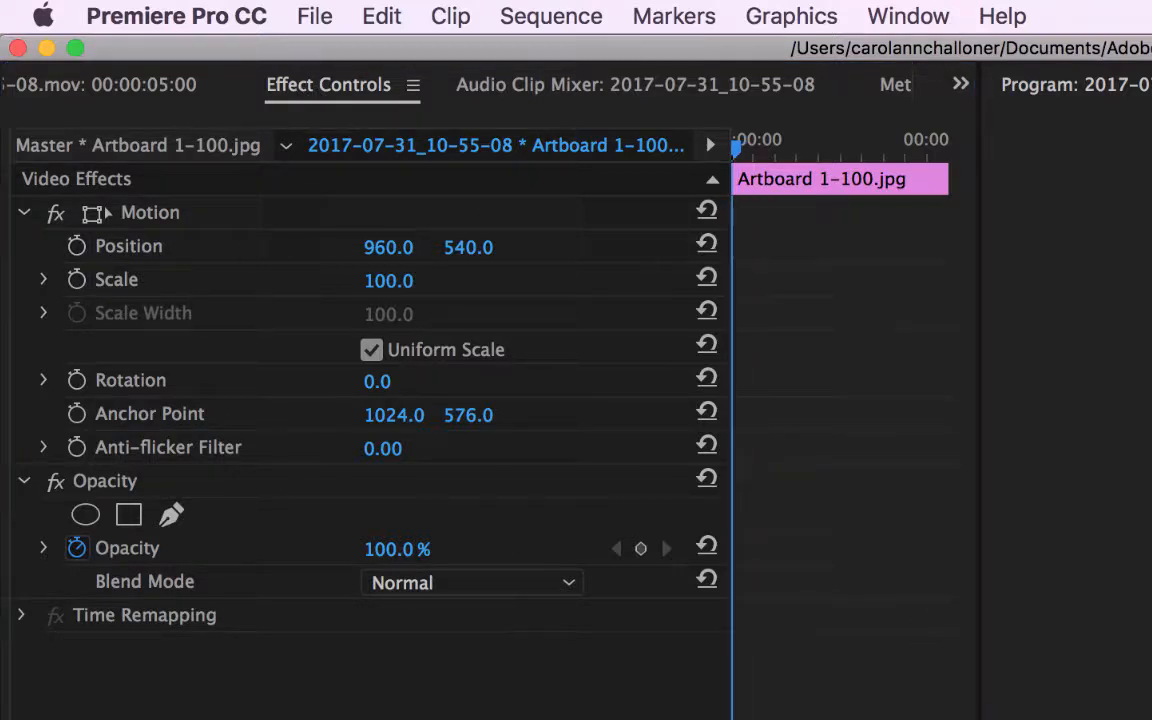
{"action": "left_click", "coordinate": [77, 280]}
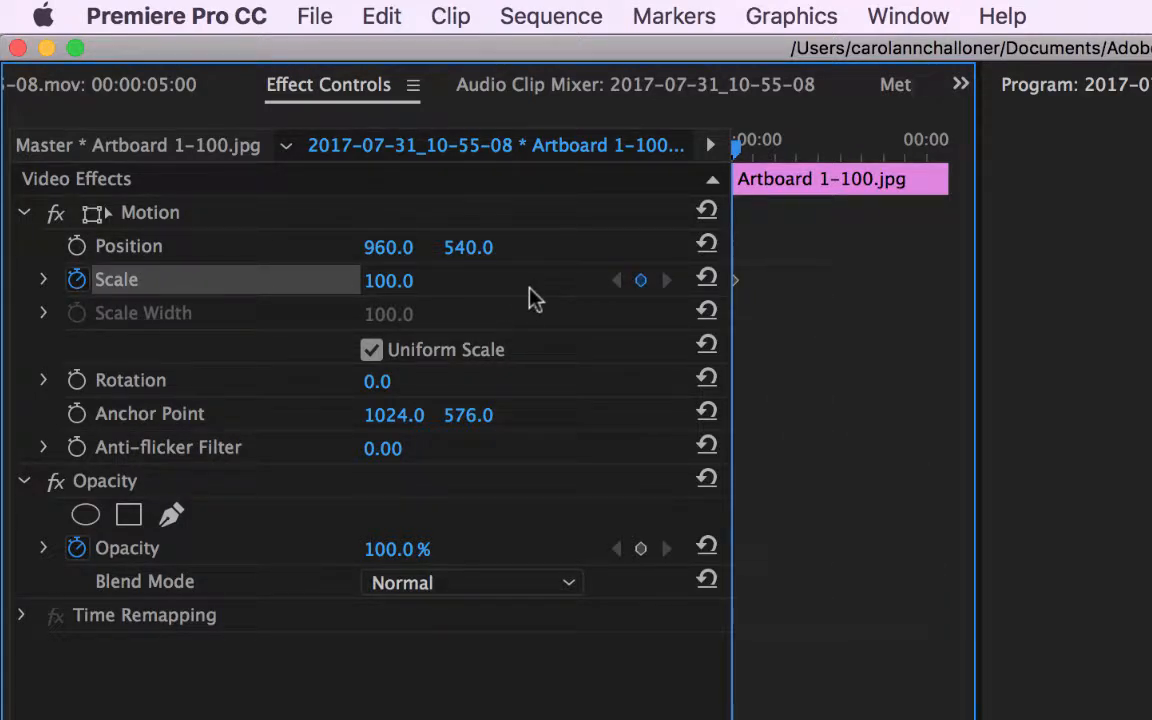
{"action": "left_click", "coordinate": [733, 297]}
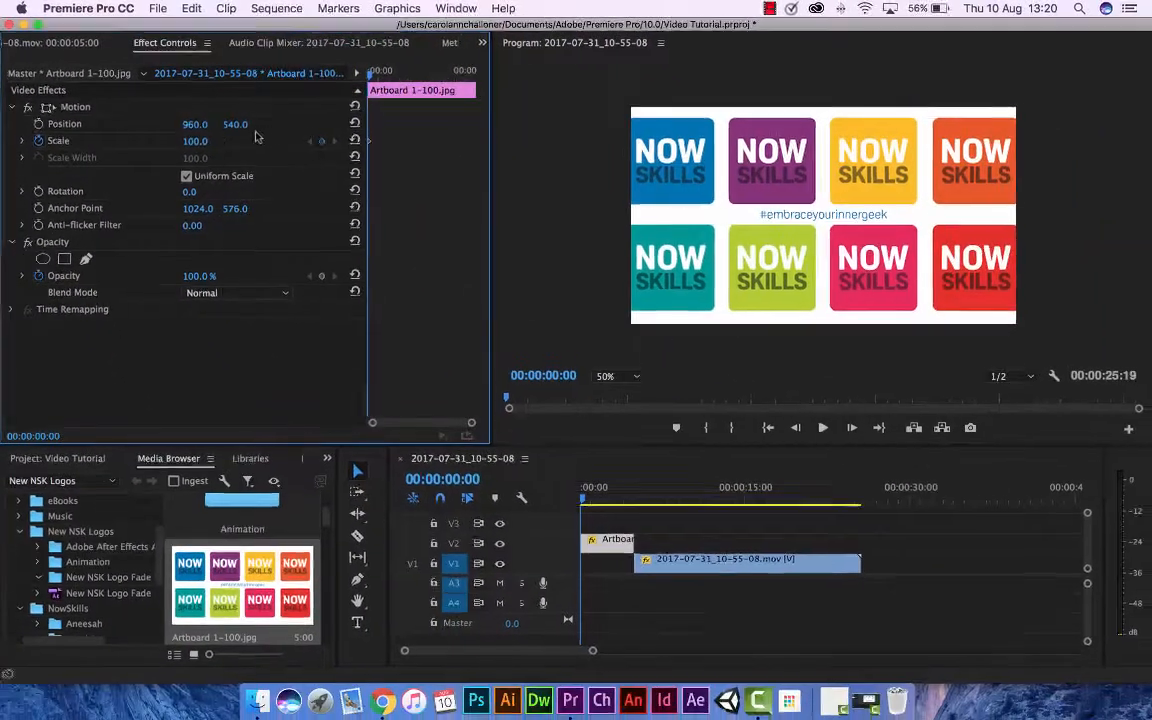
{"action": "mouse_move", "coordinate": [197, 142]}
{"action": "left_mouse_down"}
{"action": "mouse_move", "coordinate": [175, 142]}
{"action": "mouse_move", "coordinate": [210, 142]}
{"action": "mouse_move", "coordinate": [160, 142]}
{"action": "mouse_move", "coordinate": [199, 142]}
{"action": "left_mouse_up"}
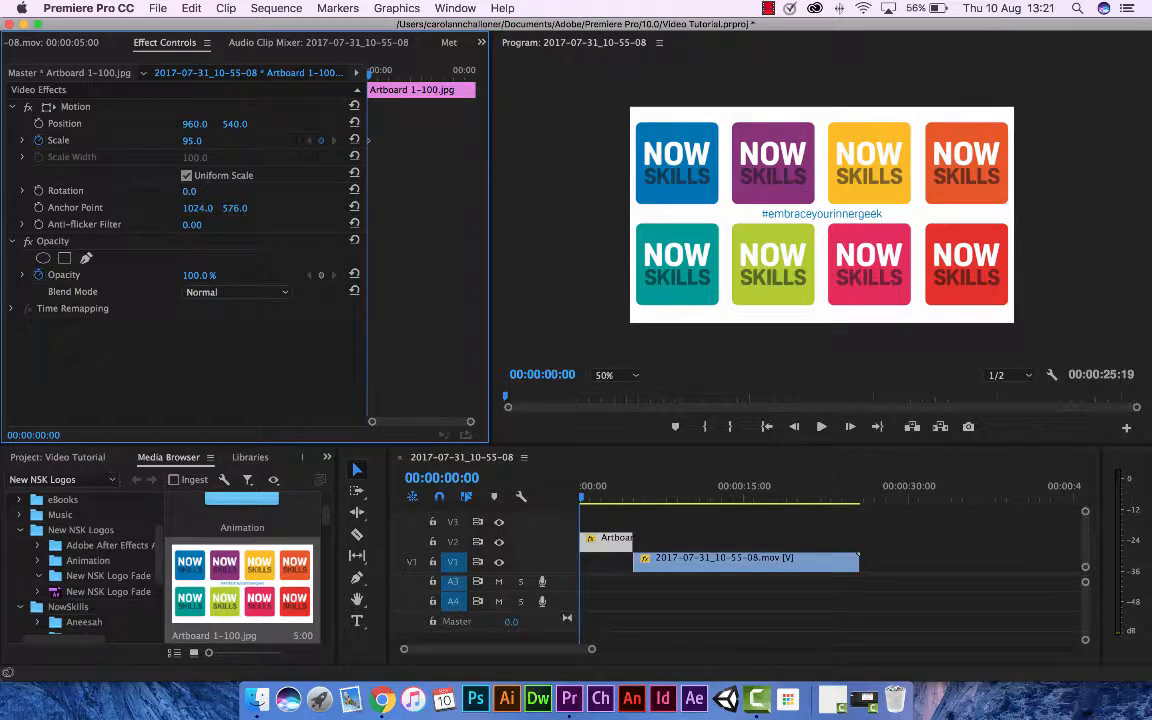
Add a Scale keyframe at 00:00:04:26 on the Artboard clip with a value of 0.
{"action": "left_click_drag", "start_coordinate": [370, 72], "coordinate": [476, 82]}
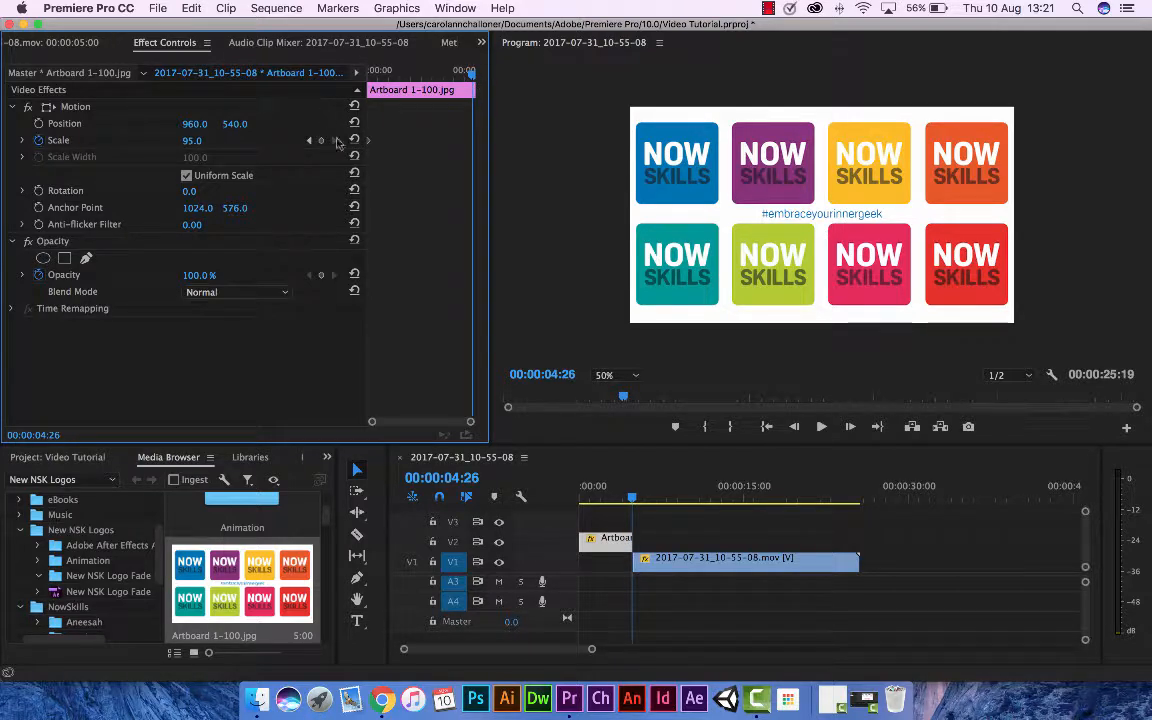
{"action": "left_click", "coordinate": [322, 145]}
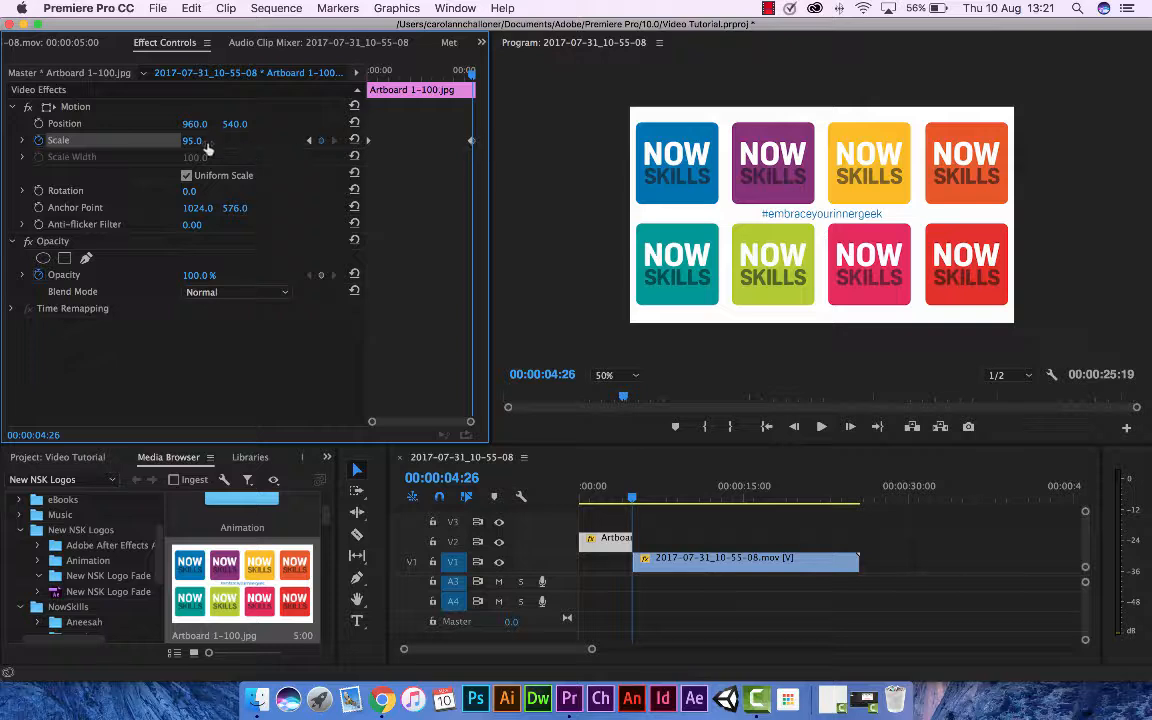
{"action": "left_click_drag", "start_coordinate": [194, 145], "coordinate": [103, 145]}
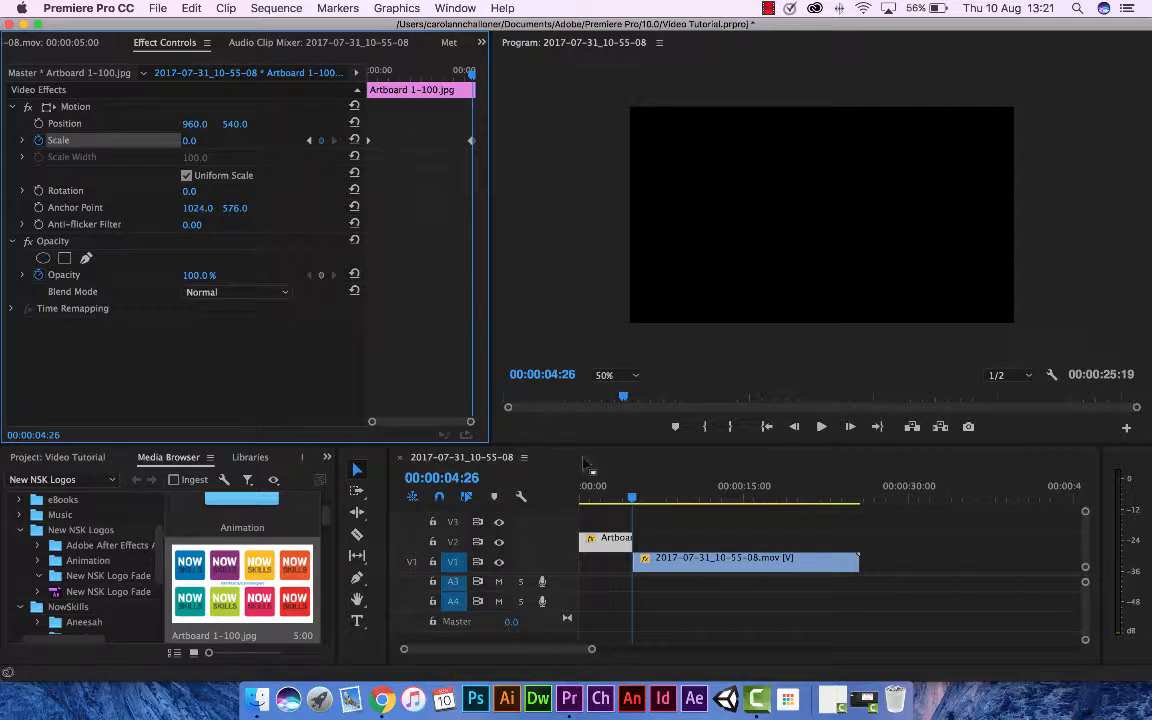
Play the sequence from the beginning to preview the Artboard image's scale animation, and return the playhead to the start.
{"action": "left_click_drag", "start_coordinate": [628, 497], "coordinate": [568, 497]}
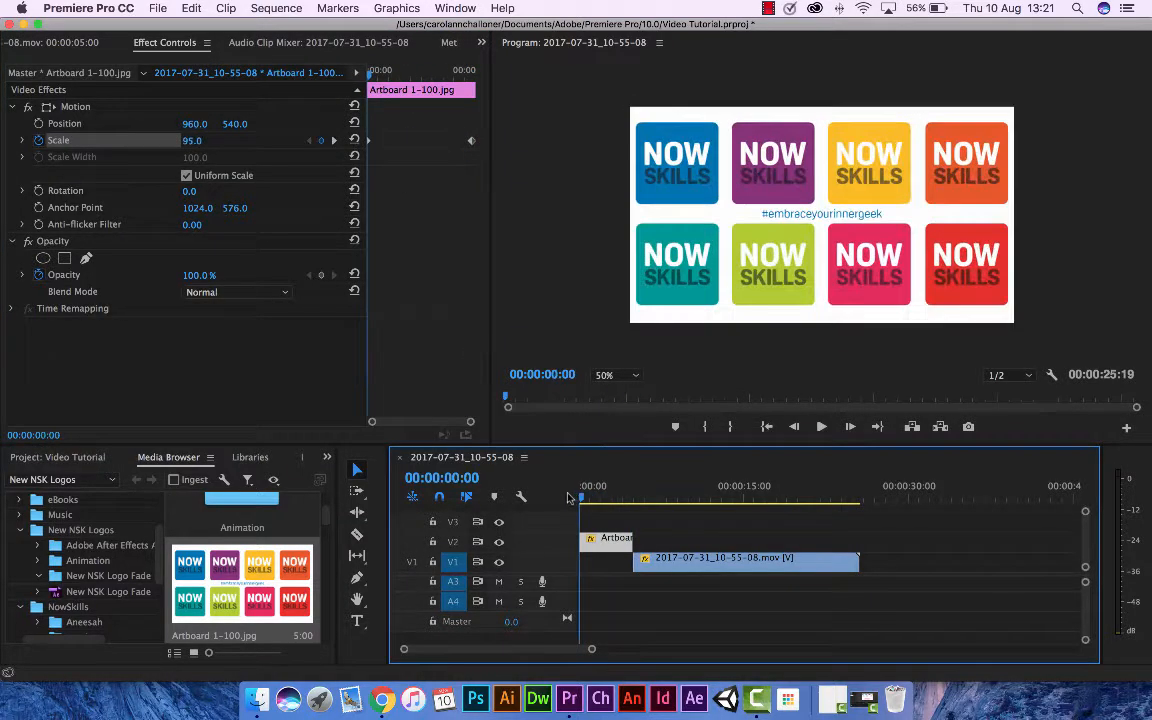
{"action": "left_click", "coordinate": [820, 428]}
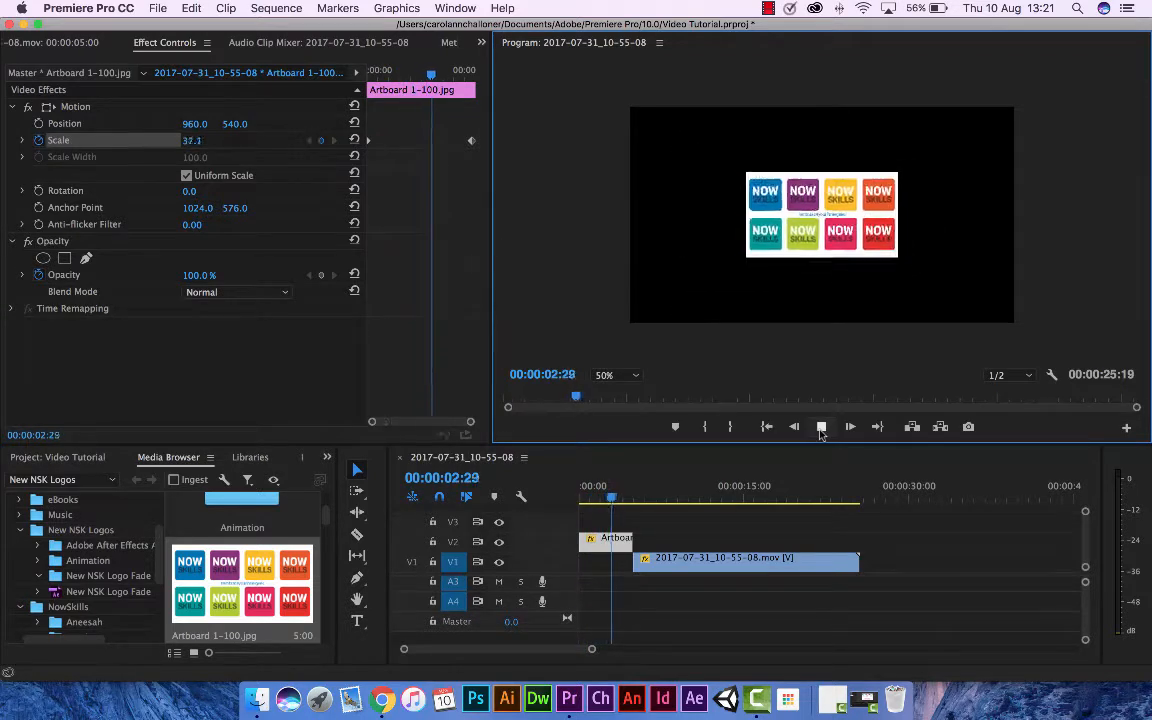
{"action": "left_click", "coordinate": [820, 428]}
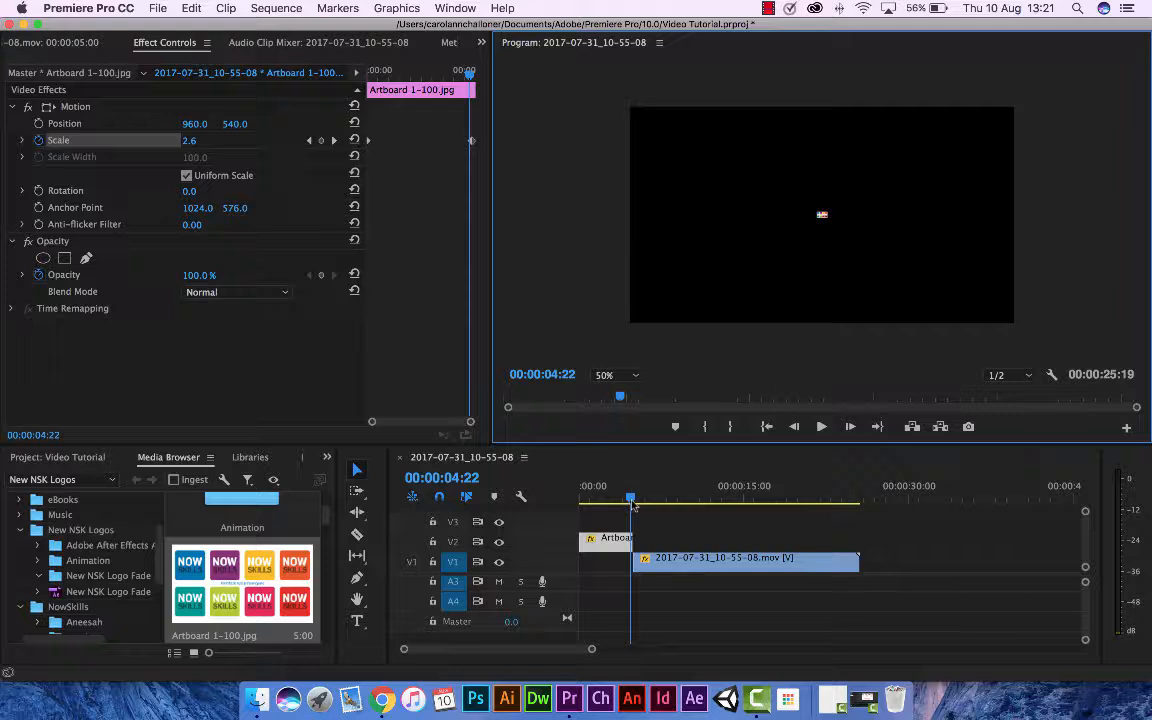
{"action": "left_click_drag", "start_coordinate": [631, 499], "coordinate": [566, 502]}
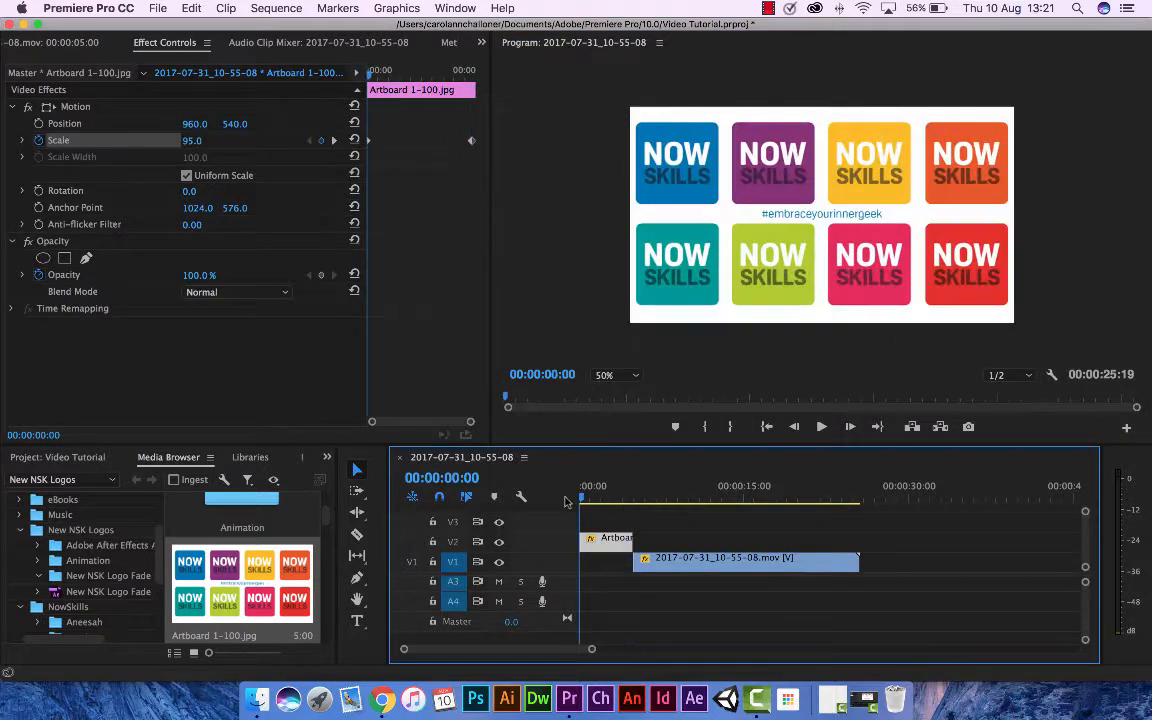
Reset the Artboard clip's Scale parameter to clear its keyframes.
{"action": "left_click", "coordinate": [601, 548]}
{"action": "left_click", "coordinate": [353, 140]}
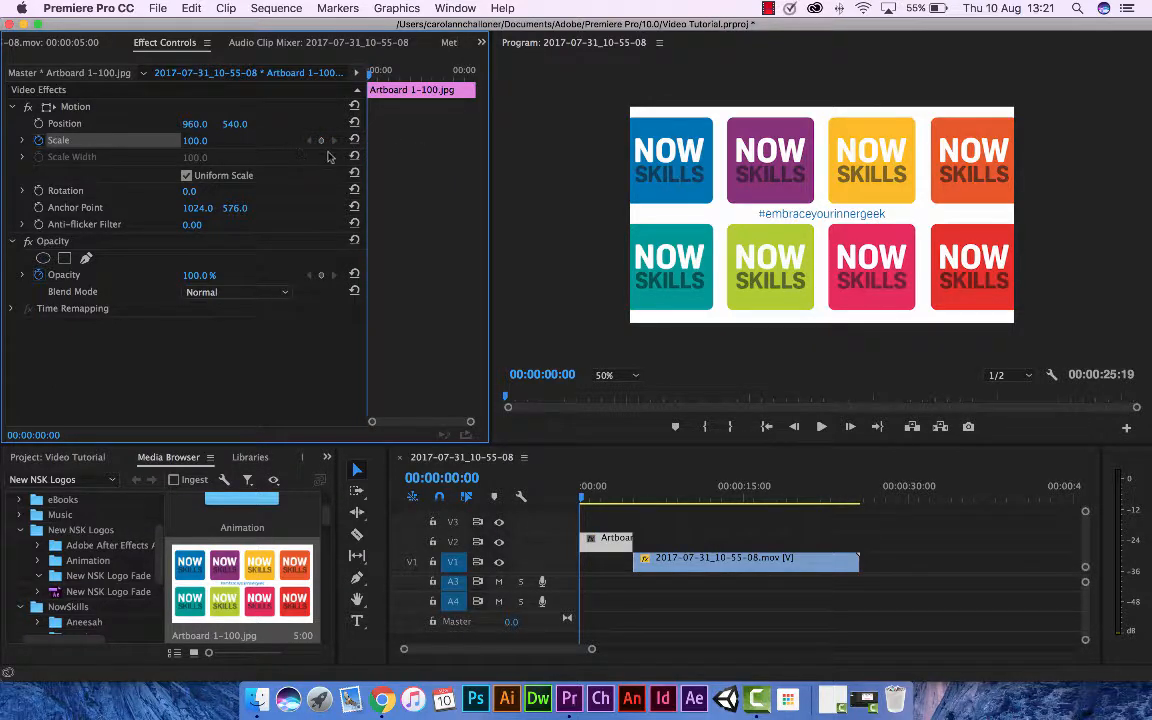
Add a Scale keyframe at the start of the Artboard clip with a value of 0.
{"action": "left_click", "coordinate": [571, 500]}
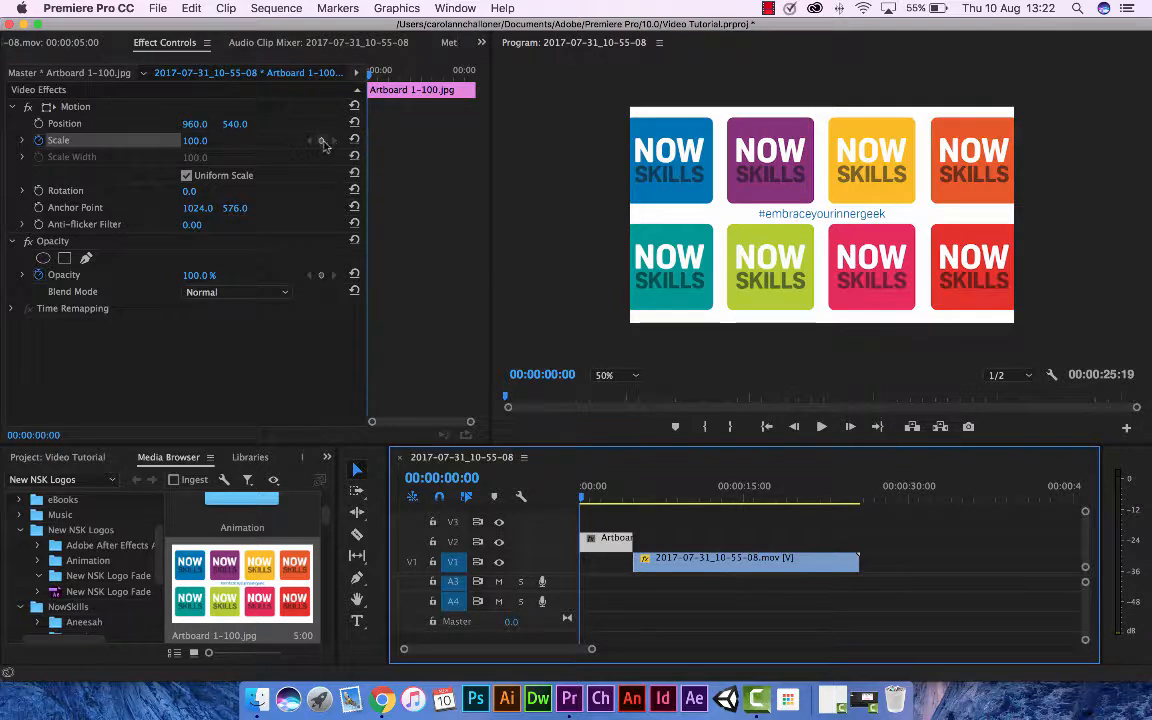
{"action": "left_click", "coordinate": [322, 143]}
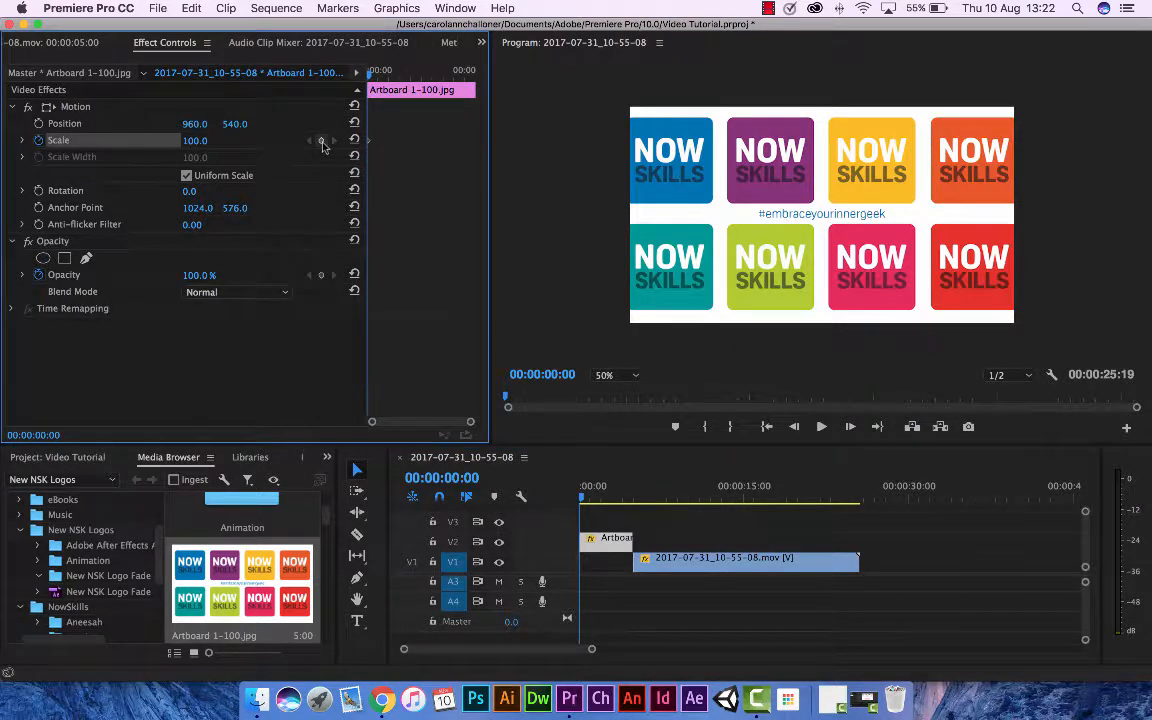
{"action": "left_click_drag", "start_coordinate": [197, 145], "coordinate": [203, 143]}
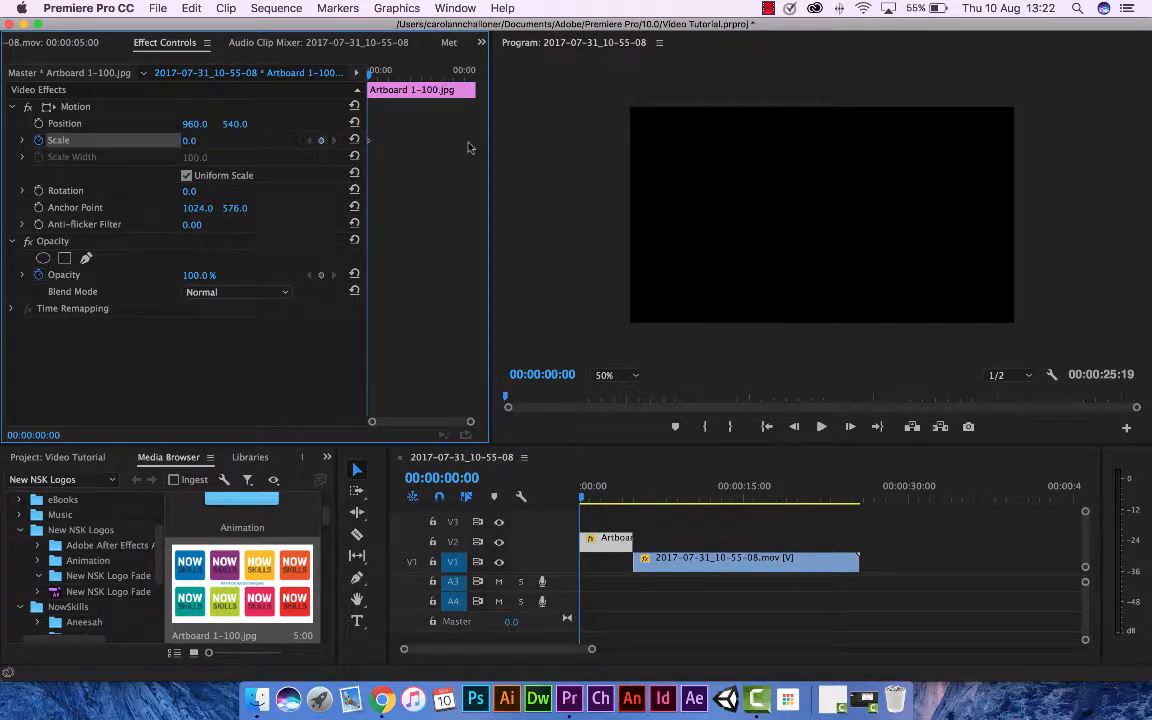
Add a Scale keyframe at 00:00:02:14 on the Artboard clip with a value of 93.
{"action": "left_click_drag", "start_coordinate": [371, 76], "coordinate": [401, 78]}
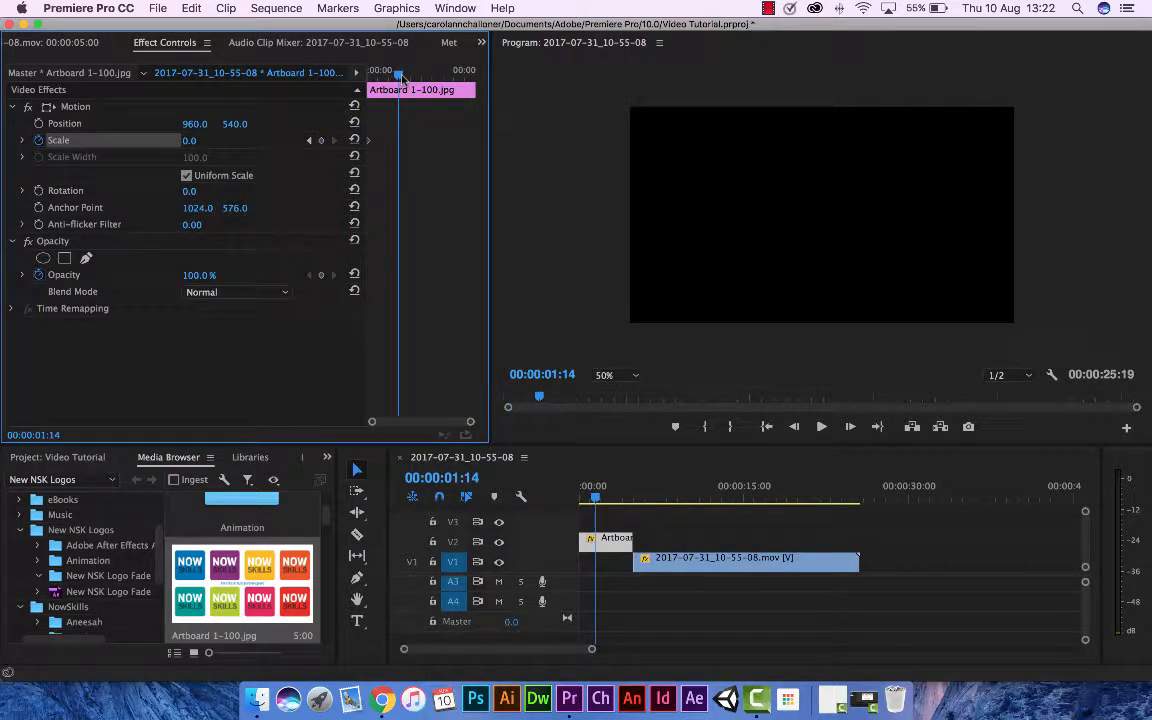
{"action": "left_click_drag", "start_coordinate": [401, 78], "coordinate": [479, 82]}
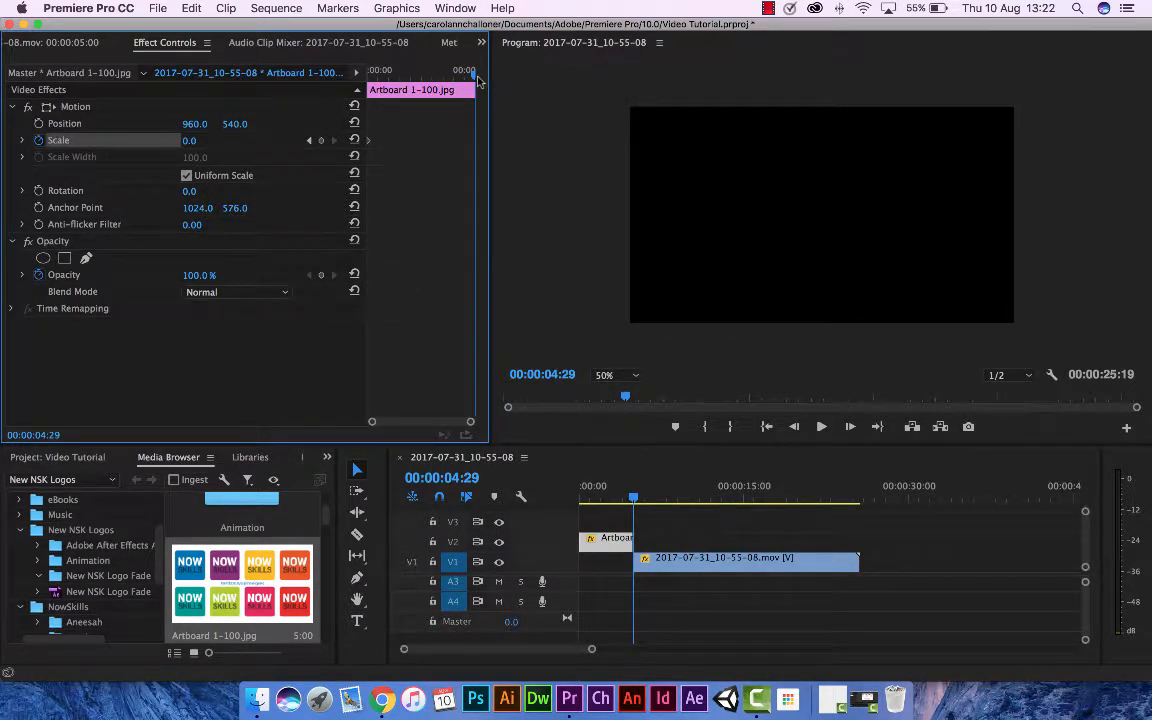
{"action": "left_click_drag", "start_coordinate": [478, 80], "coordinate": [428, 80]}
{"action": "left_click_drag", "start_coordinate": [425, 83], "coordinate": [422, 80]}
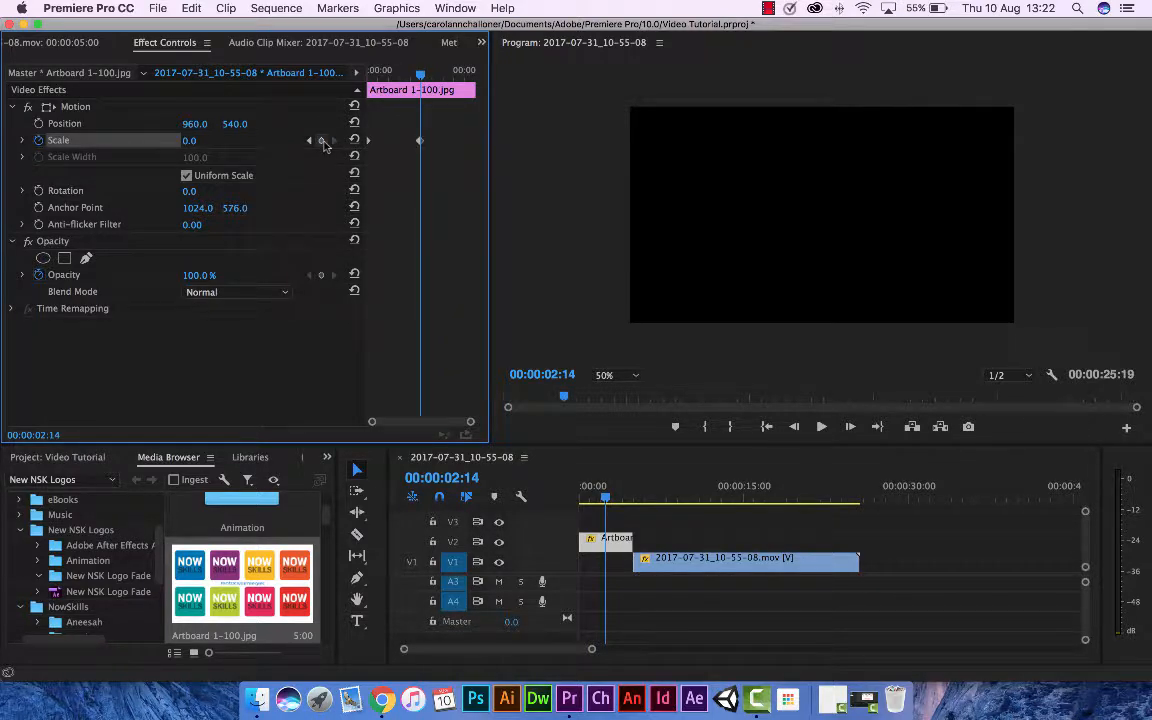
{"action": "mouse_move", "coordinate": [188, 141]}
{"action": "left_mouse_down"}
{"action": "mouse_move", "coordinate": [330, 141]}
{"action": "mouse_move", "coordinate": [202, 143]}
{"action": "left_mouse_up"}
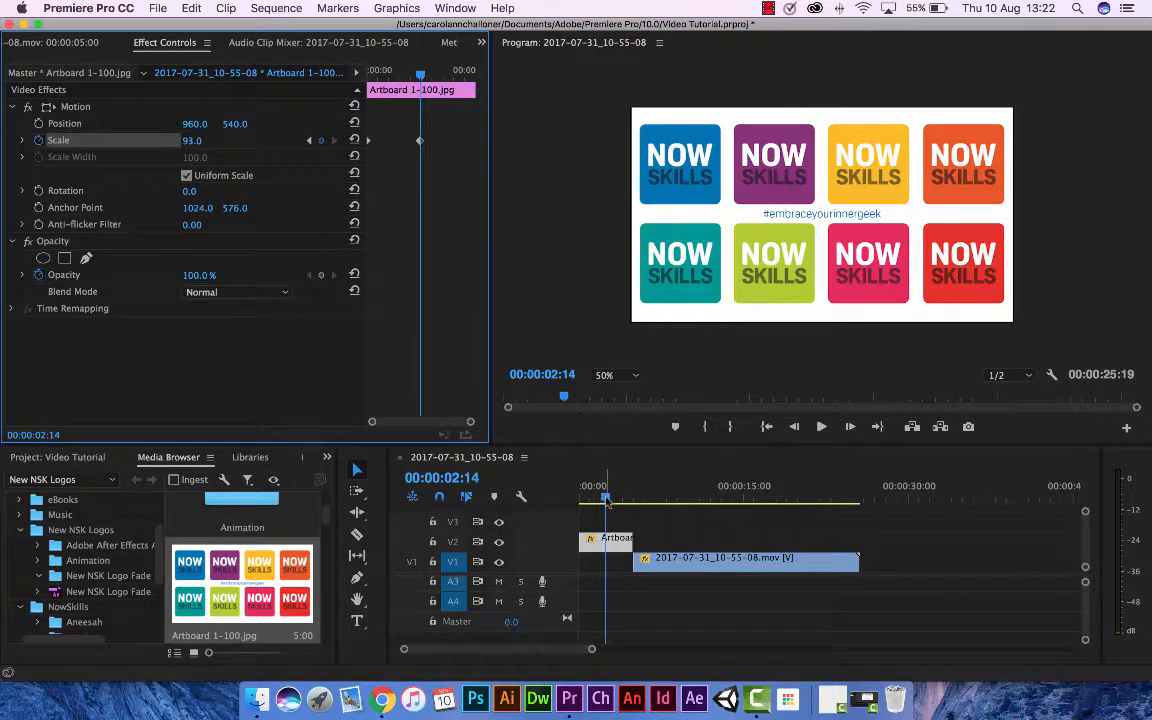
Play the sequence from the beginning to preview the logo scaling up, and put the playhead back at 00:00:02:14.
{"action": "left_click_drag", "start_coordinate": [605, 500], "coordinate": [580, 497]}
{"action": "left_click", "coordinate": [822, 427]}
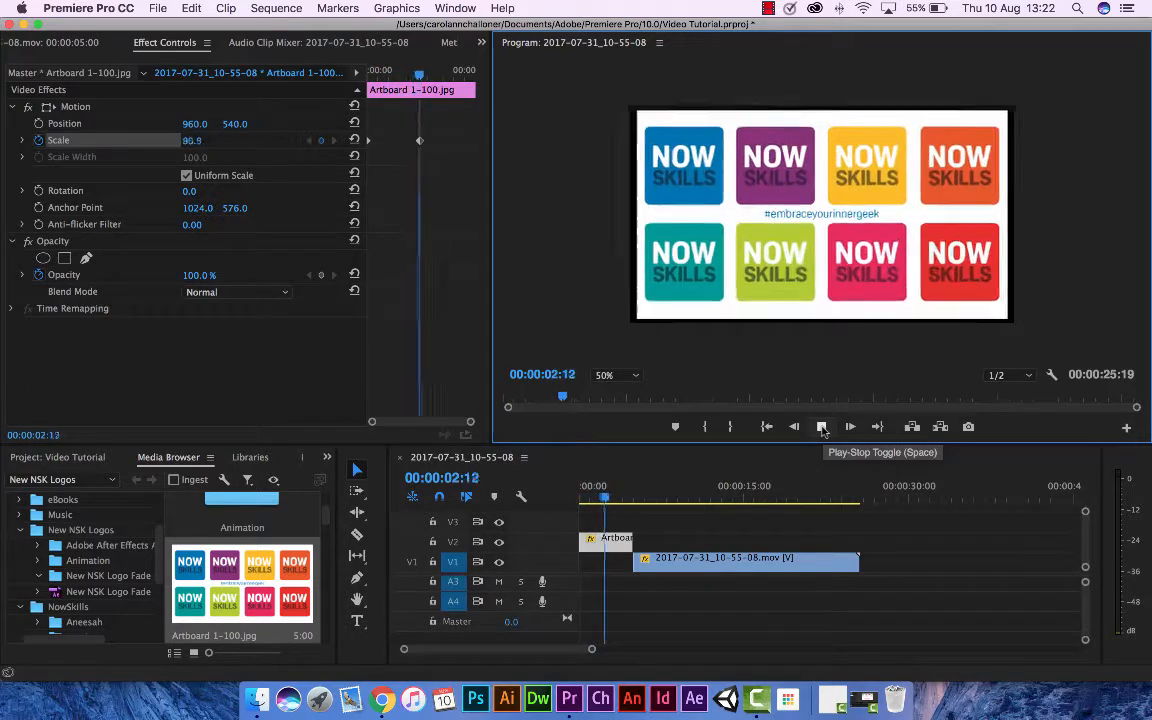
{"action": "left_click", "coordinate": [822, 427]}
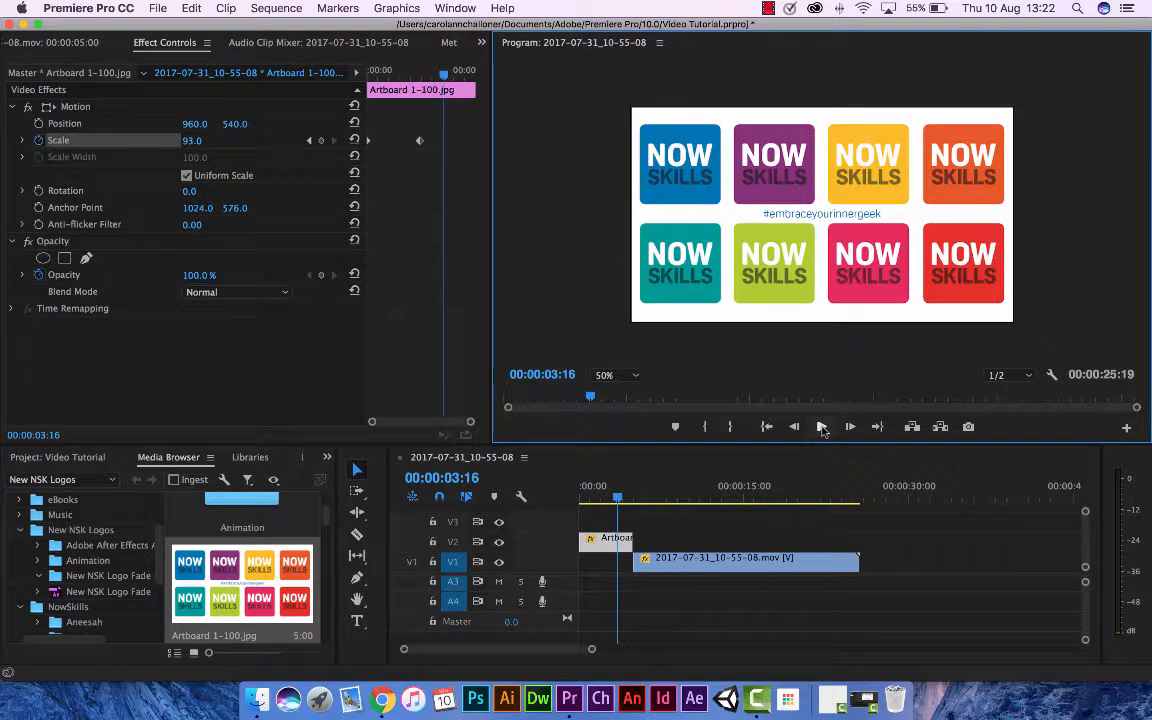
{"action": "left_click", "coordinate": [822, 429]}
{"action": "left_click", "coordinate": [822, 429]}
{"action": "left_click_drag", "start_coordinate": [580, 495], "coordinate": [604, 496]}
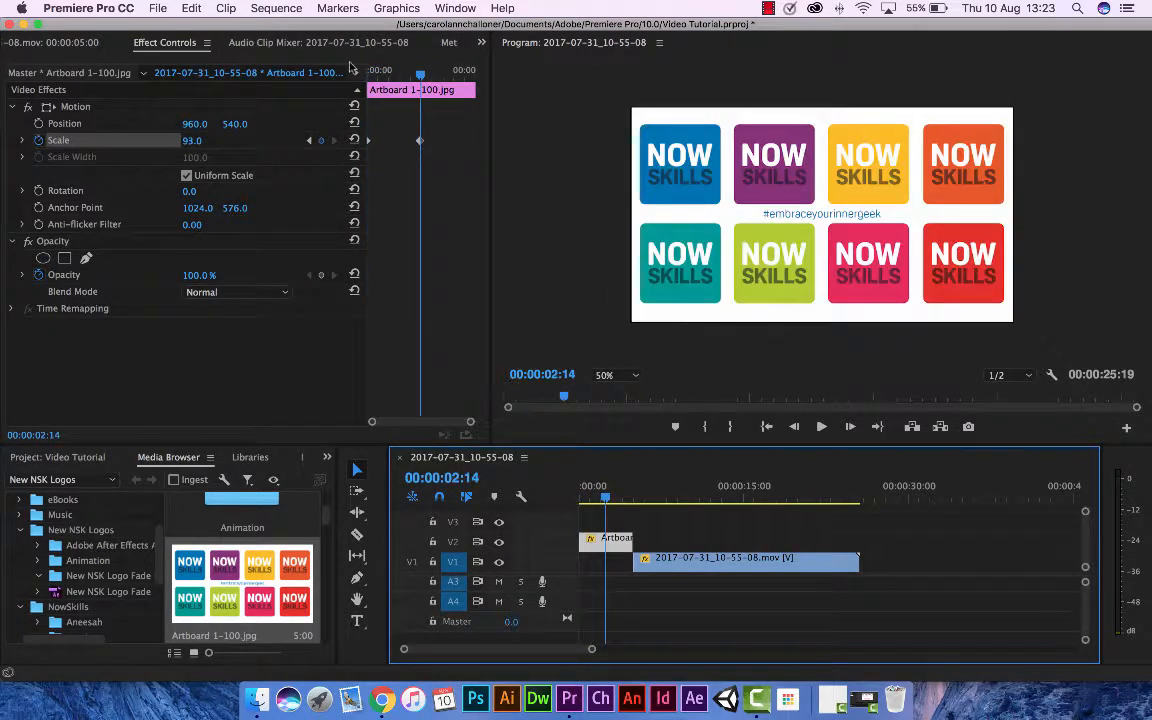
Delete both Scale keyframes from the Artboard clip.
{"action": "left_click", "coordinate": [418, 143]}
{"action": "key", "text": "Delete"}
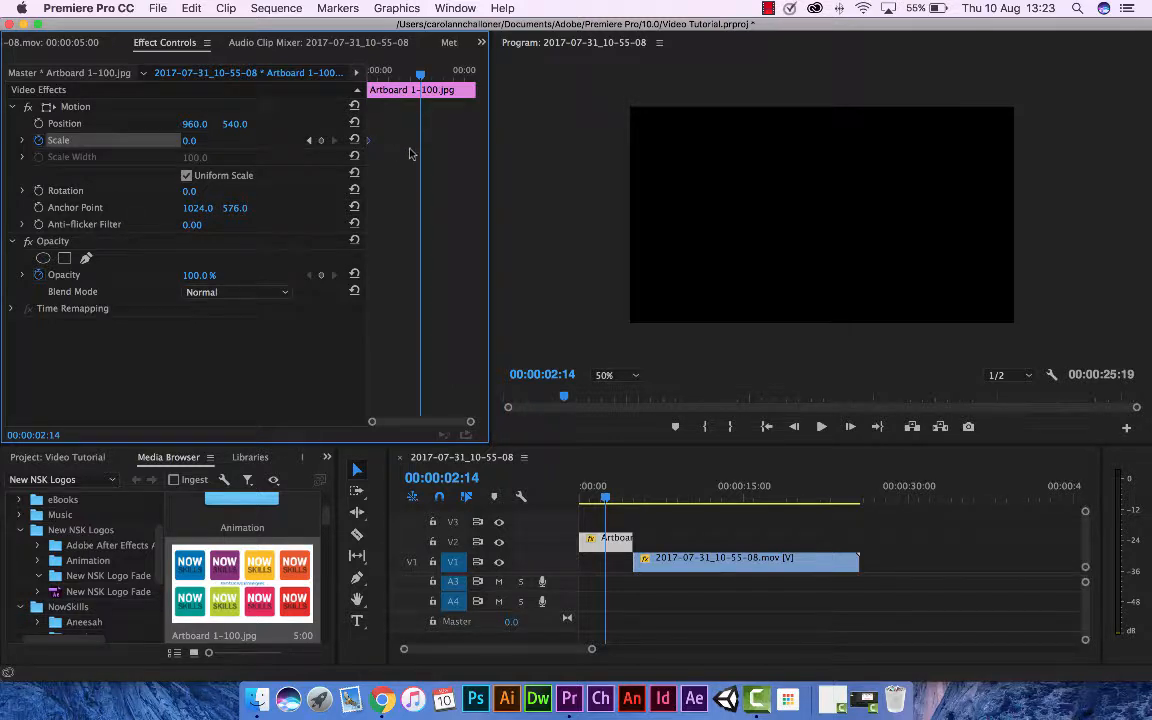
{"action": "key", "text": "Delete"}
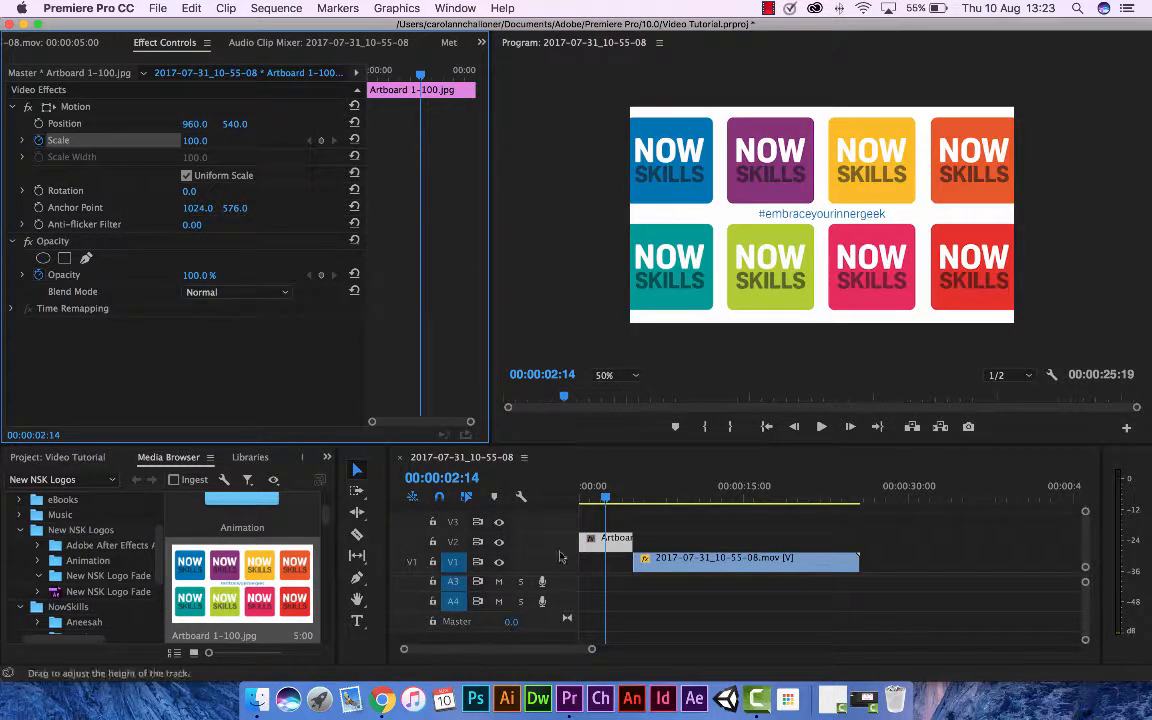
Add an Opacity keyframe at the start of the Artboard clip with a value of 0%.
{"action": "left_click_drag", "start_coordinate": [606, 498], "coordinate": [570, 498]}
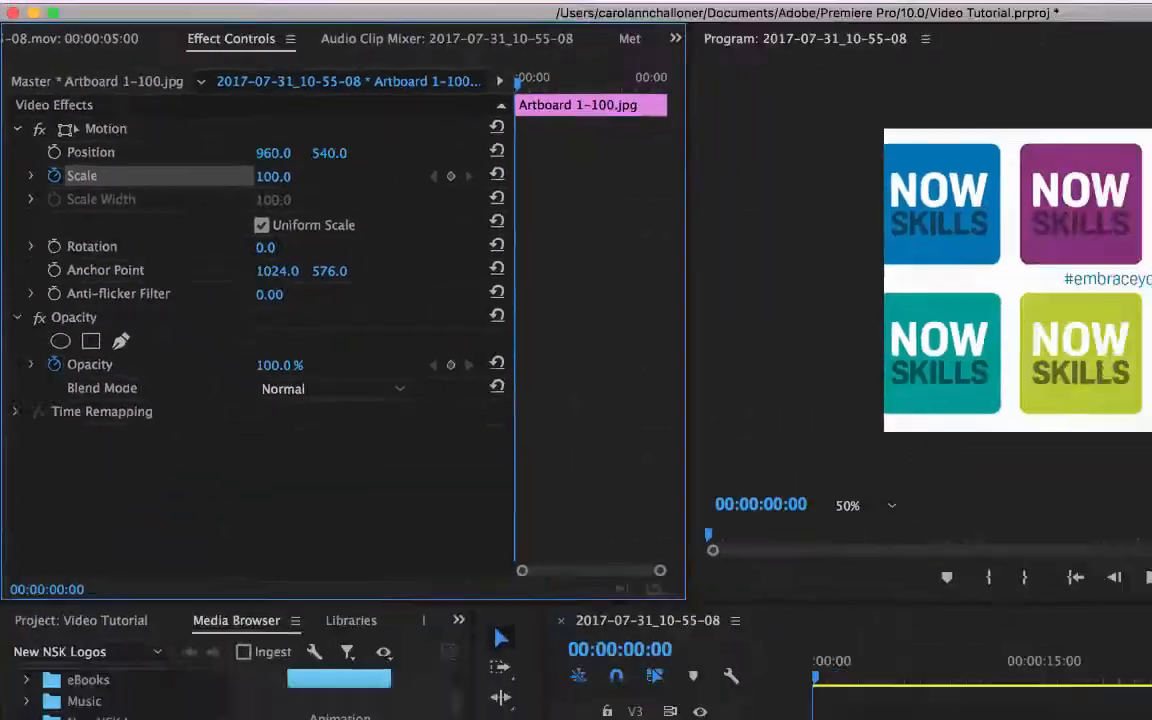
{"action": "left_click_drag", "start_coordinate": [533, 600], "coordinate": [335, 600]}
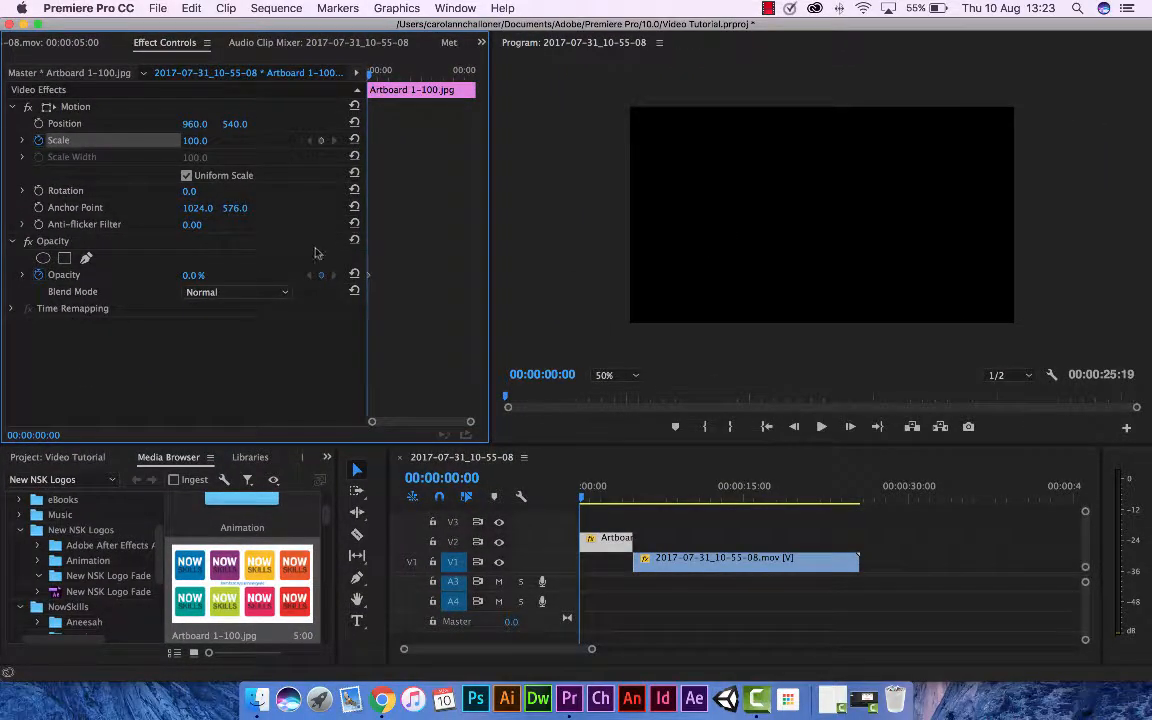
{"action": "left_click", "coordinate": [322, 277]}
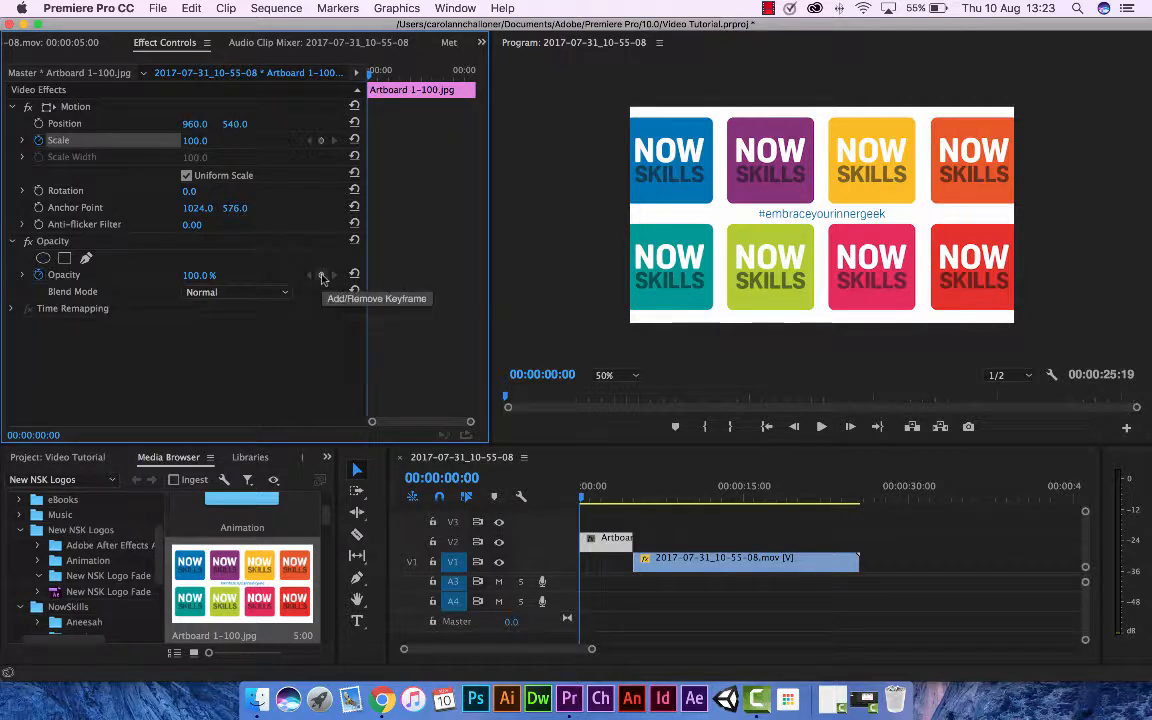
{"action": "left_click", "coordinate": [322, 277]}
{"action": "left_click_drag", "start_coordinate": [198, 275], "coordinate": [110, 275]}
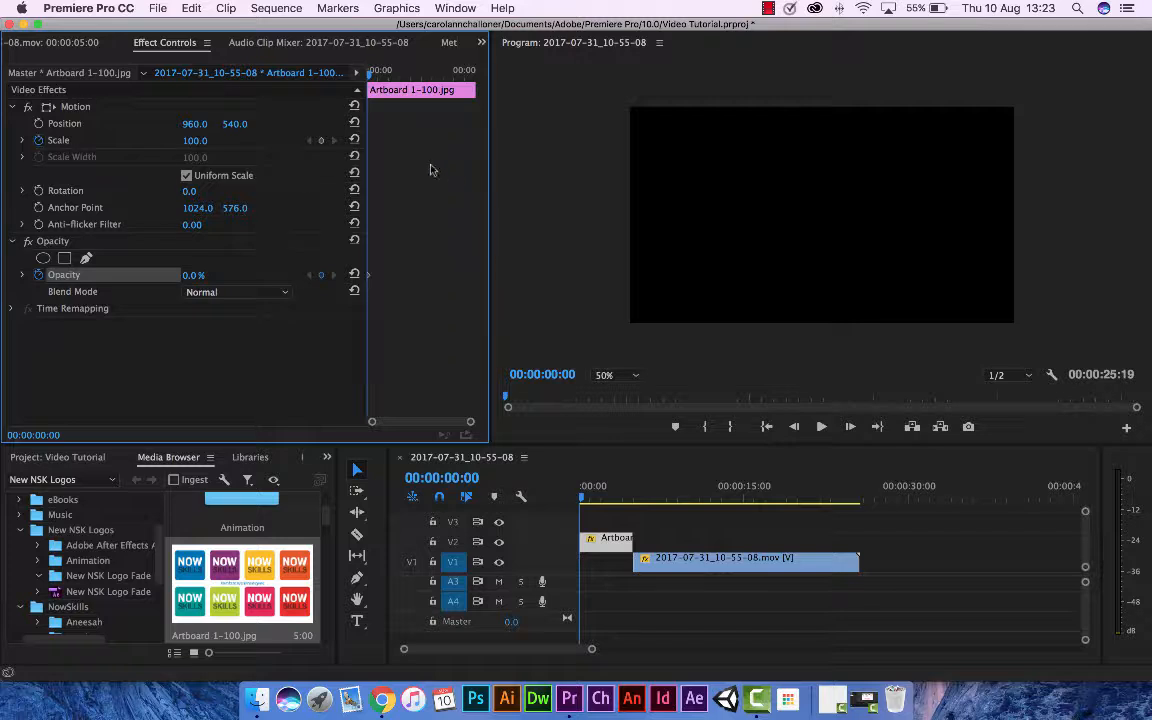
At 00:00:02:00 on the Artboard clip, add an Opacity keyframe of 100% and a Scale keyframe of 95.
{"action": "left_click_drag", "start_coordinate": [374, 79], "coordinate": [411, 78]}
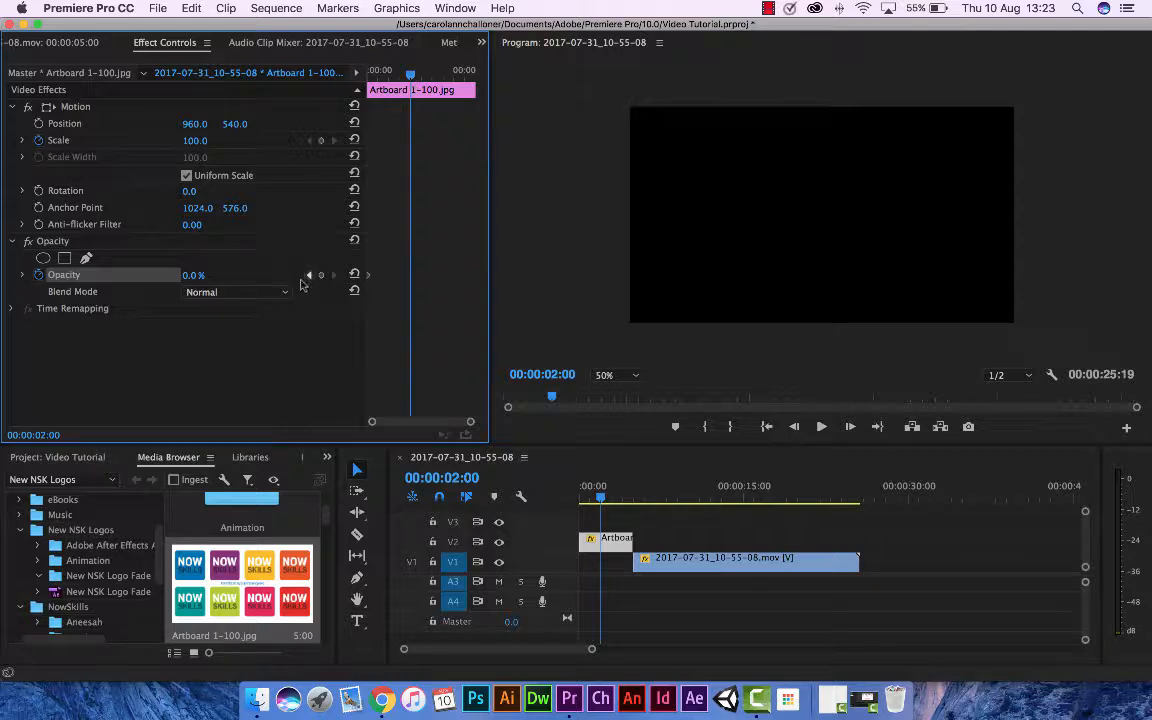
{"action": "left_click", "coordinate": [193, 276]}
{"action": "type", "text": "100"}
{"action": "key", "text": "Return"}
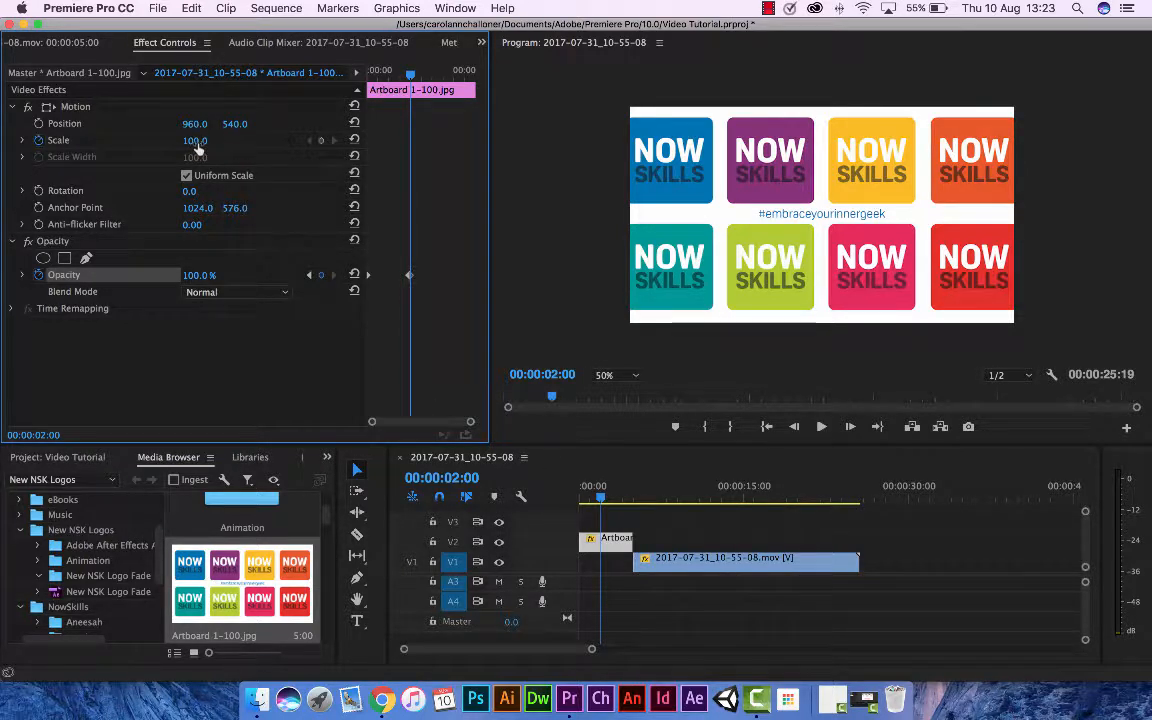
{"action": "left_click_drag", "start_coordinate": [194, 141], "coordinate": [189, 141]}
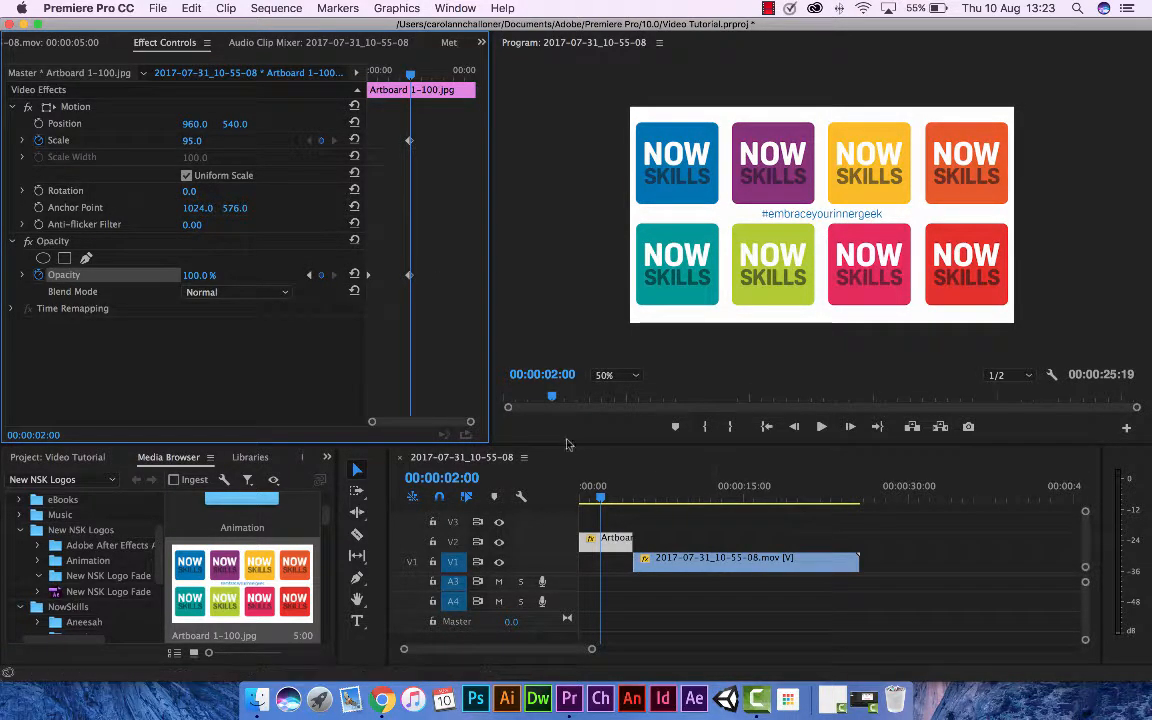
Play the sequence twice from the beginning to preview the Artboard clip's fade-in, and return the playhead near the start.
{"action": "left_click_drag", "start_coordinate": [601, 502], "coordinate": [583, 500]}
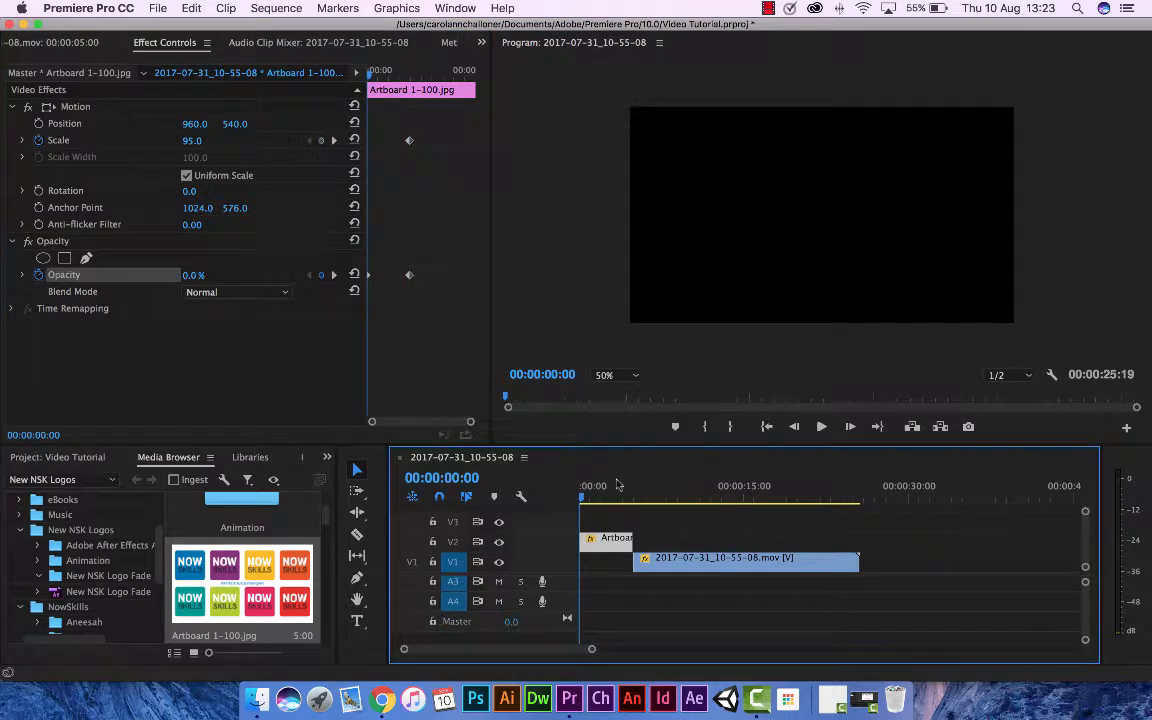
{"action": "left_click", "coordinate": [821, 427]}
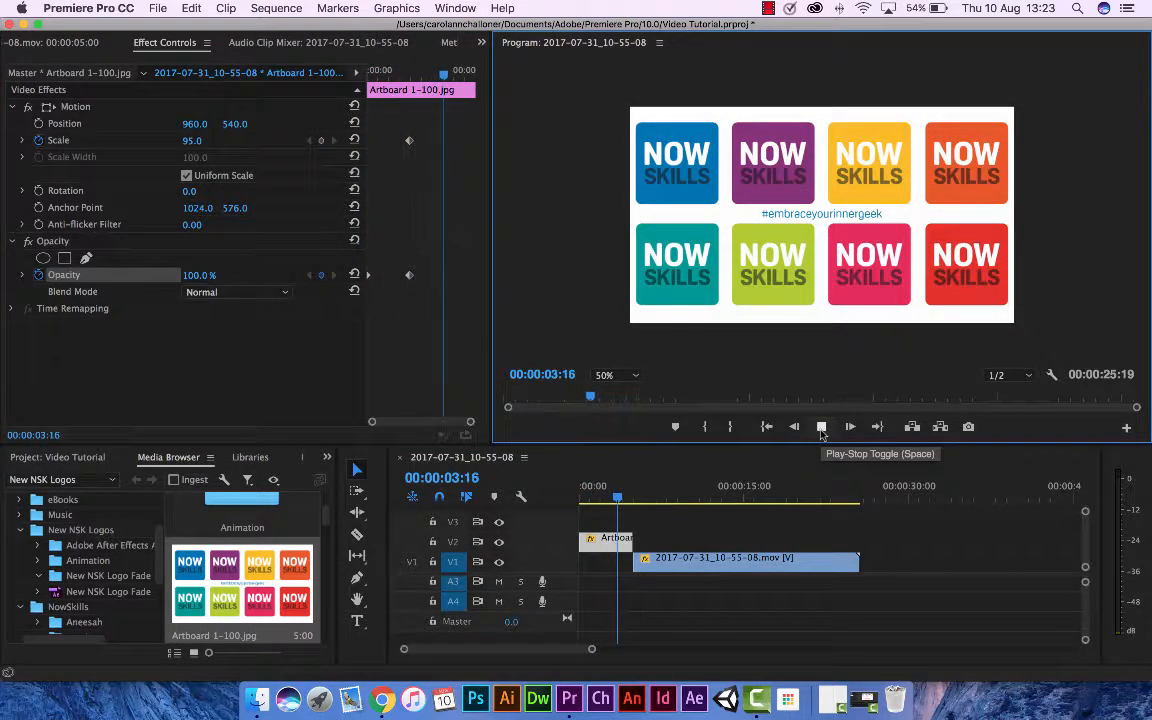
{"action": "left_click", "coordinate": [821, 427]}
{"action": "key", "text": "shift+3"}
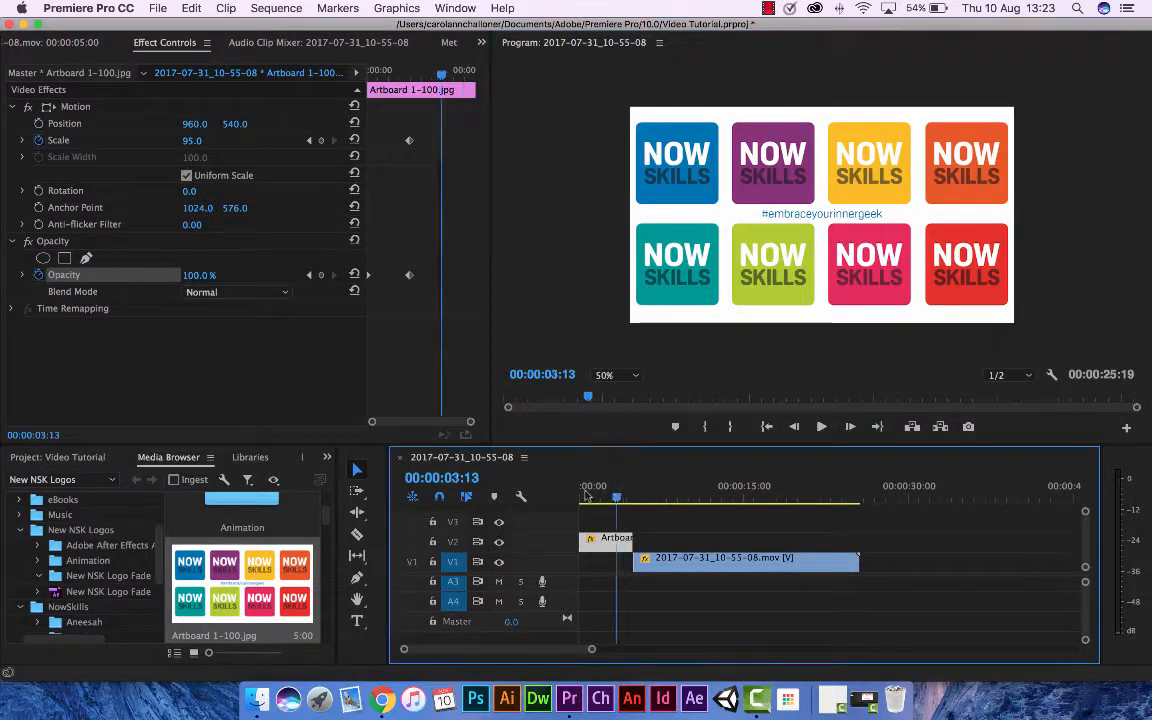
{"action": "key", "text": "Home"}
{"action": "left_click", "coordinate": [821, 427]}
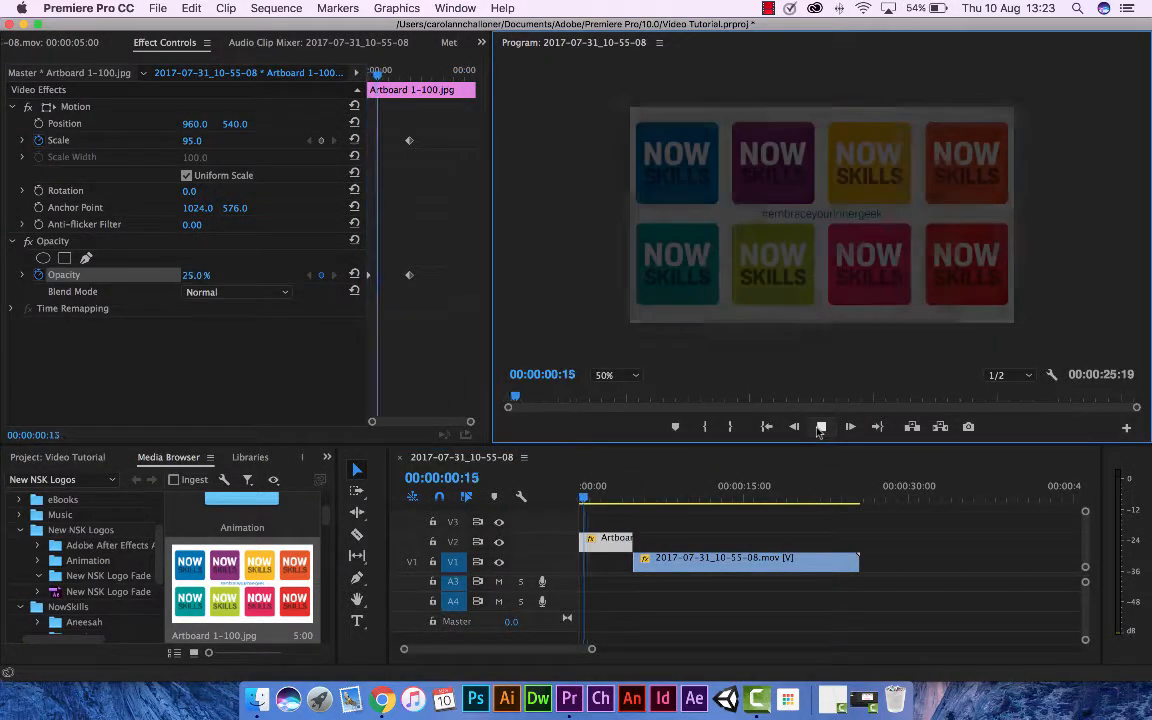
{"action": "left_click", "coordinate": [821, 427]}
{"action": "mouse_move", "coordinate": [597, 497]}
{"action": "left_mouse_down"}
{"action": "mouse_move", "coordinate": [579, 497]}
{"action": "mouse_move", "coordinate": [610, 497]}
{"action": "mouse_move", "coordinate": [580, 499]}
{"action": "left_mouse_up"}
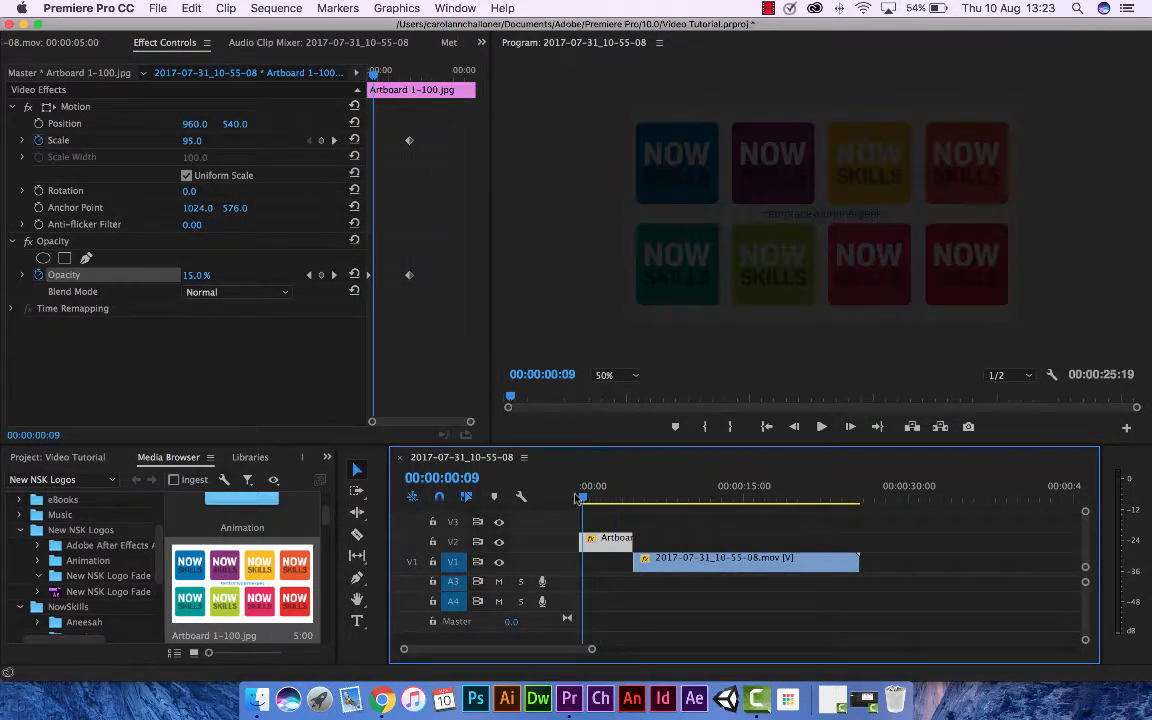
Move the Artboard clip's 100% Opacity keyframe to about the 3-second mark and preview the slower fade-in from the start.
{"action": "left_click", "coordinate": [409, 277]}
{"action": "left_click_drag", "start_coordinate": [409, 277], "coordinate": [430, 277]}
{"action": "left_click_drag", "start_coordinate": [583, 498], "coordinate": [563, 499]}
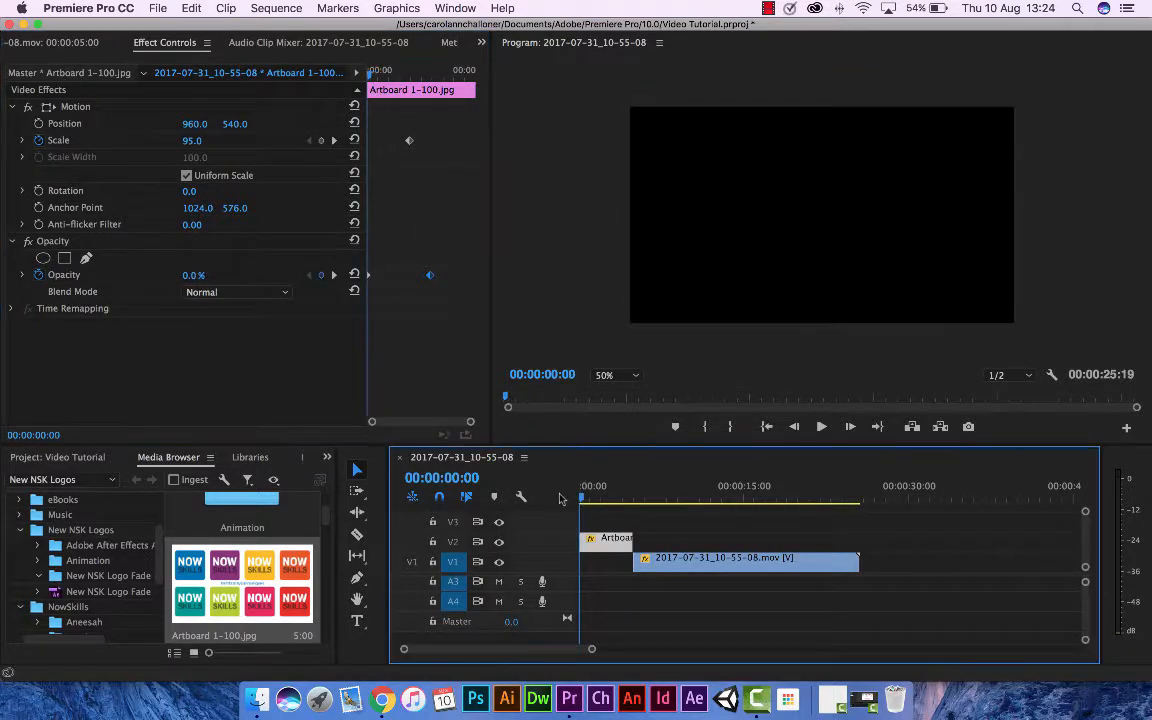
{"action": "left_click", "coordinate": [822, 430]}
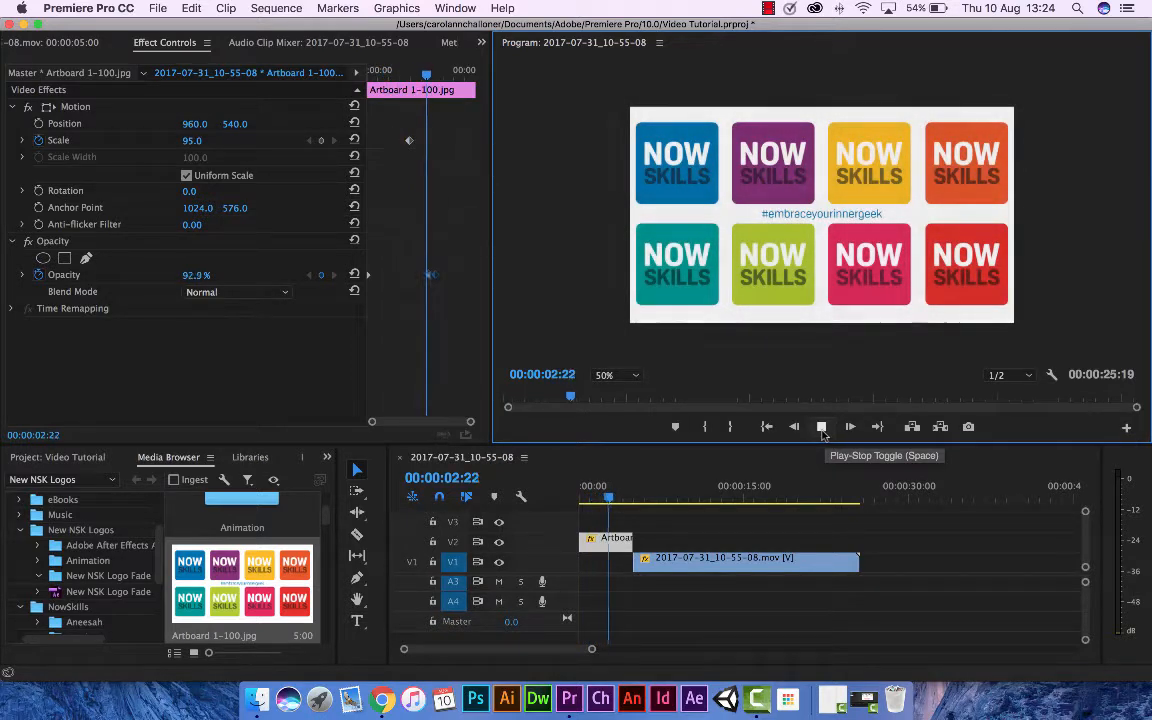
{"action": "left_click", "coordinate": [822, 428]}
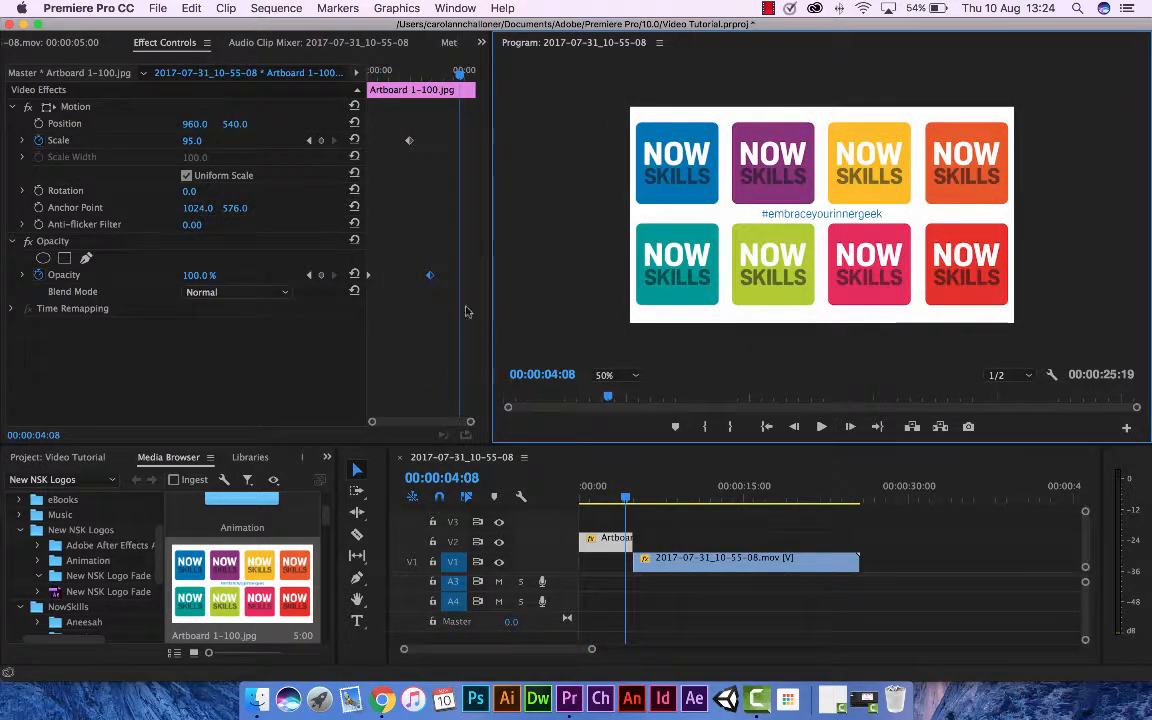
Move the 100% Opacity keyframe further along, to about 3.6 seconds, and play the sequence from the start.
{"action": "left_click_drag", "start_coordinate": [431, 276], "coordinate": [447, 276]}
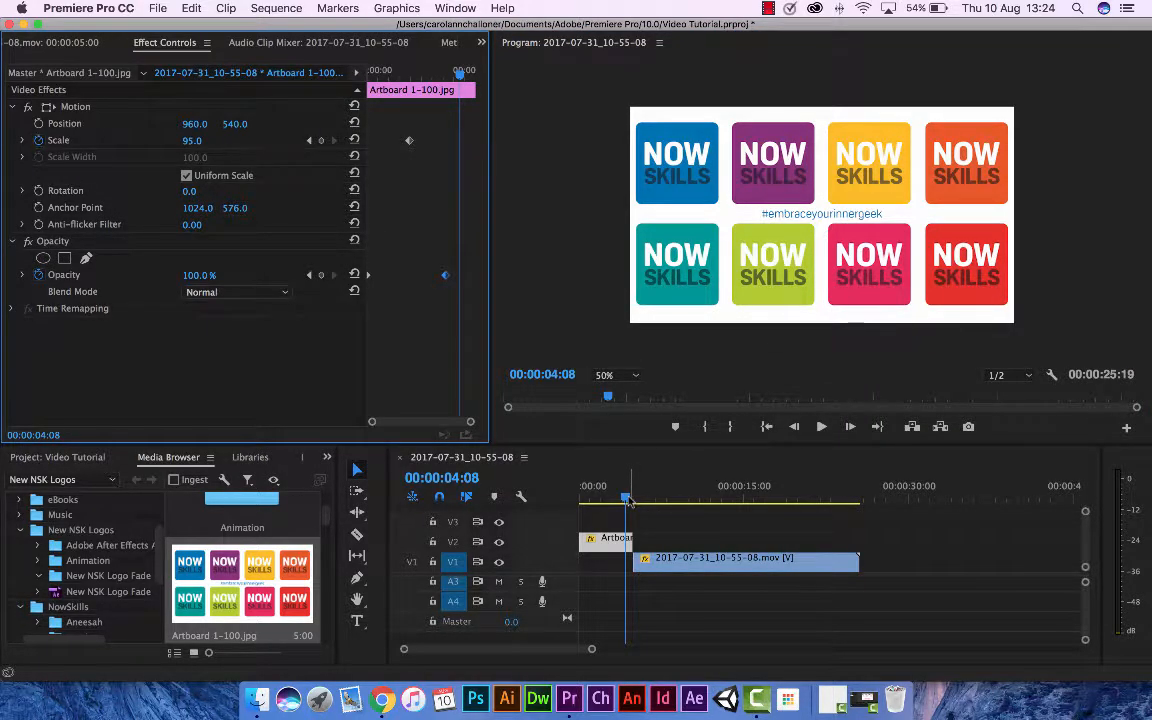
{"action": "left_click_drag", "start_coordinate": [625, 496], "coordinate": [571, 496]}
{"action": "left_click", "coordinate": [820, 430]}
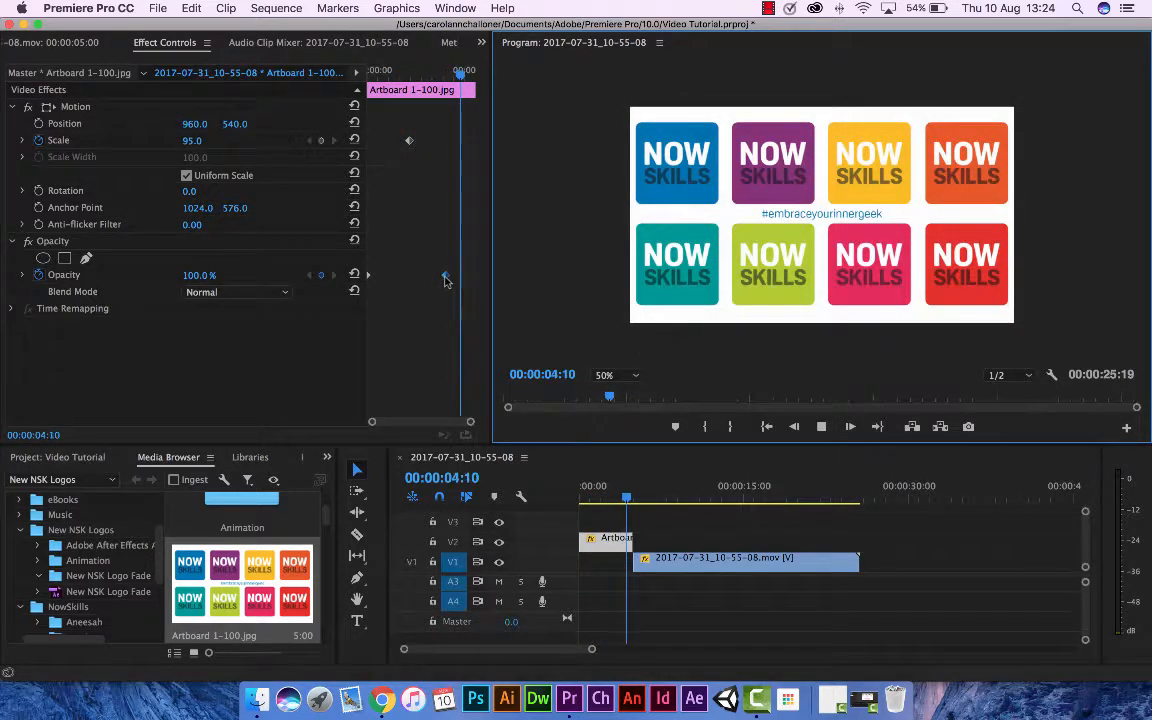
{"action": "key", "text": "space"}
Switch to Finder and bring EYIG Web.ai from the New NSK Logos folder onto track V3, above the start of the video clip.
{"action": "left_click", "coordinate": [70, 457]}
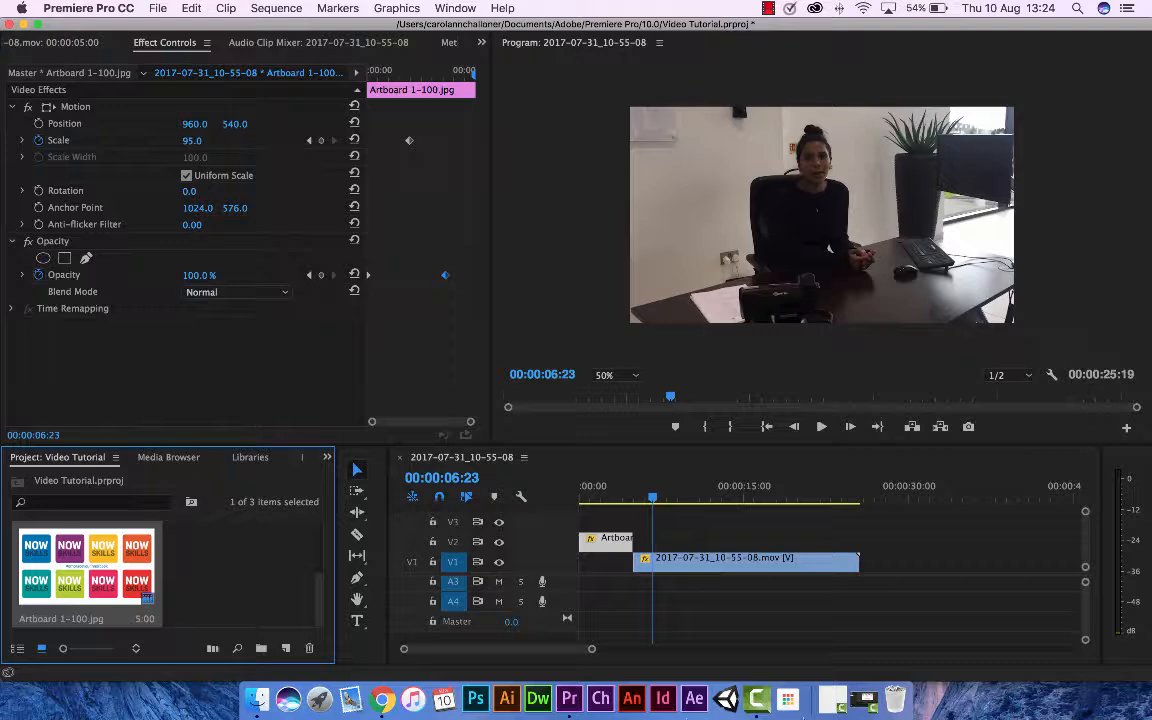
{"action": "left_click", "coordinate": [256, 700]}
{"action": "left_click_drag", "start_coordinate": [408, 119], "coordinate": [571, 97]}
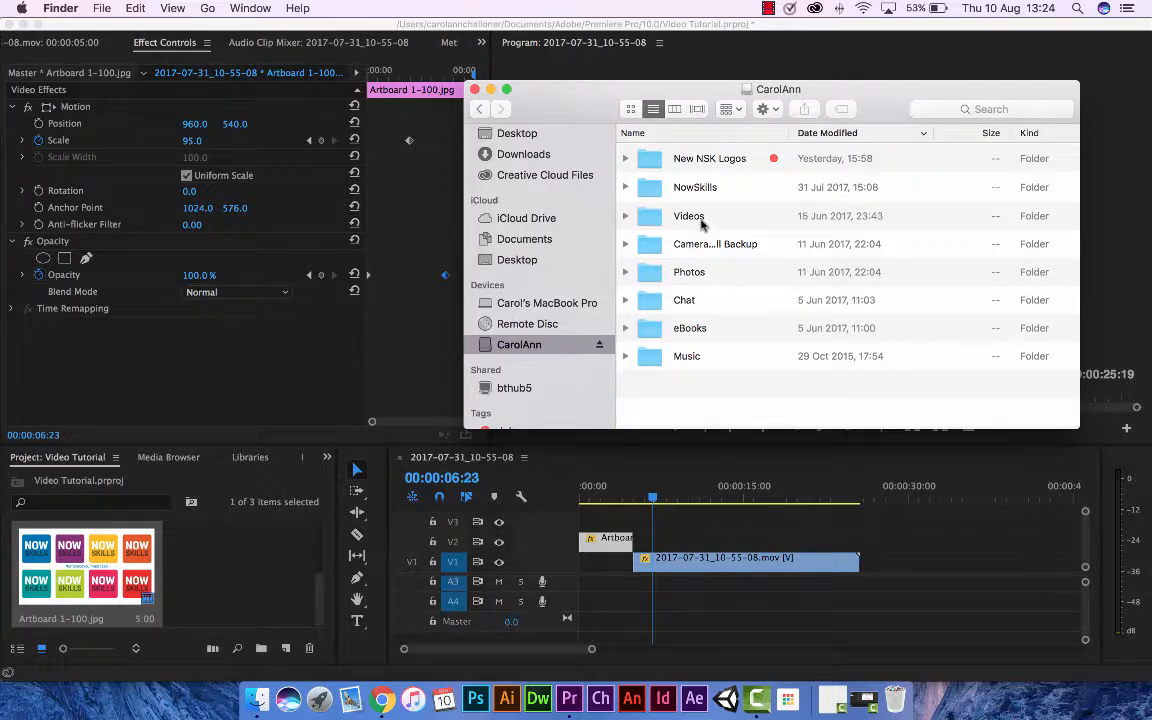
{"action": "left_click", "coordinate": [625, 159]}
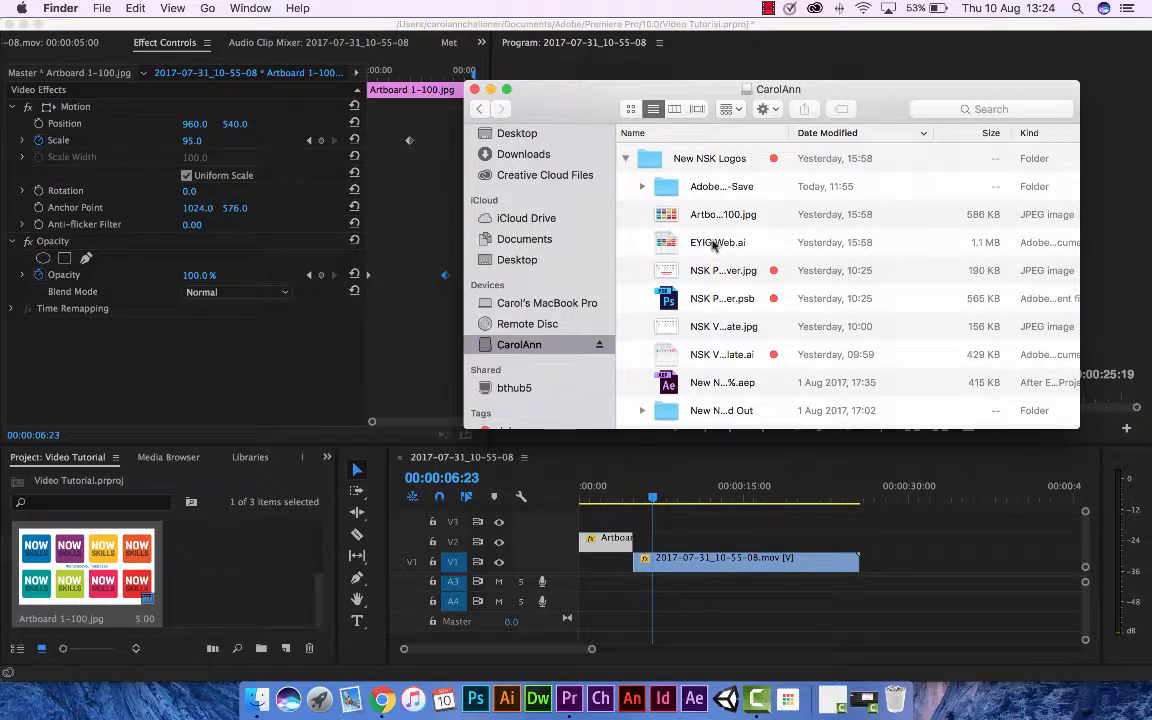
{"action": "left_click_drag", "start_coordinate": [714, 246], "coordinate": [645, 521]}
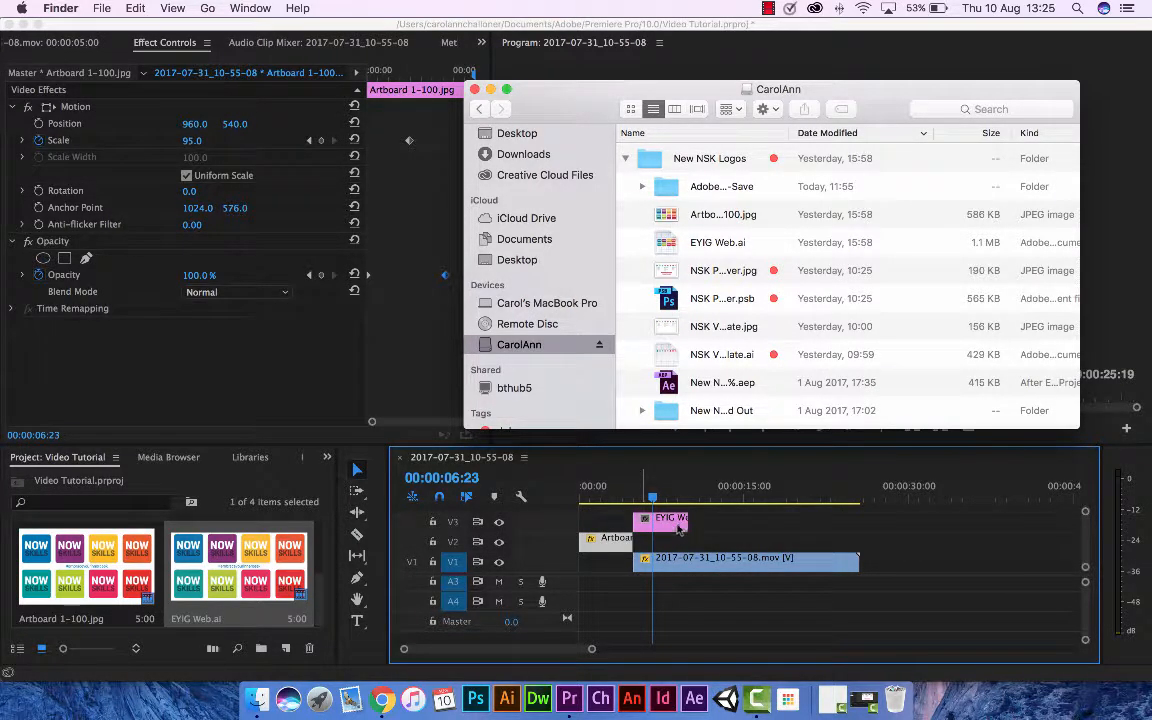
Back in Premiere Pro, move the EYIG Web.ai clip on V3 to start where the video clip ends, and return the playhead to the start.
{"action": "left_click", "coordinate": [679, 528]}
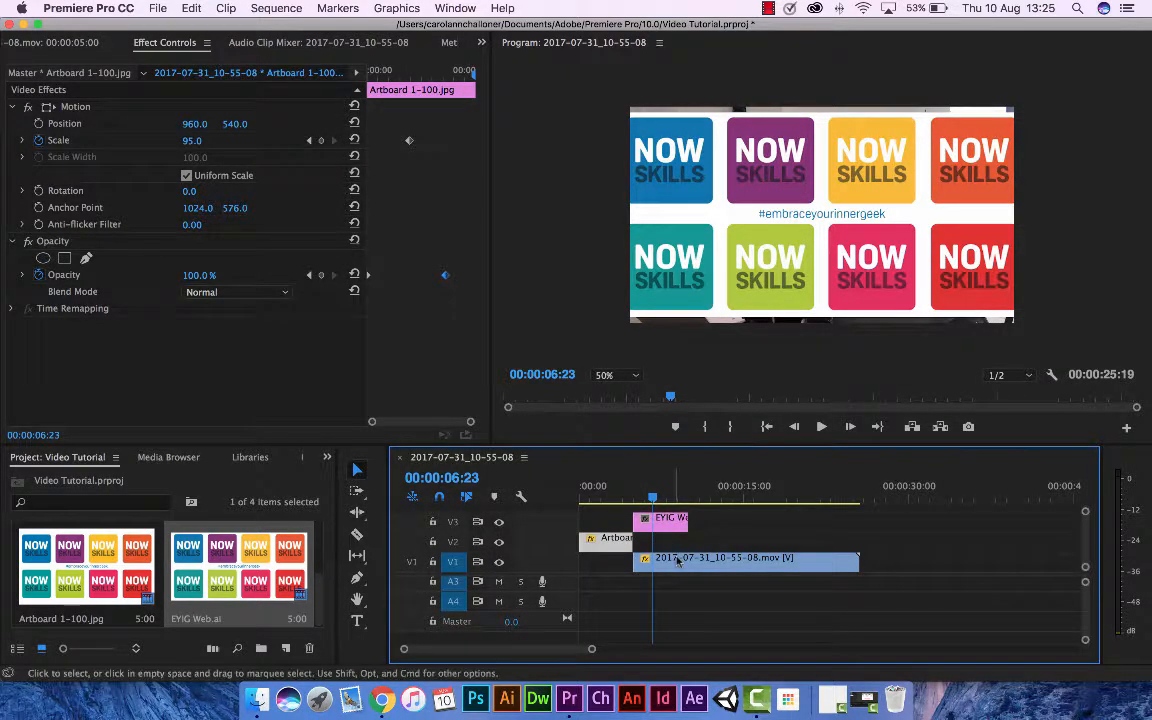
{"action": "left_click_drag", "start_coordinate": [678, 519], "coordinate": [899, 524]}
{"action": "left_click_drag", "start_coordinate": [655, 496], "coordinate": [574, 506]}
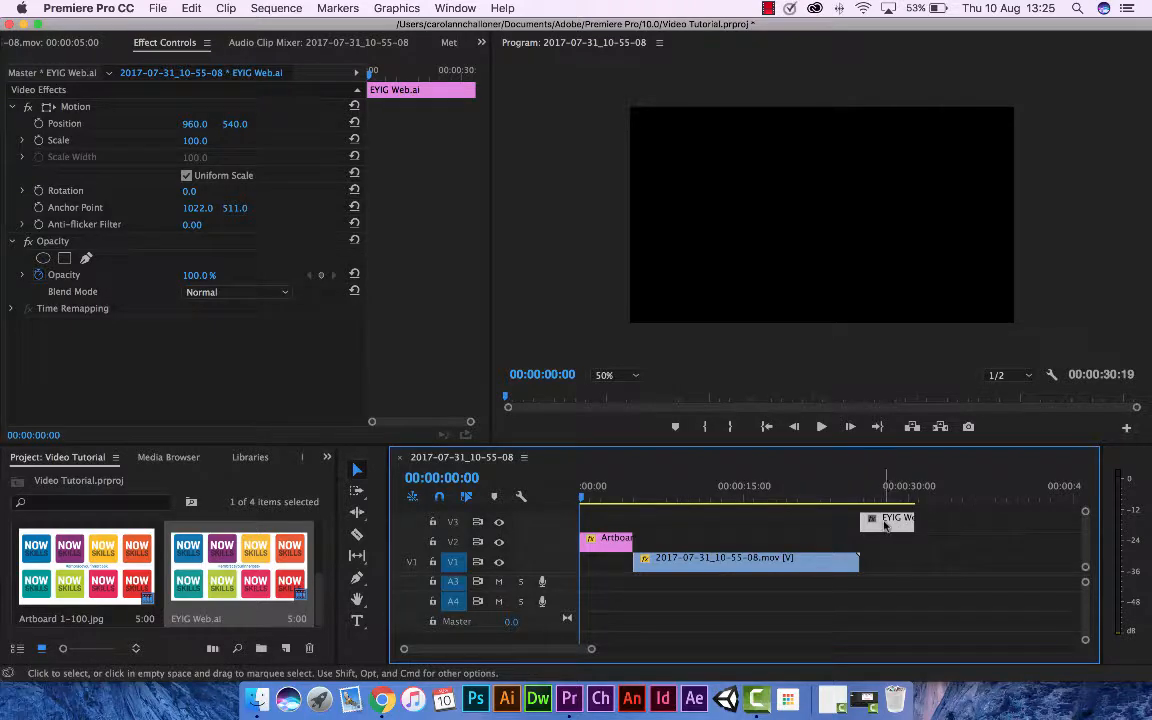
Delete the EYIG Web.ai clip from the sequence, place the playhead at 00:00:25:11, and show the project's media items.
{"action": "key", "text": "Delete"}
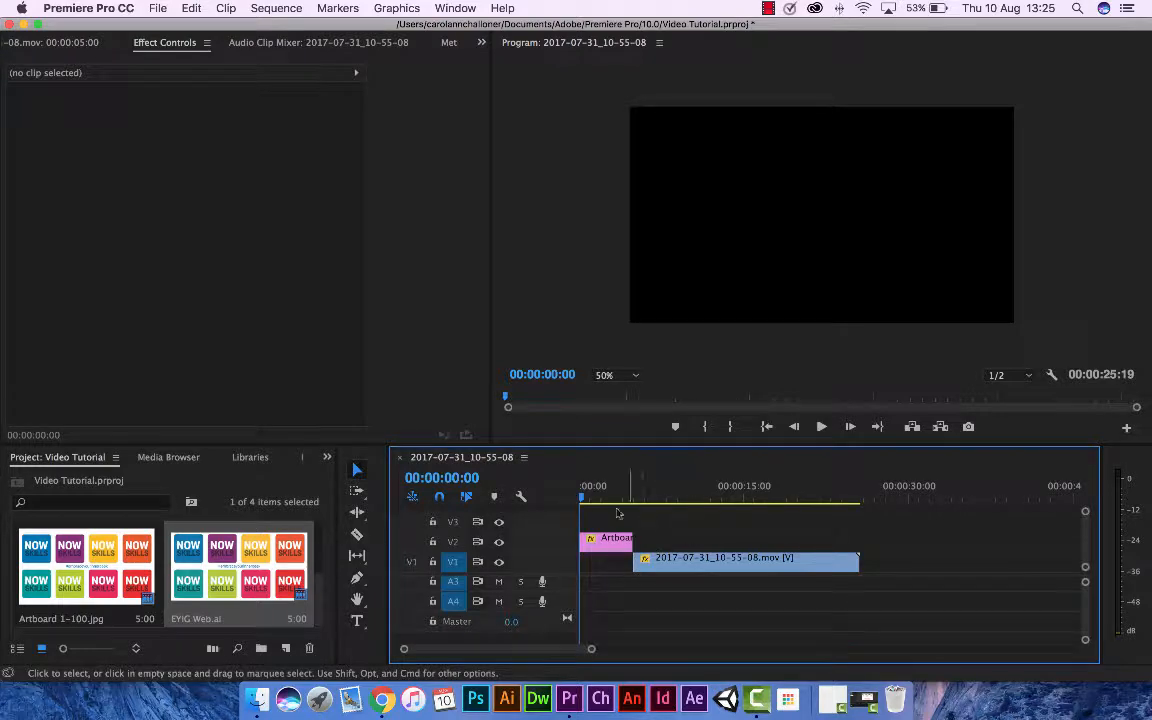
{"action": "left_click_drag", "start_coordinate": [583, 500], "coordinate": [857, 505]}
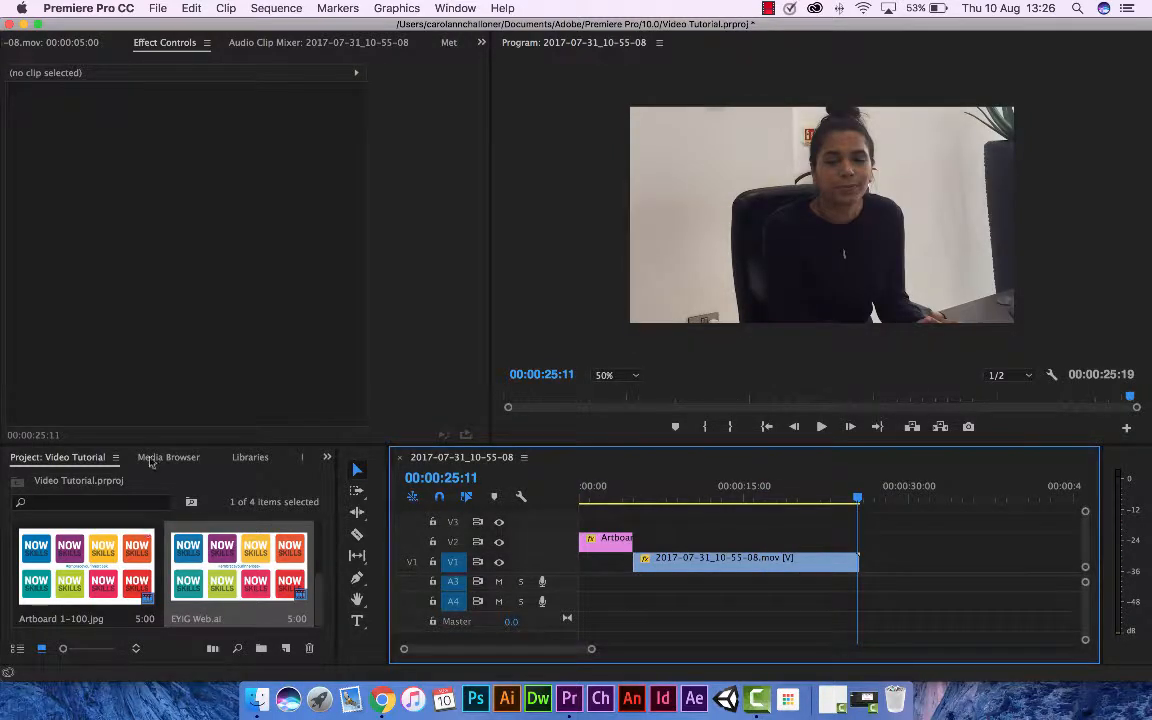
{"action": "left_click", "coordinate": [164, 458]}
{"action": "left_click", "coordinate": [60, 463]}
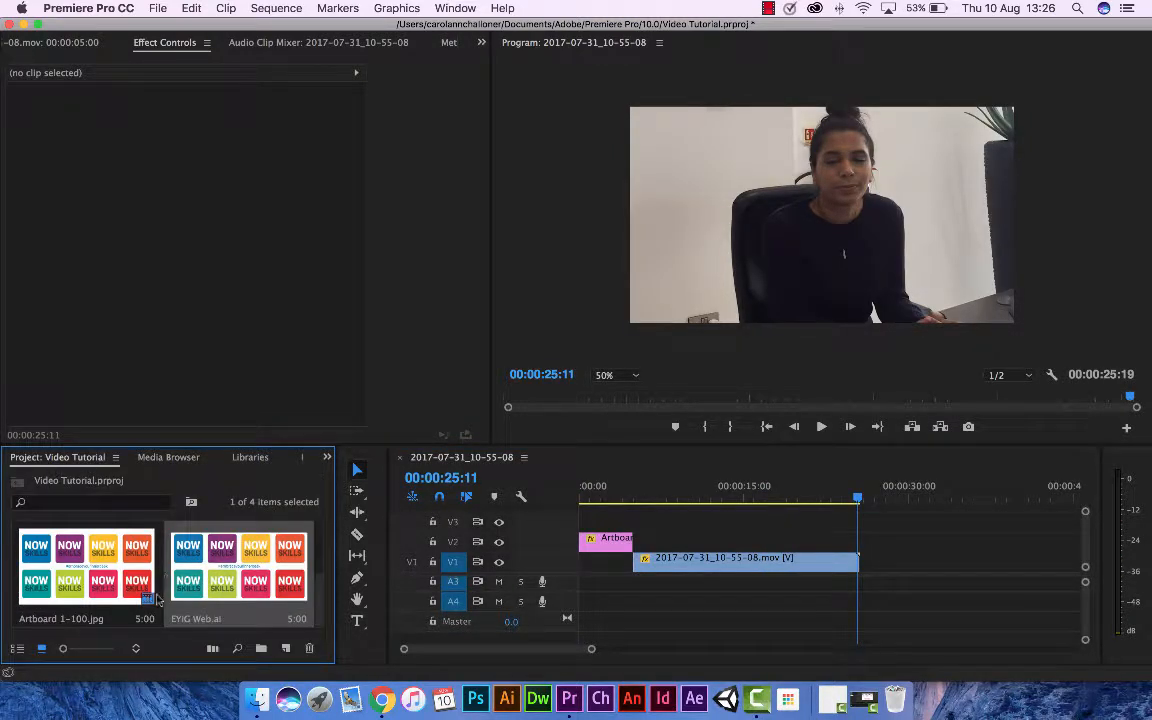
From the Images bin, place the front-view yellow car photo on track V3, starting where the video clip ends.
{"action": "scroll", "coordinate": [208, 556], "scroll_direction": "down", "scroll_amount": 2}
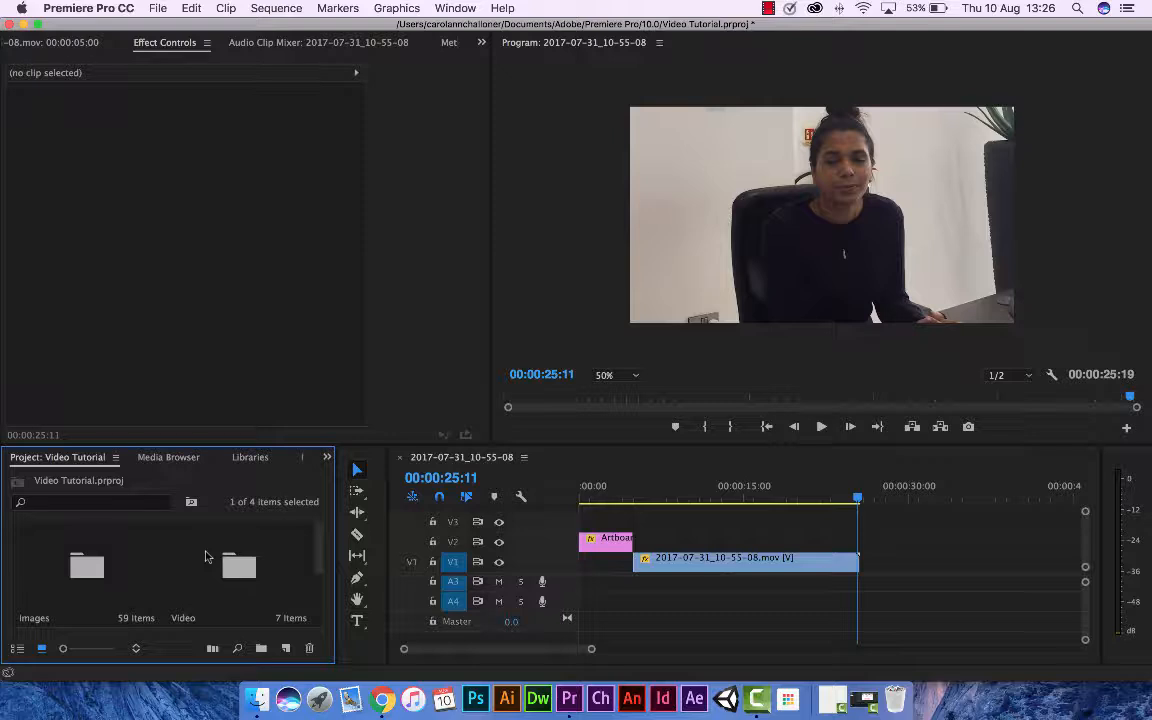
{"action": "double_click", "coordinate": [83, 571]}
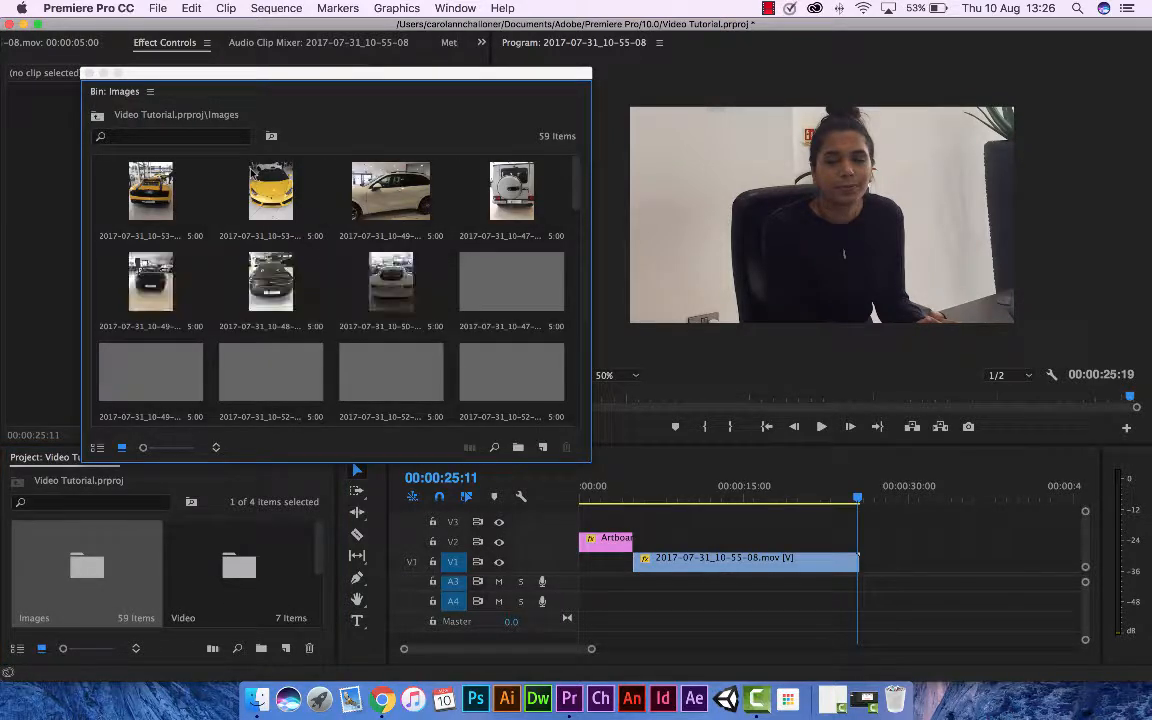
{"action": "scroll", "coordinate": [507, 318], "scroll_direction": "down", "scroll_amount": 8}
{"action": "scroll", "coordinate": [507, 318], "scroll_direction": "down", "scroll_amount": 3}
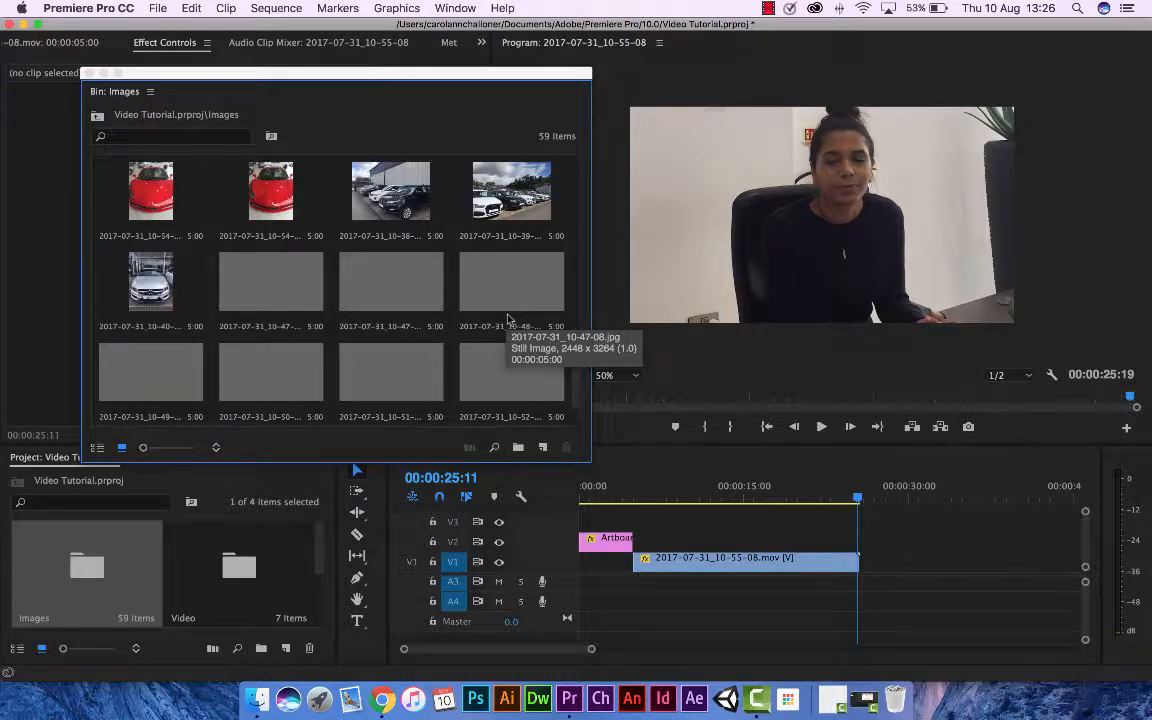
{"action": "scroll", "coordinate": [507, 318], "scroll_direction": "up", "scroll_amount": 1}
{"action": "scroll", "coordinate": [507, 318], "scroll_direction": "up", "scroll_amount": 5}
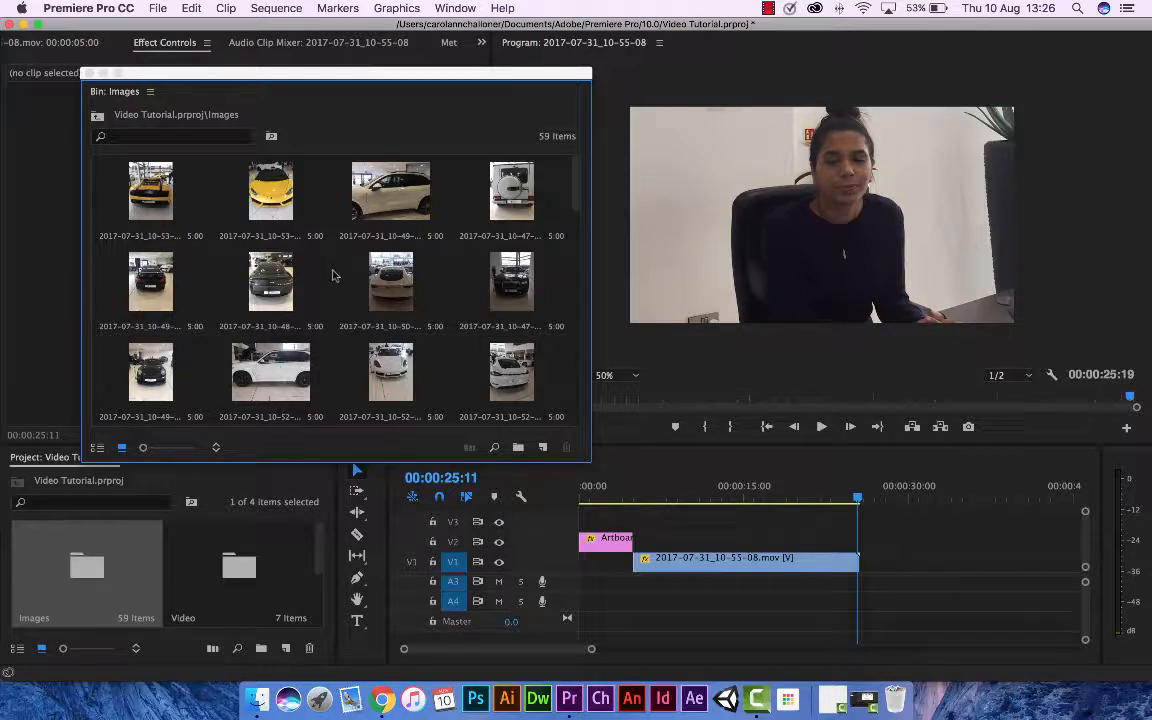
{"action": "left_click_drag", "start_coordinate": [270, 200], "coordinate": [875, 533]}
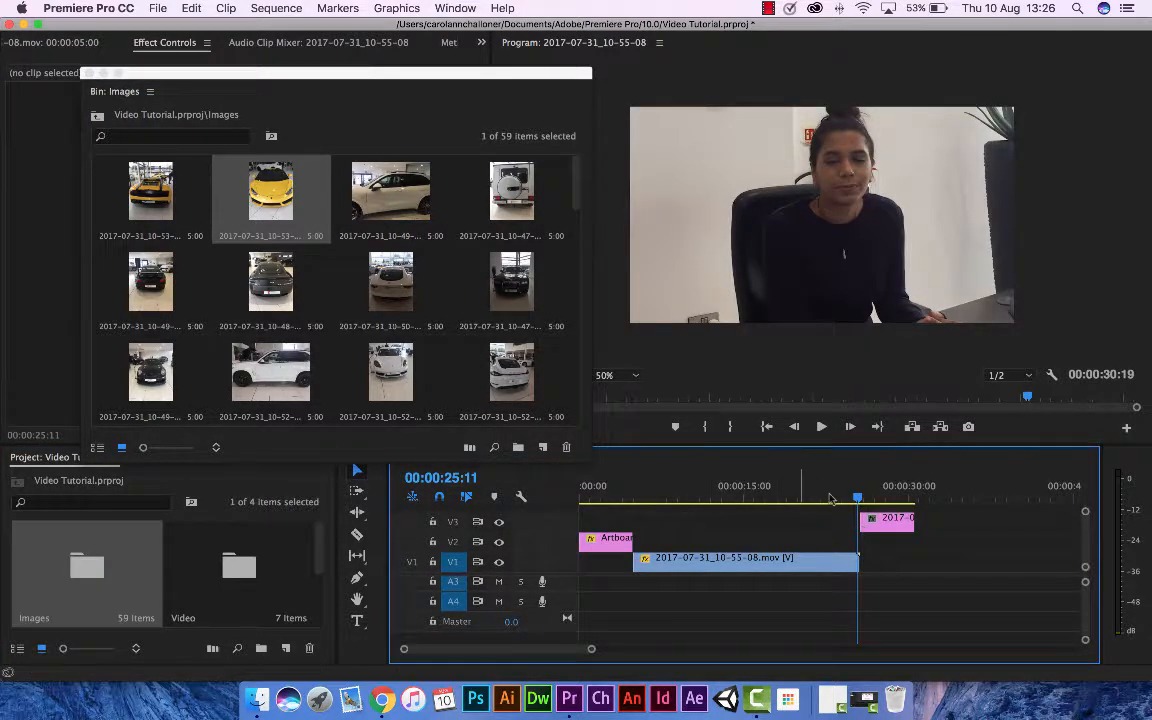
Position the playhead over the start of the yellow car photo, at 00:00:25:28, and close the Images bin.
{"action": "left_click_drag", "start_coordinate": [881, 492], "coordinate": [866, 500]}
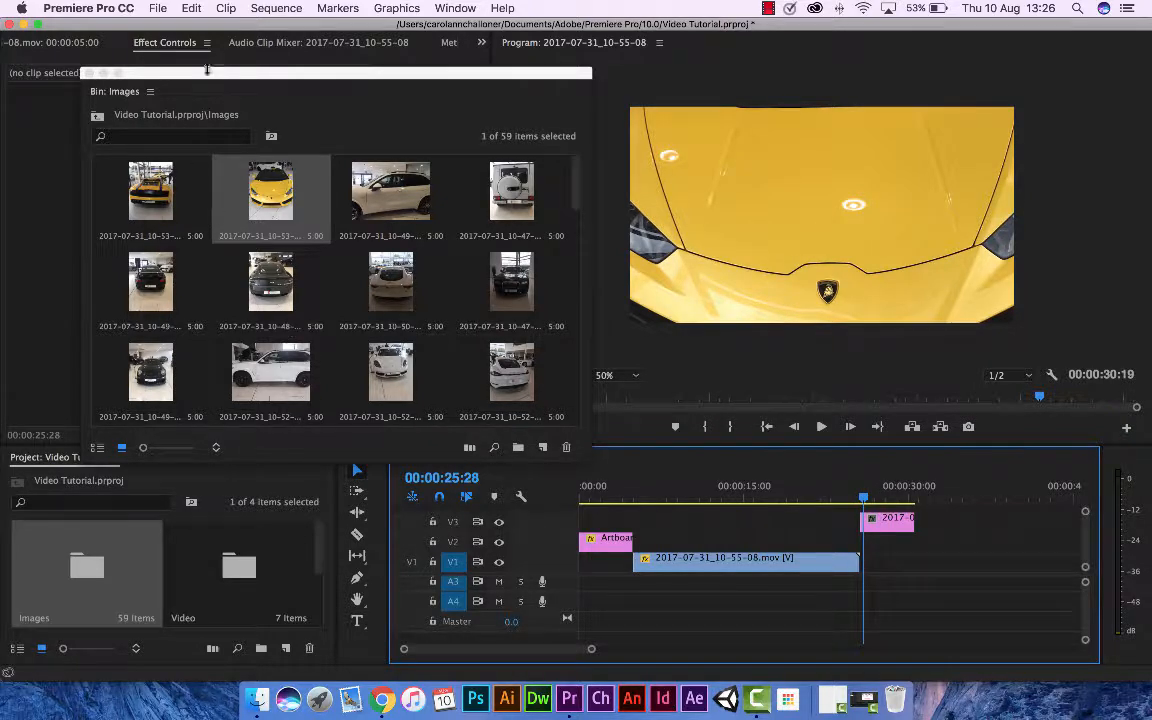
{"action": "left_click", "coordinate": [173, 46]}
{"action": "left_click", "coordinate": [117, 74]}
{"action": "left_click", "coordinate": [89, 73]}
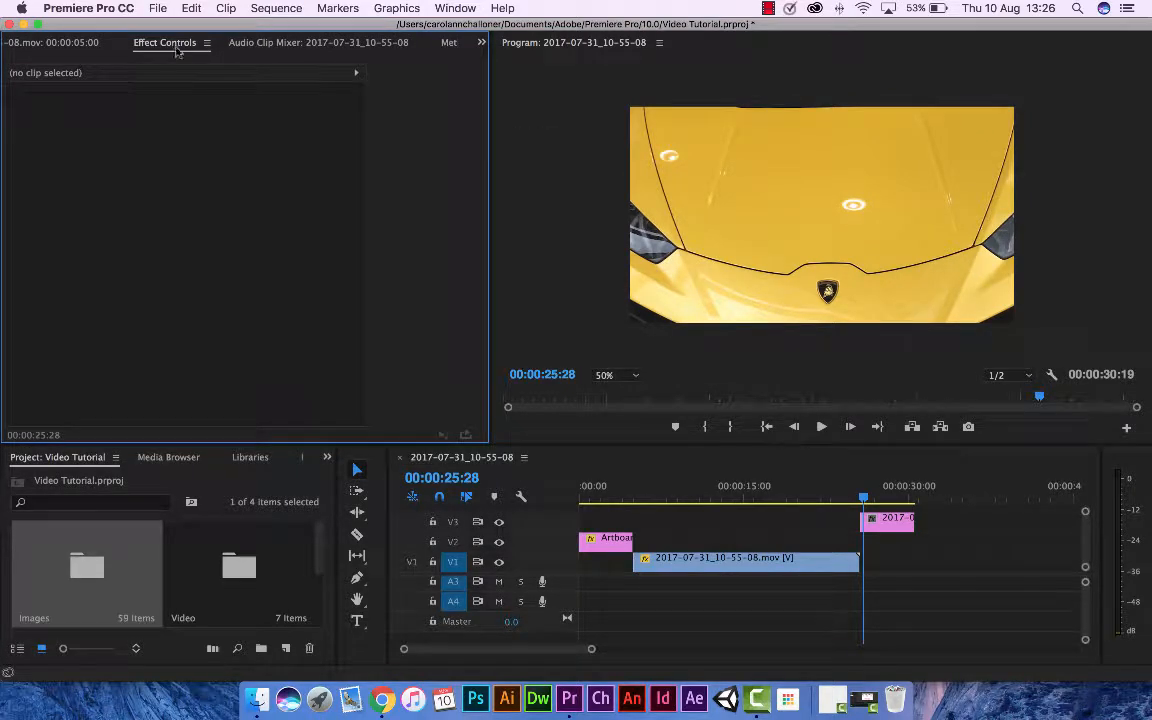
Set the yellow car photo's scale to 48 and its vertical position to 640, moving it horizontally to the left edge of the frame.
{"action": "left_click", "coordinate": [900, 521]}
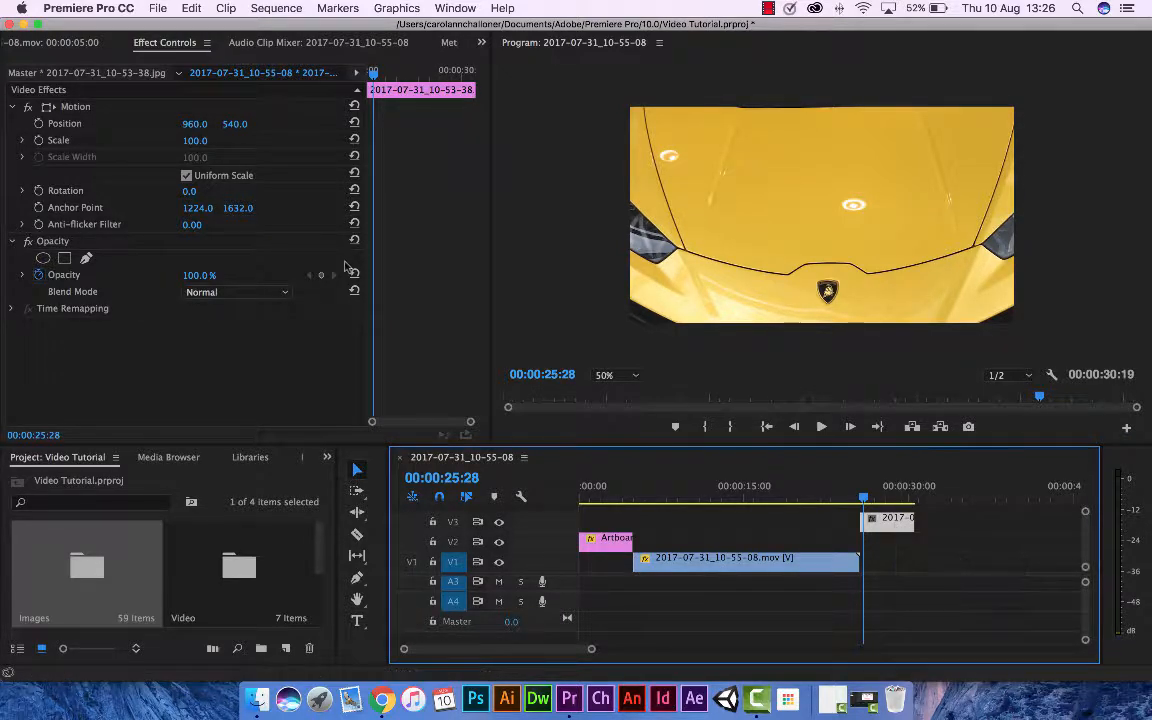
{"action": "left_click_drag", "start_coordinate": [195, 141], "coordinate": [139, 141]}
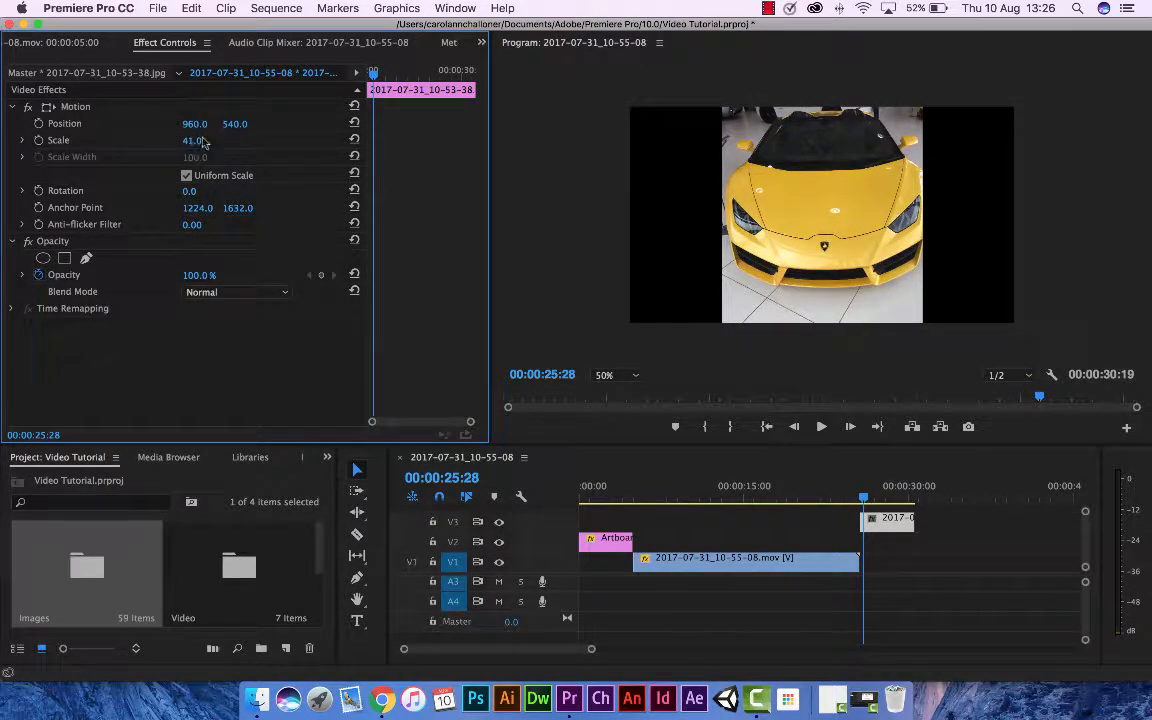
{"action": "left_click", "coordinate": [826, 232]}
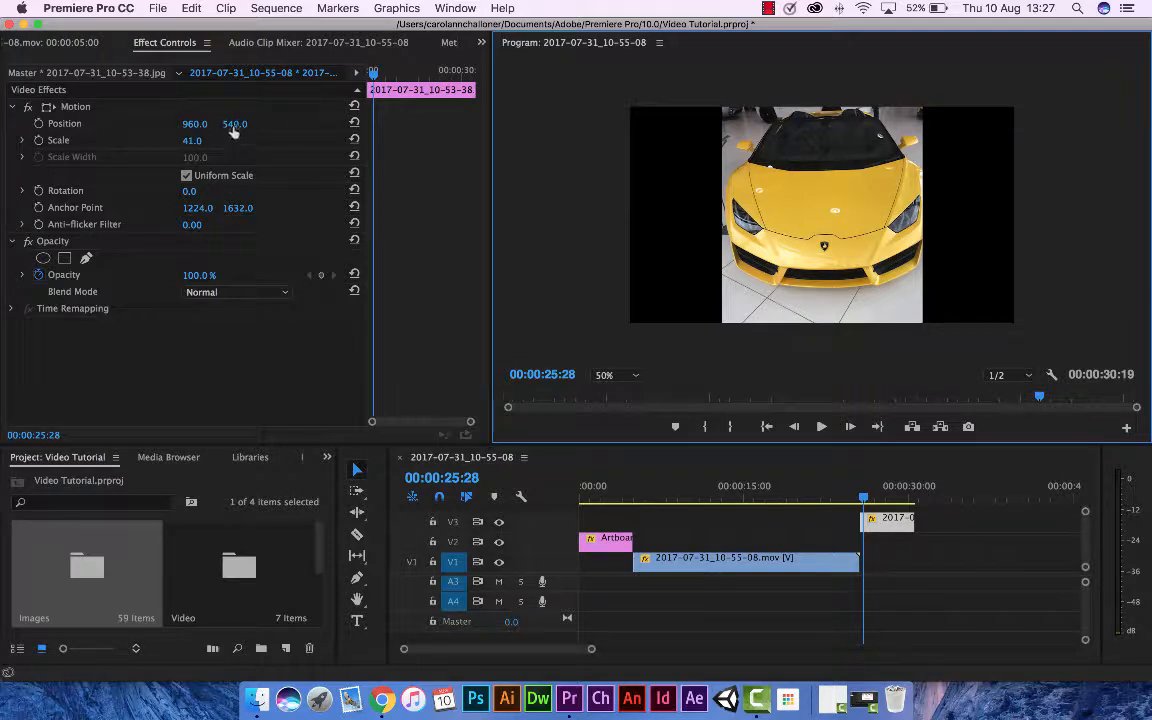
{"action": "left_click_drag", "start_coordinate": [190, 124], "coordinate": [310, 124]}
{"action": "left_click", "coordinate": [355, 122]}
{"action": "left_click_drag", "start_coordinate": [174, 140], "coordinate": [263, 124]}
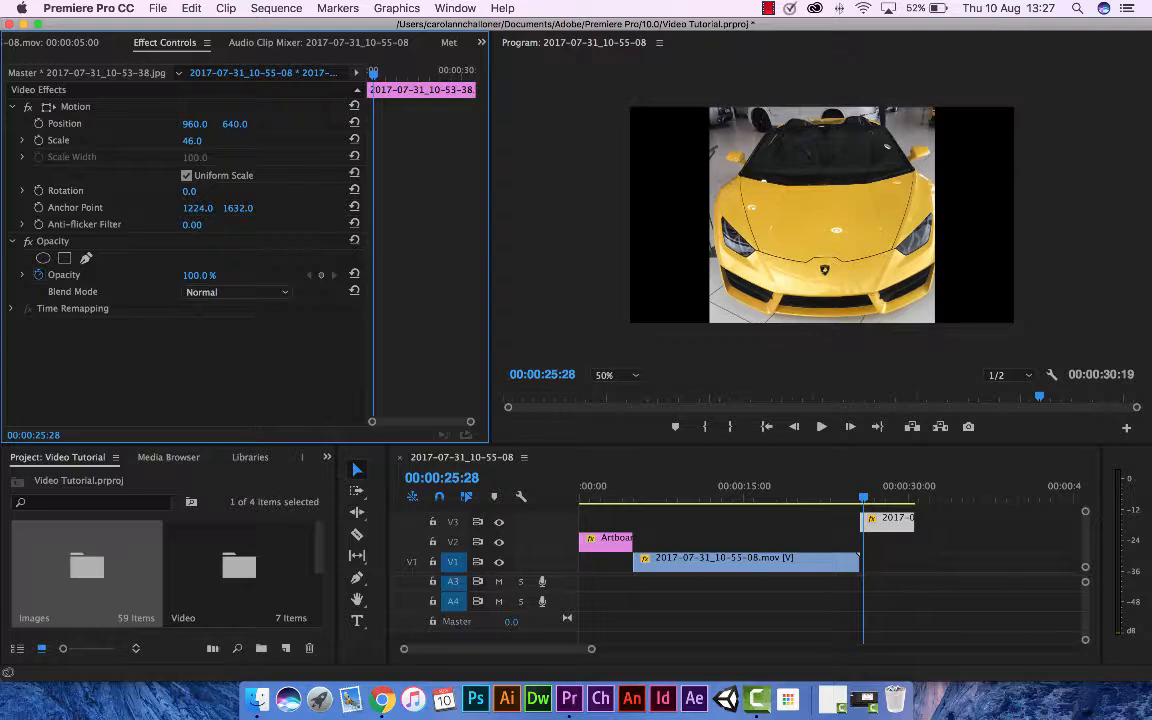
{"action": "left_click_drag", "start_coordinate": [191, 143], "coordinate": [193, 143]}
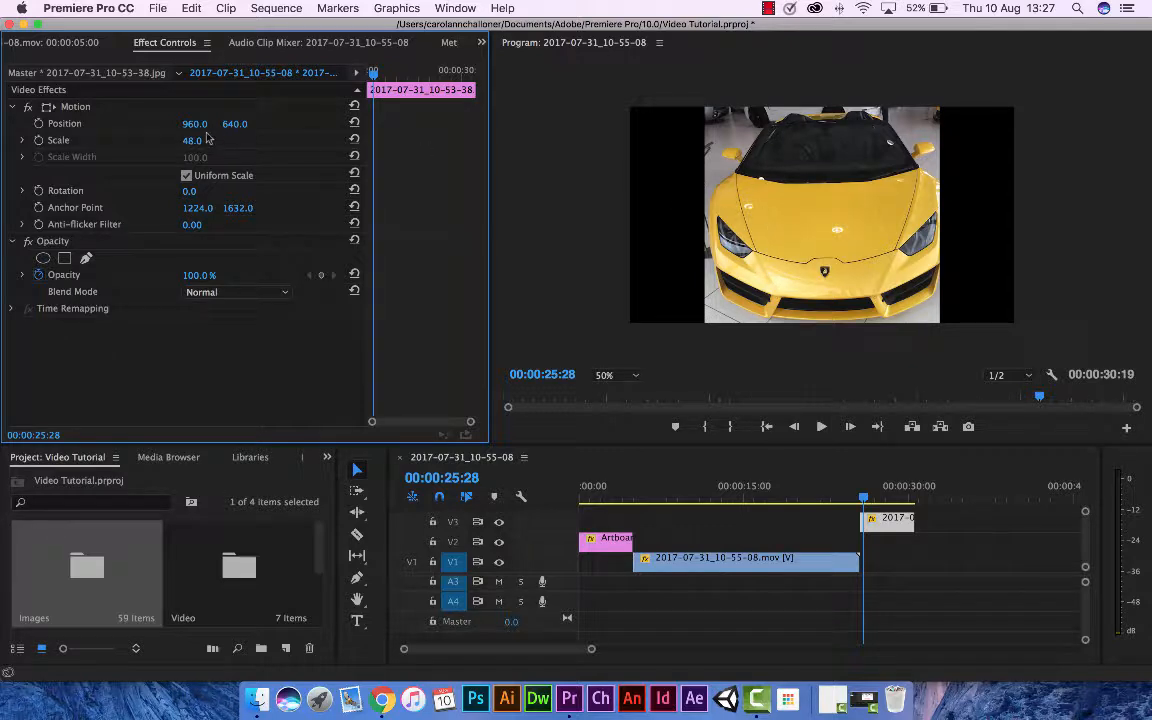
{"action": "left_click_drag", "start_coordinate": [193, 124], "coordinate": [155, 124]}
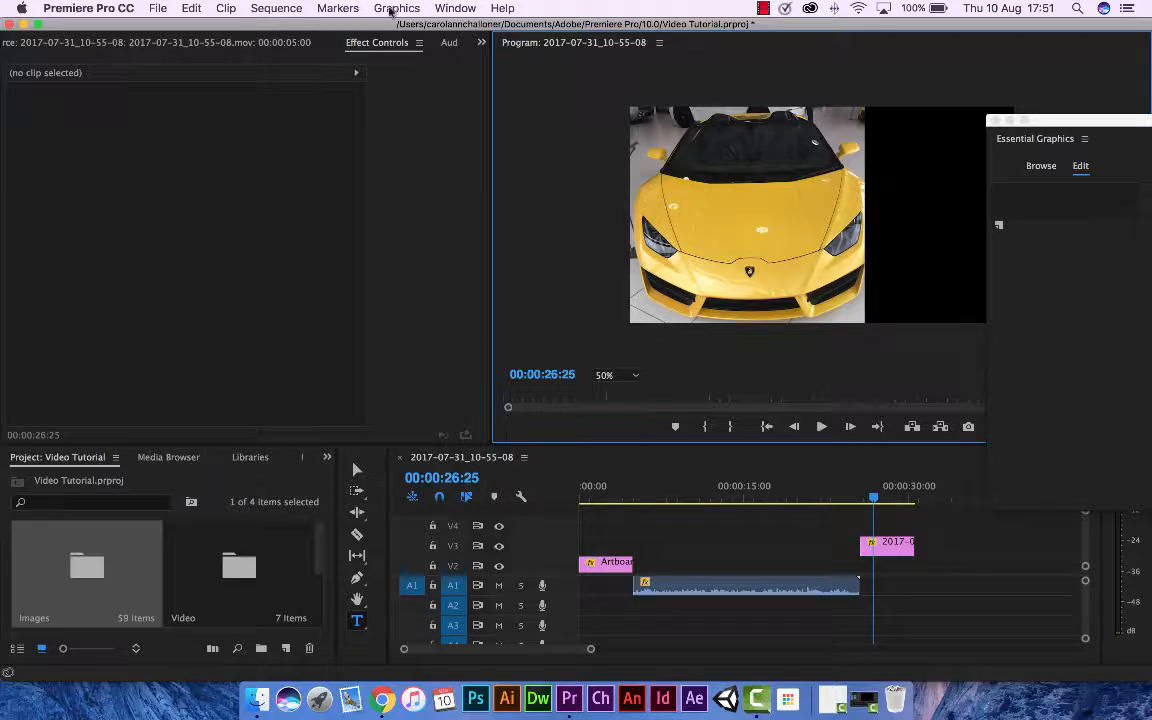
Close the floating Essential Graphics window and reopen it to browse its templates.
{"action": "left_click", "coordinate": [390, 10]}
{"action": "left_click", "coordinate": [997, 121]}
{"action": "left_click", "coordinate": [997, 121]}
{"action": "left_click", "coordinate": [398, 10]}
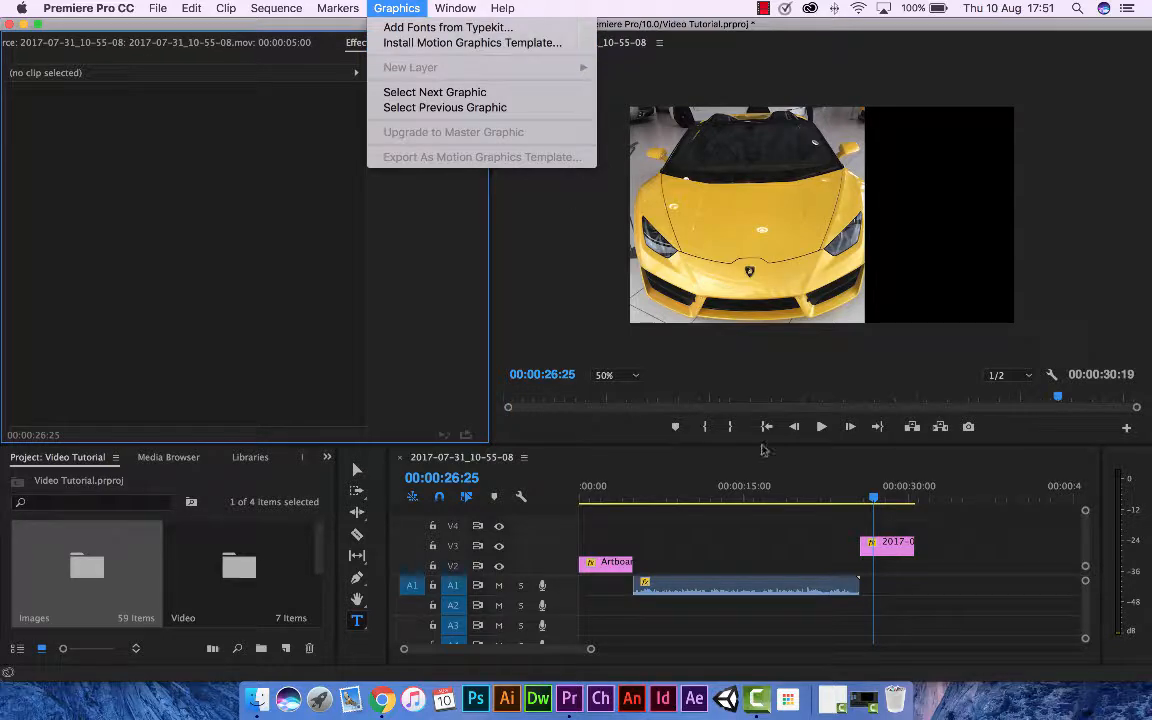
{"action": "mouse_move", "coordinate": [458, 11]}
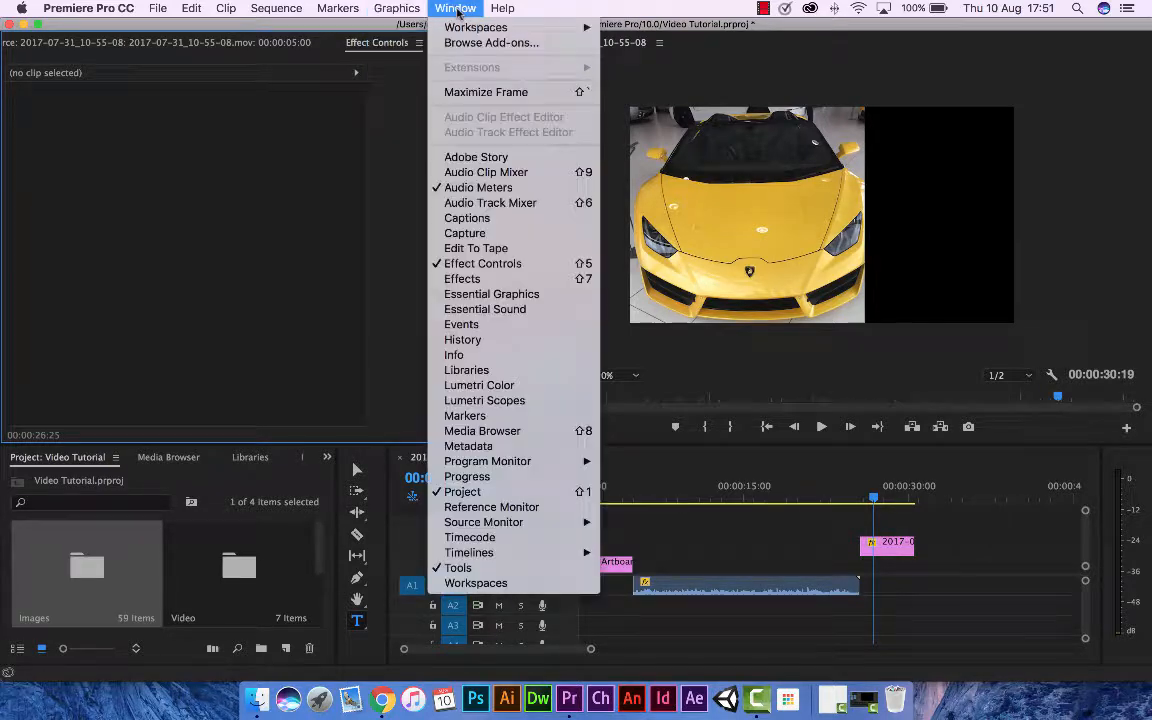
{"action": "left_click", "coordinate": [500, 294]}
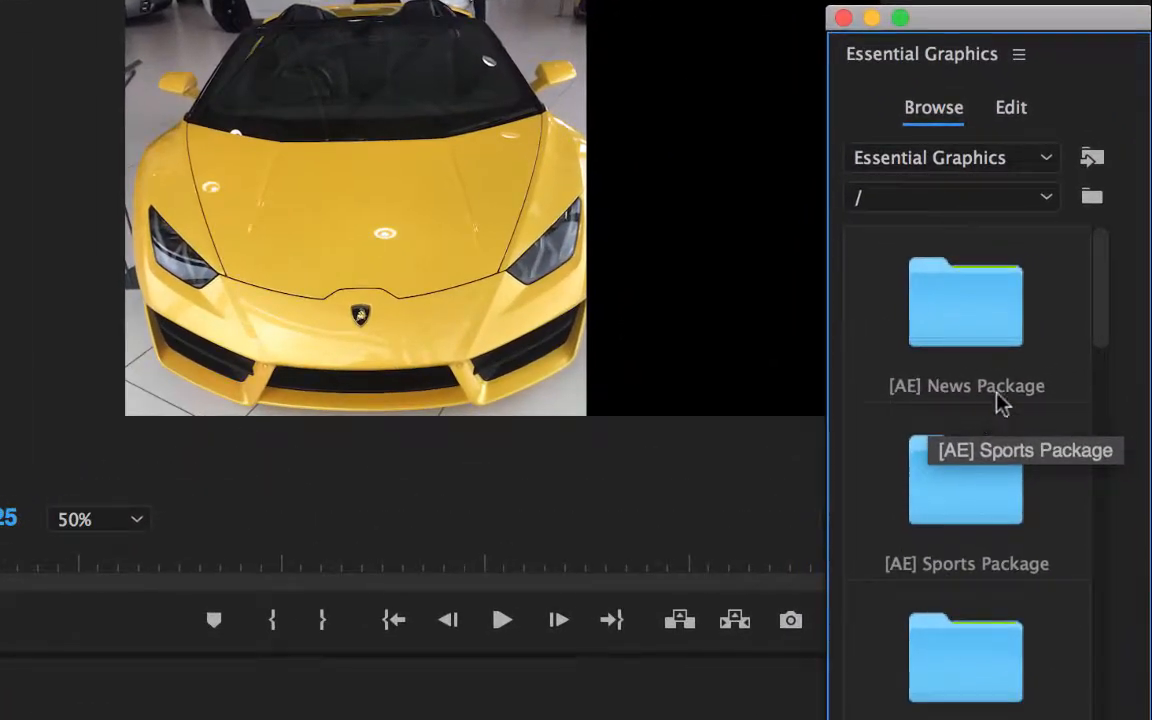
Look through the Essential Graphics templates, including the Titles folder, and return to the root folder.
{"action": "scroll", "coordinate": [1003, 345], "scroll_direction": "down", "scroll_amount": 5}
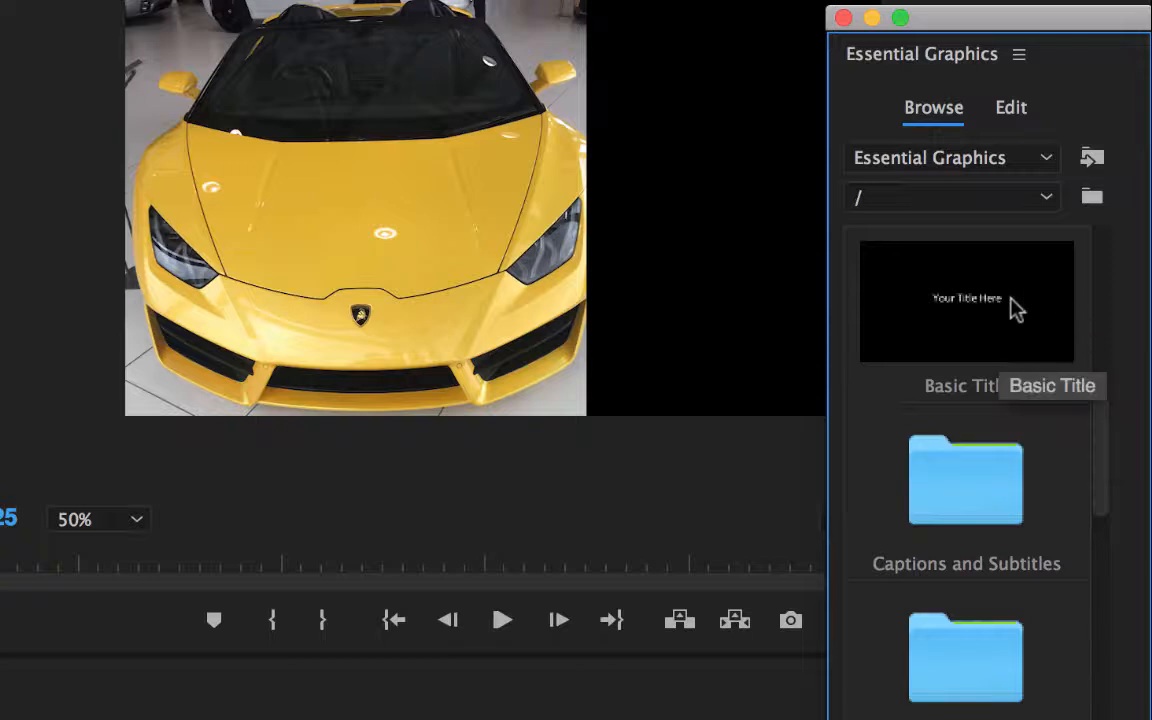
{"action": "scroll", "coordinate": [958, 336], "scroll_direction": "up", "scroll_amount": 5}
{"action": "left_click_drag", "start_coordinate": [1100, 316], "coordinate": [1095, 424]}
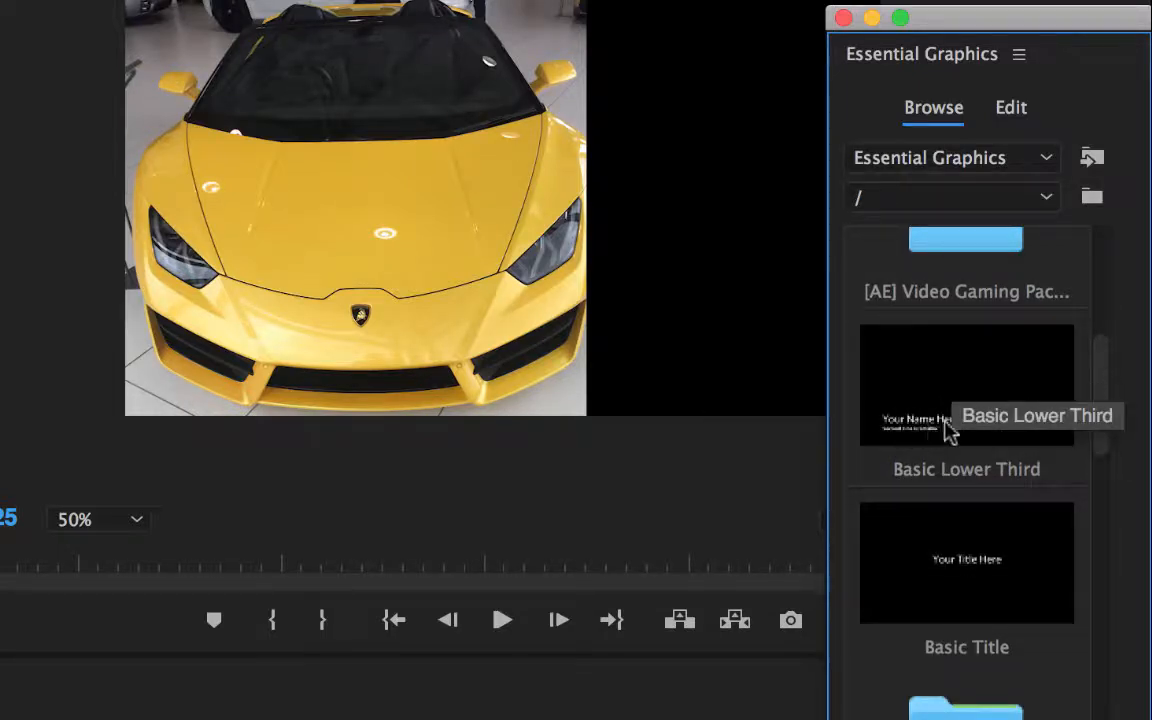
{"action": "left_click_drag", "start_coordinate": [1098, 380], "coordinate": [1093, 681]}
{"action": "double_click", "coordinate": [1015, 652]}
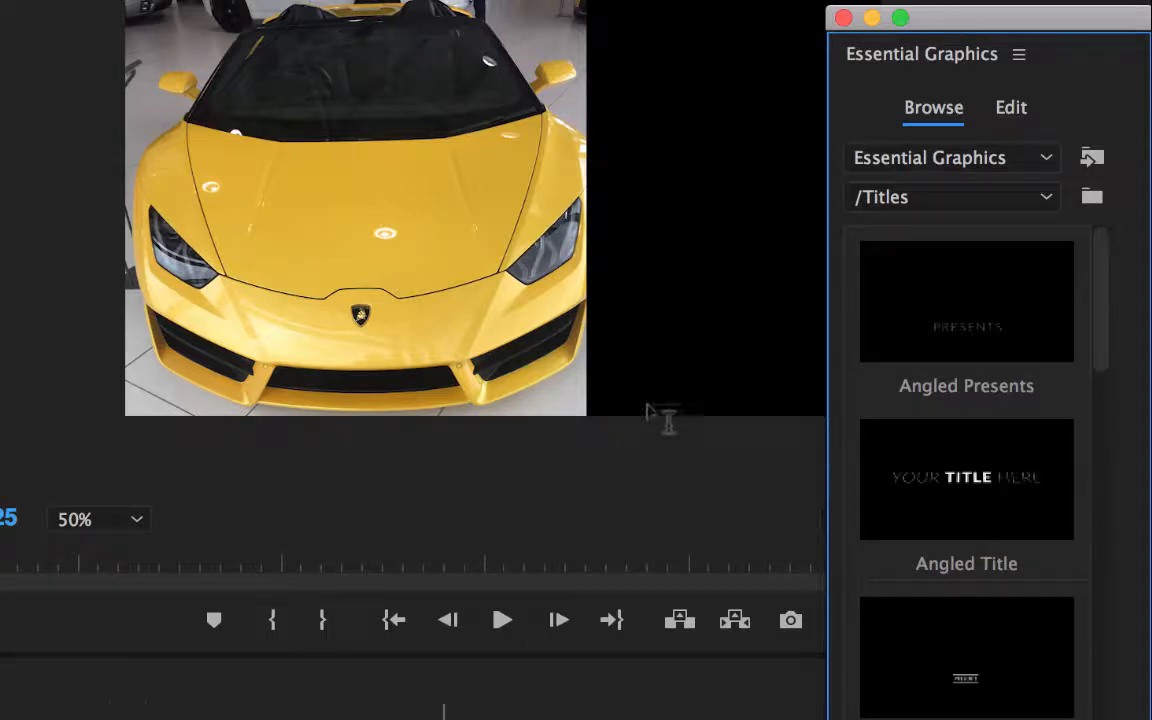
{"action": "left_click", "coordinate": [1046, 200]}
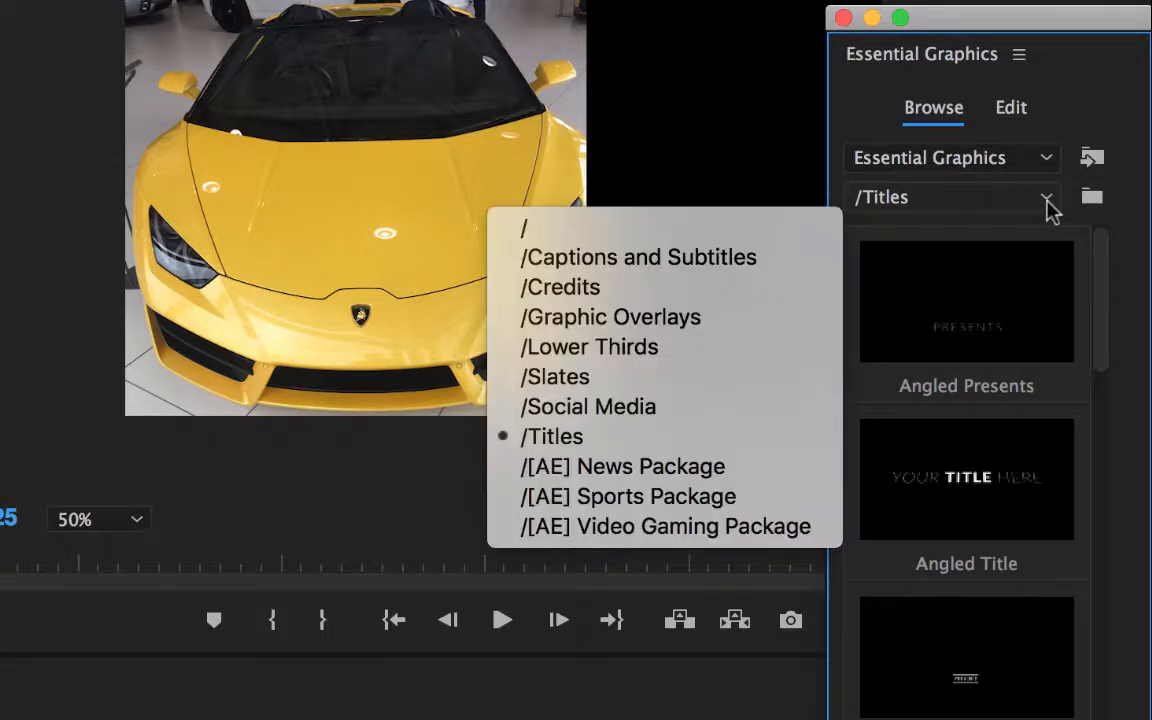
{"action": "left_click", "coordinate": [645, 230]}
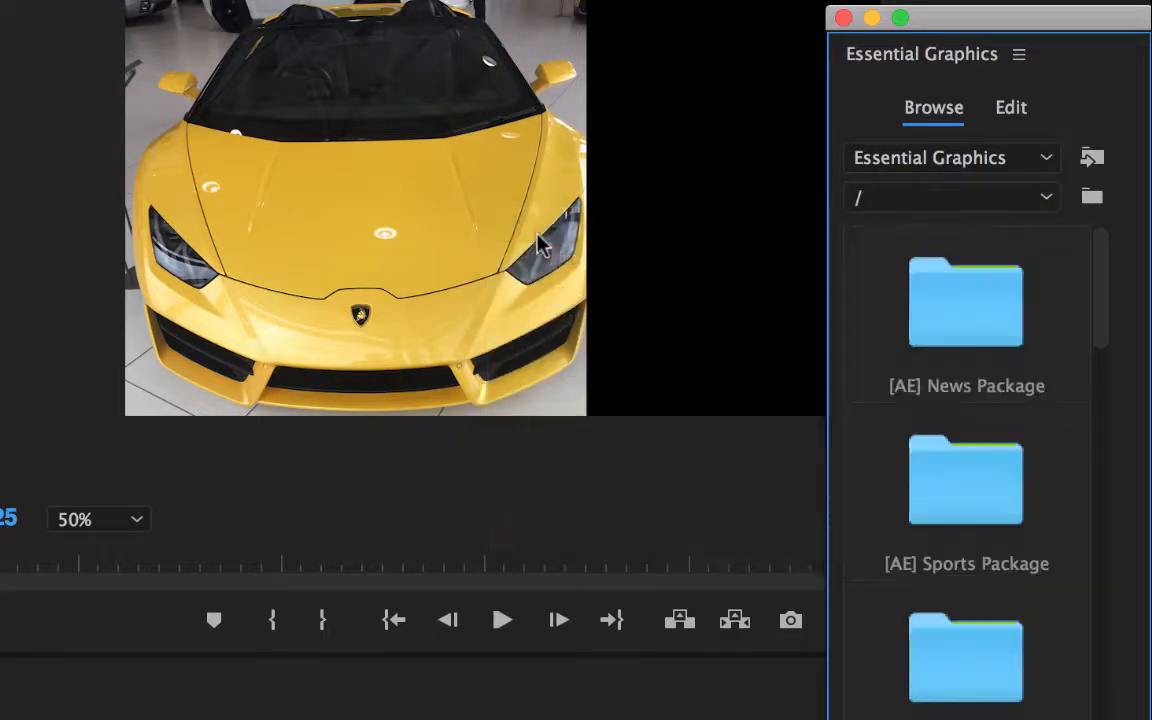
Examine the templates in the [AE] News Package and [AE] Sports Package folders, returning to the root folder.
{"action": "double_click", "coordinate": [985, 350]}
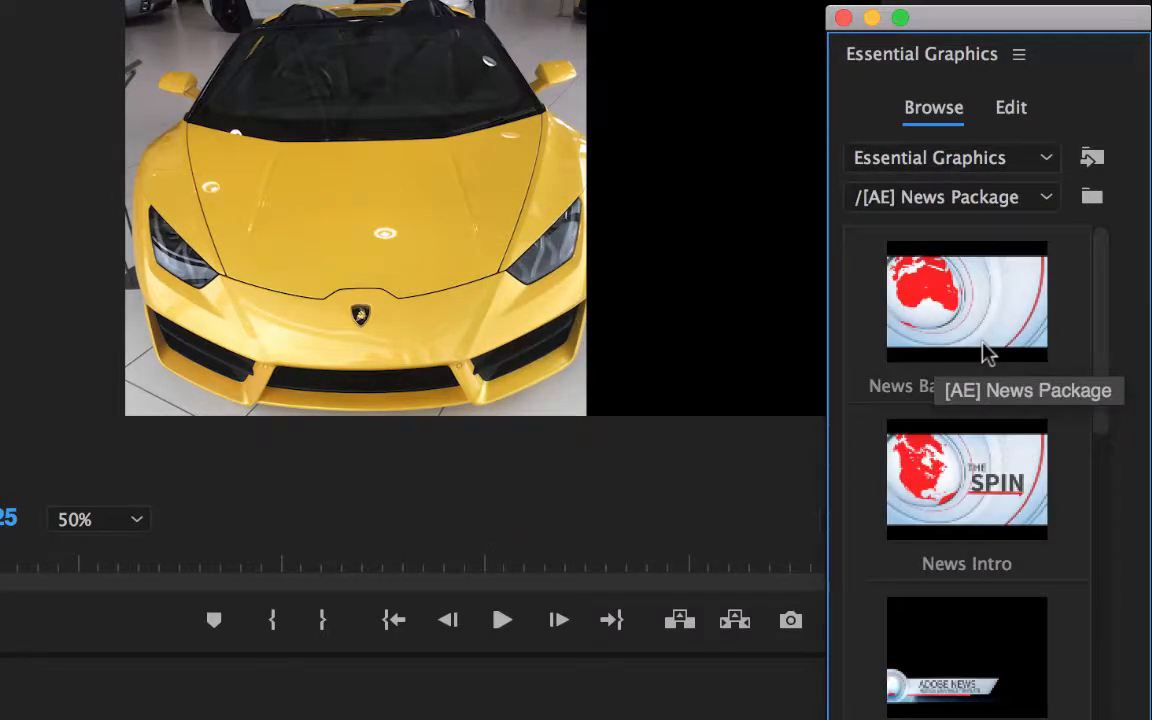
{"action": "scroll", "coordinate": [1016, 465], "scroll_direction": "down", "scroll_amount": 10}
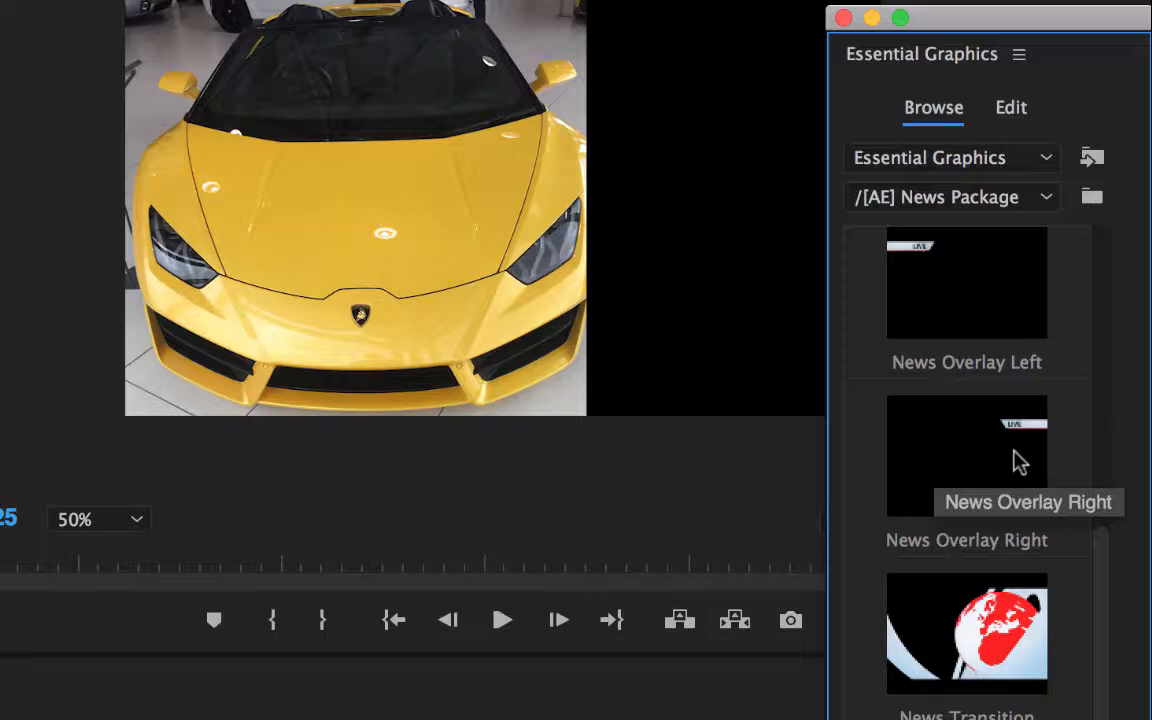
{"action": "scroll", "coordinate": [1018, 462], "scroll_direction": "up", "scroll_amount": 10}
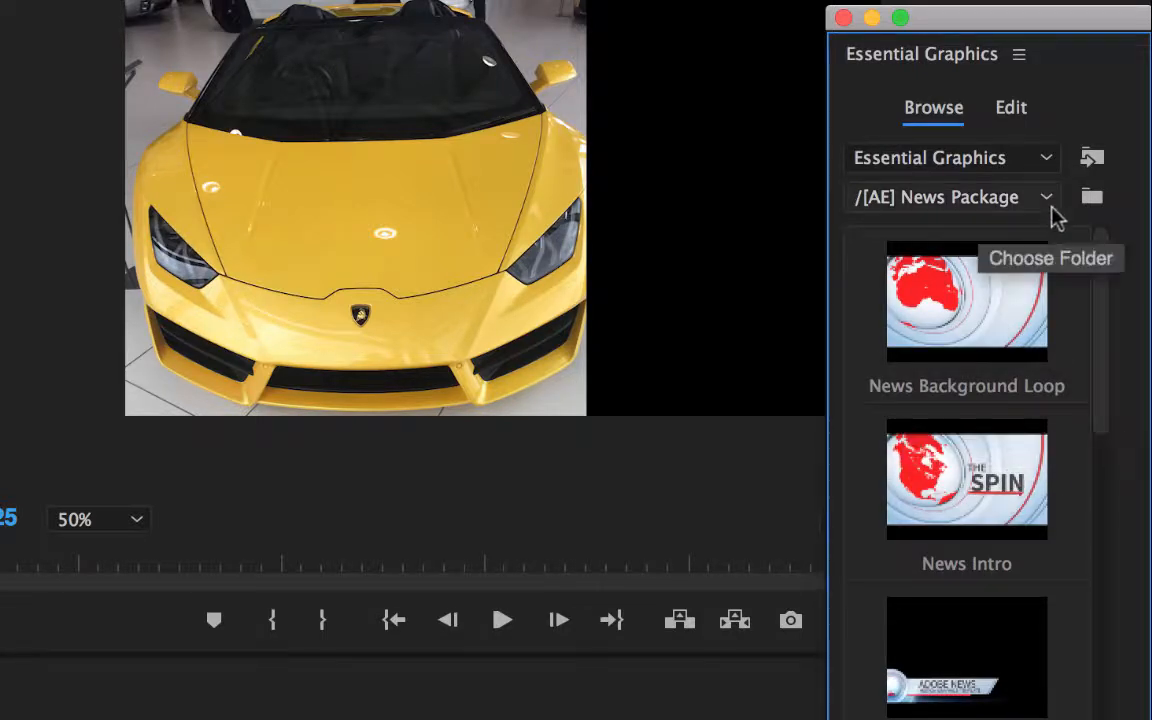
{"action": "left_click", "coordinate": [1055, 207]}
{"action": "left_click", "coordinate": [558, 232]}
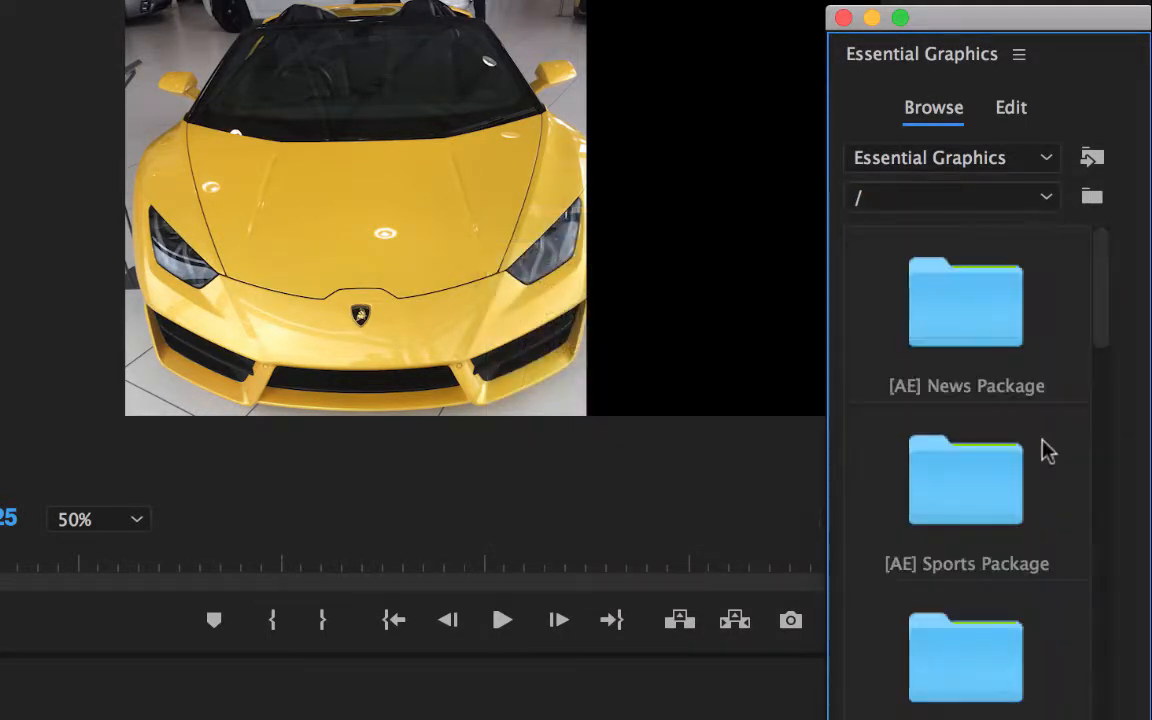
{"action": "double_click", "coordinate": [977, 470]}
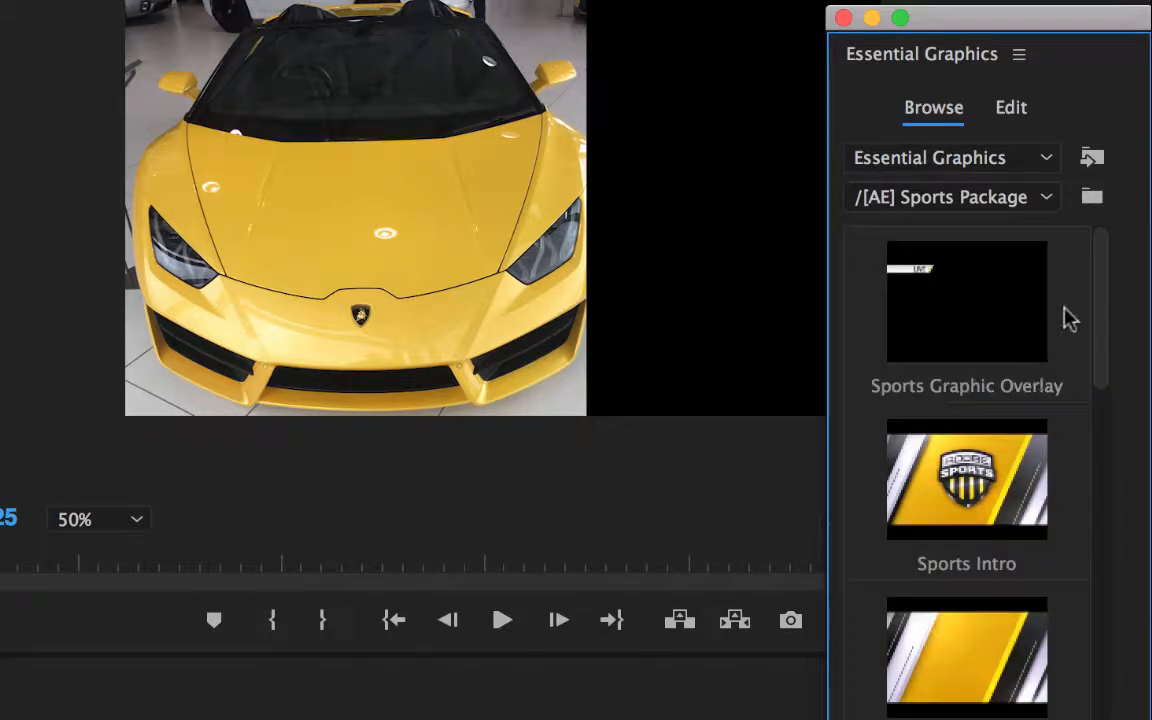
{"action": "left_click_drag", "start_coordinate": [1100, 304], "coordinate": [1112, 252]}
{"action": "left_click", "coordinate": [1040, 200]}
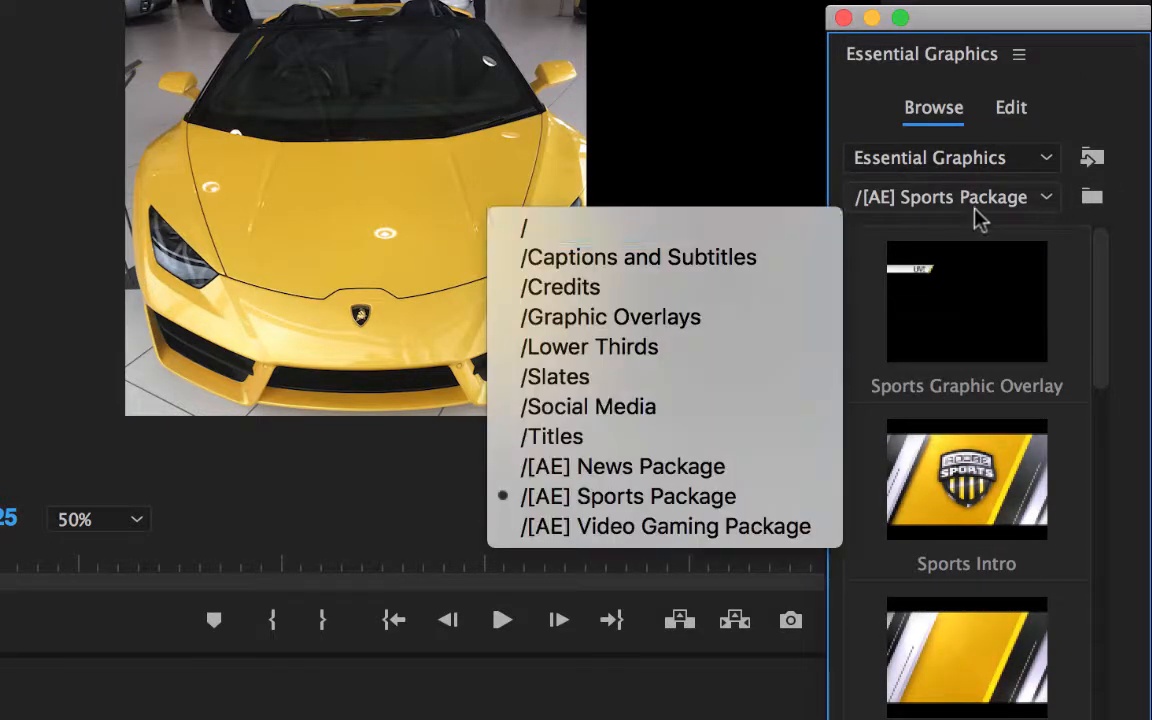
{"action": "left_click", "coordinate": [697, 232]}
From the Captions and Subtitles folder, place the Modern Broadcast Caption template on track V4, directly above the yellow car photo.
{"action": "left_click_drag", "start_coordinate": [1098, 275], "coordinate": [1108, 480]}
{"action": "double_click", "coordinate": [1005, 450]}
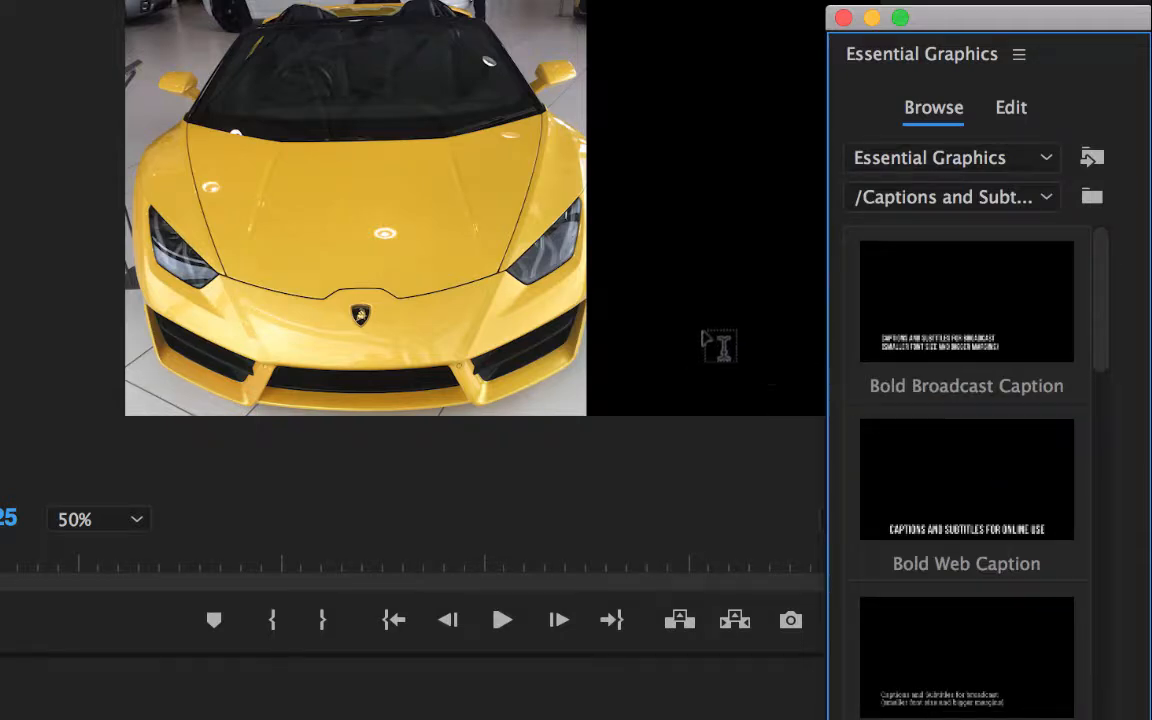
{"action": "left_click_drag", "start_coordinate": [1100, 360], "coordinate": [1113, 584]}
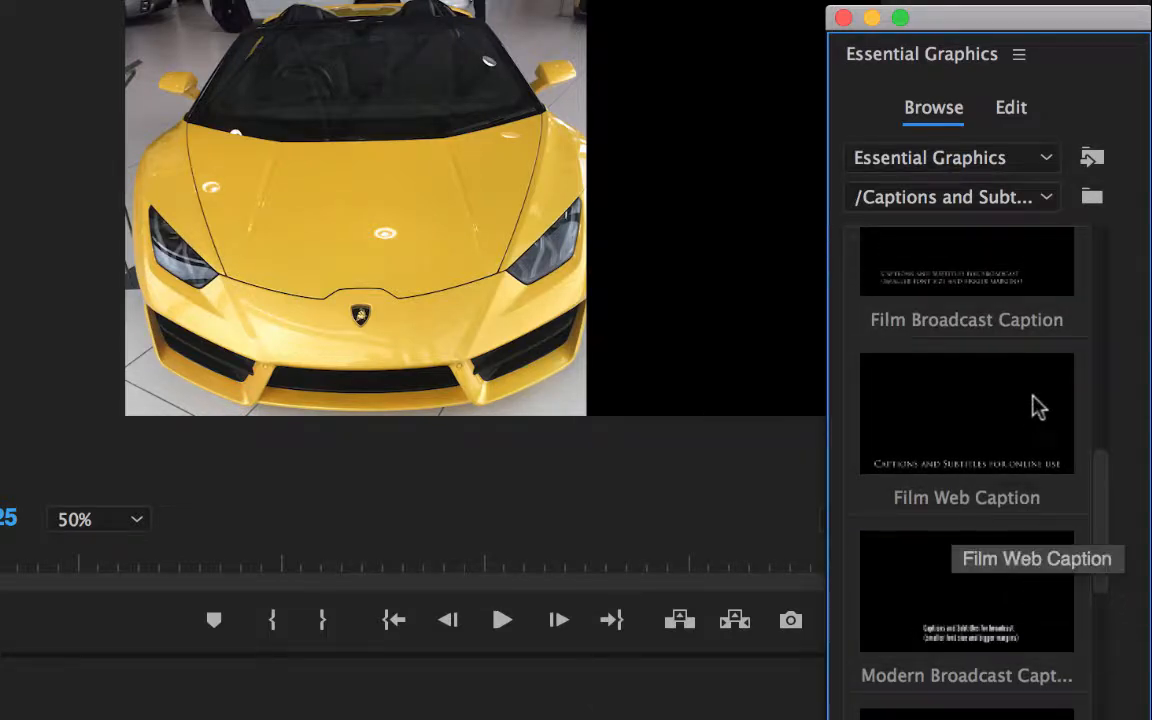
{"action": "left_click_drag", "start_coordinate": [1010, 590], "coordinate": [713, 275]}
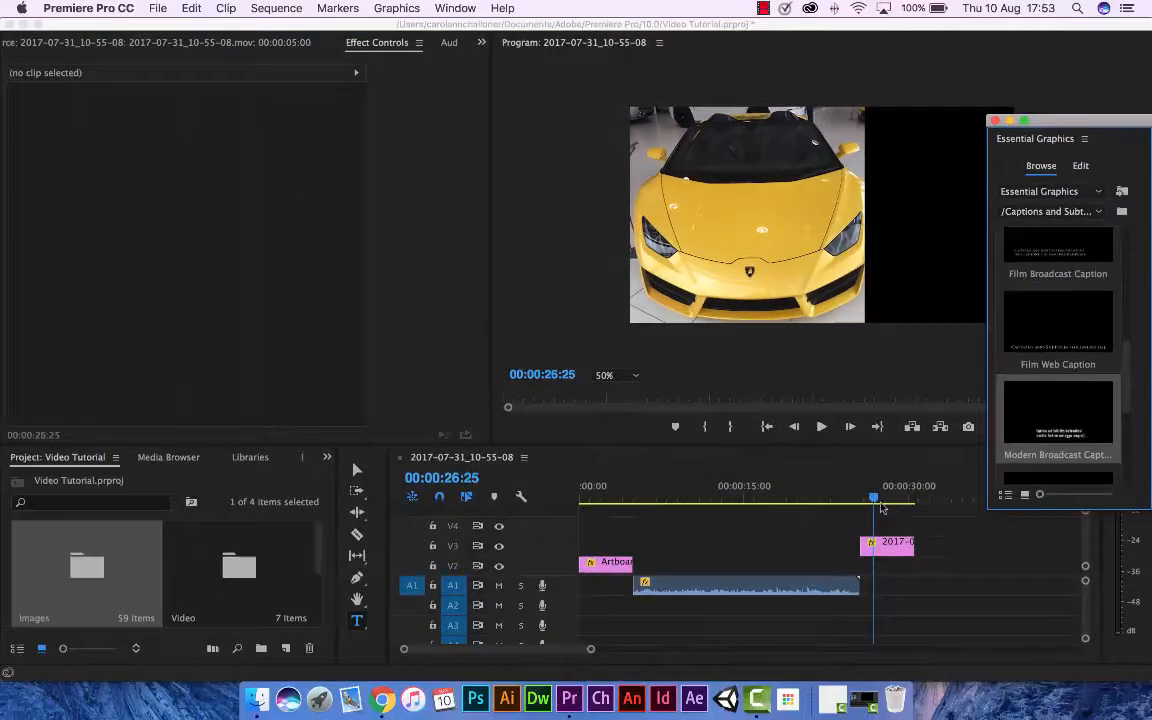
{"action": "left_click_drag", "start_coordinate": [881, 508], "coordinate": [872, 535]}
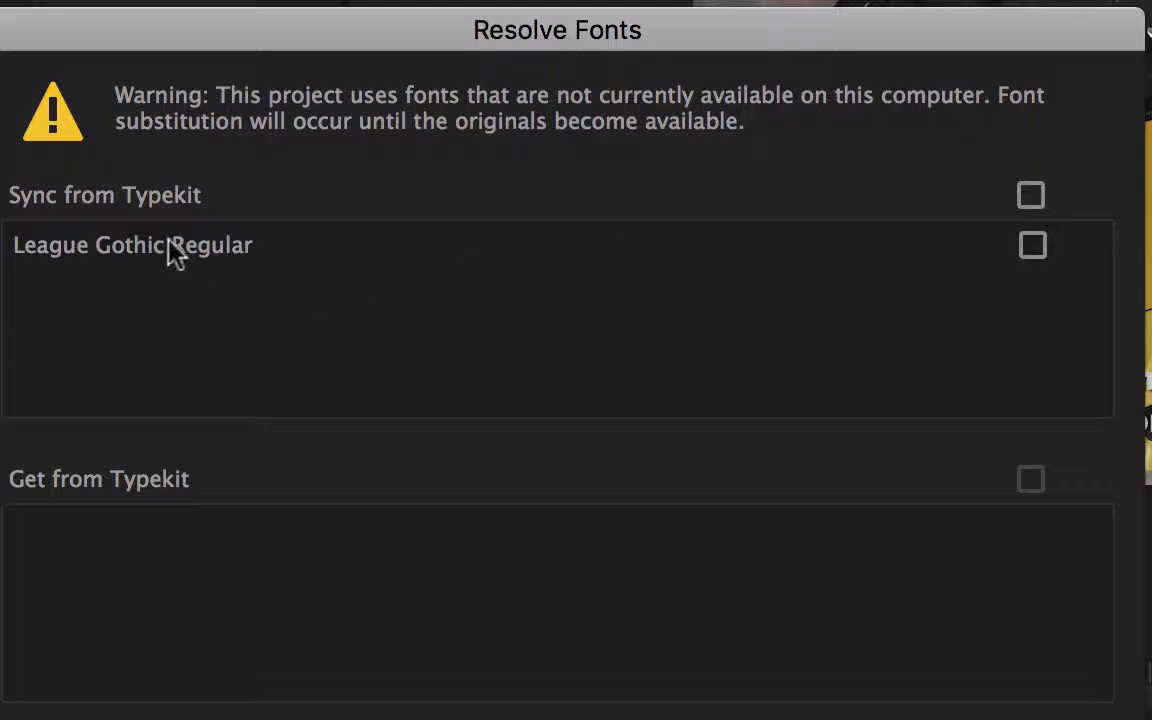
Sync the missing League Gothic Regular font from Typekit and acknowledge the sync warning.
{"action": "left_click", "coordinate": [1033, 246]}
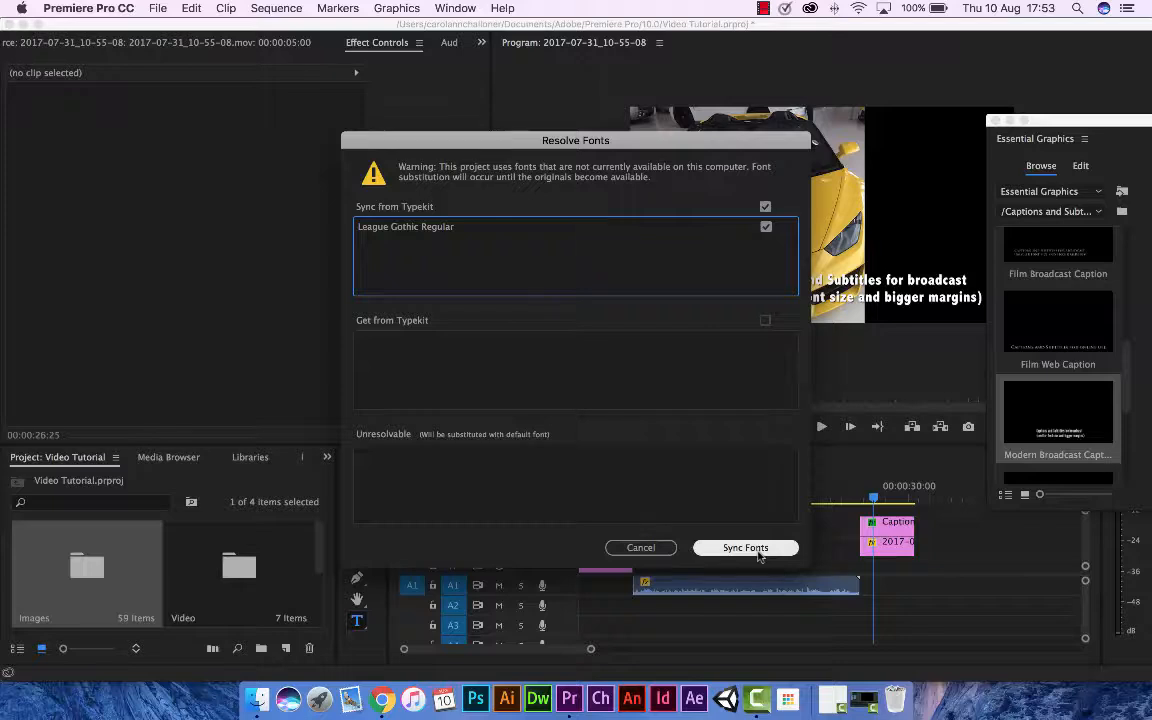
{"action": "left_click", "coordinate": [750, 548]}
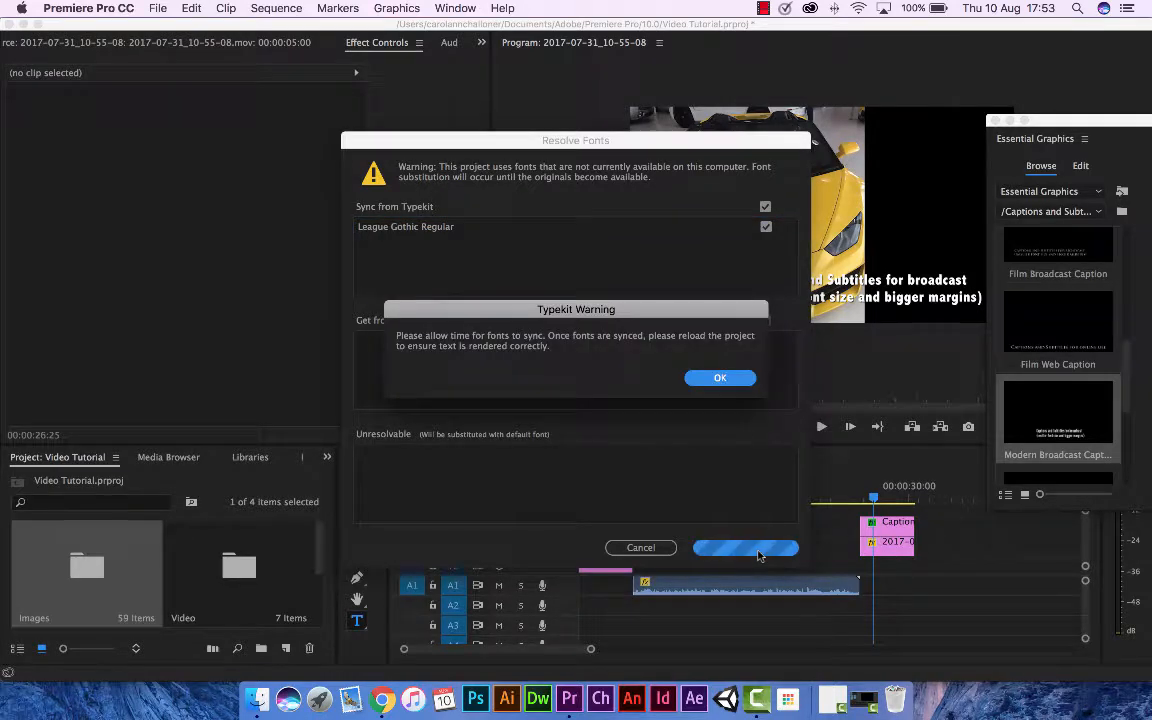
{"action": "left_click", "coordinate": [718, 379]}
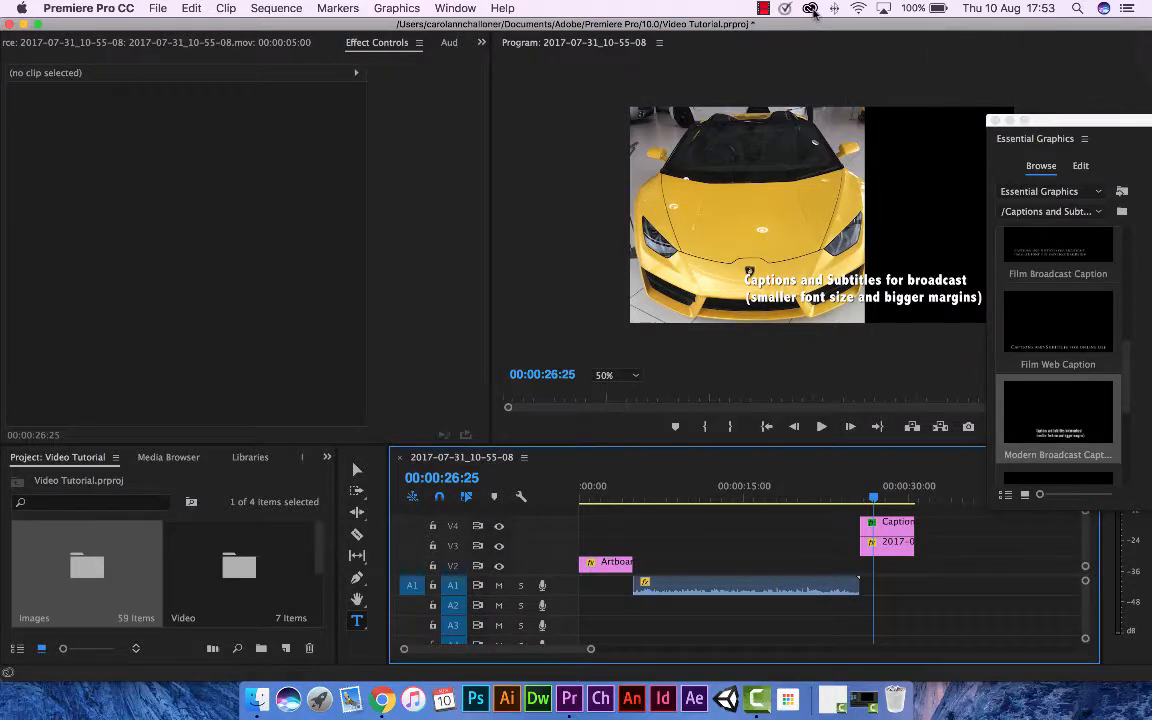
Open the Typekit font library in the browser from the font assets in the Creative Cloud desktop app.
{"action": "left_click", "coordinate": [810, 8]}
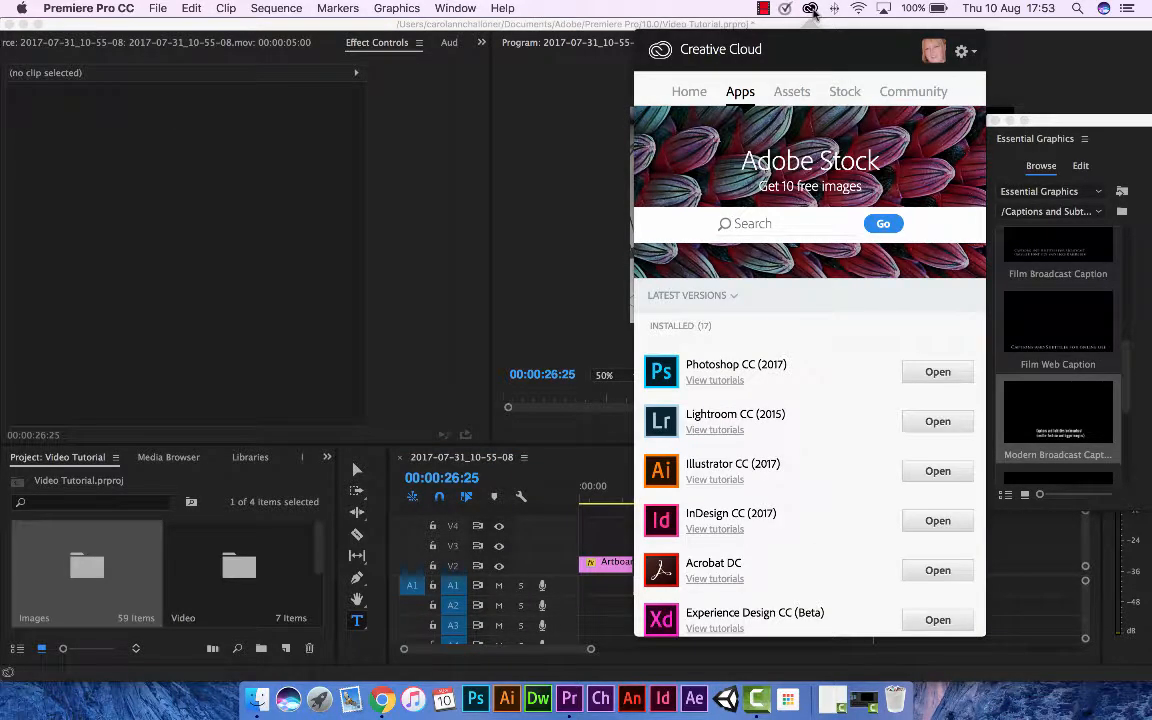
{"action": "left_click", "coordinate": [802, 96]}
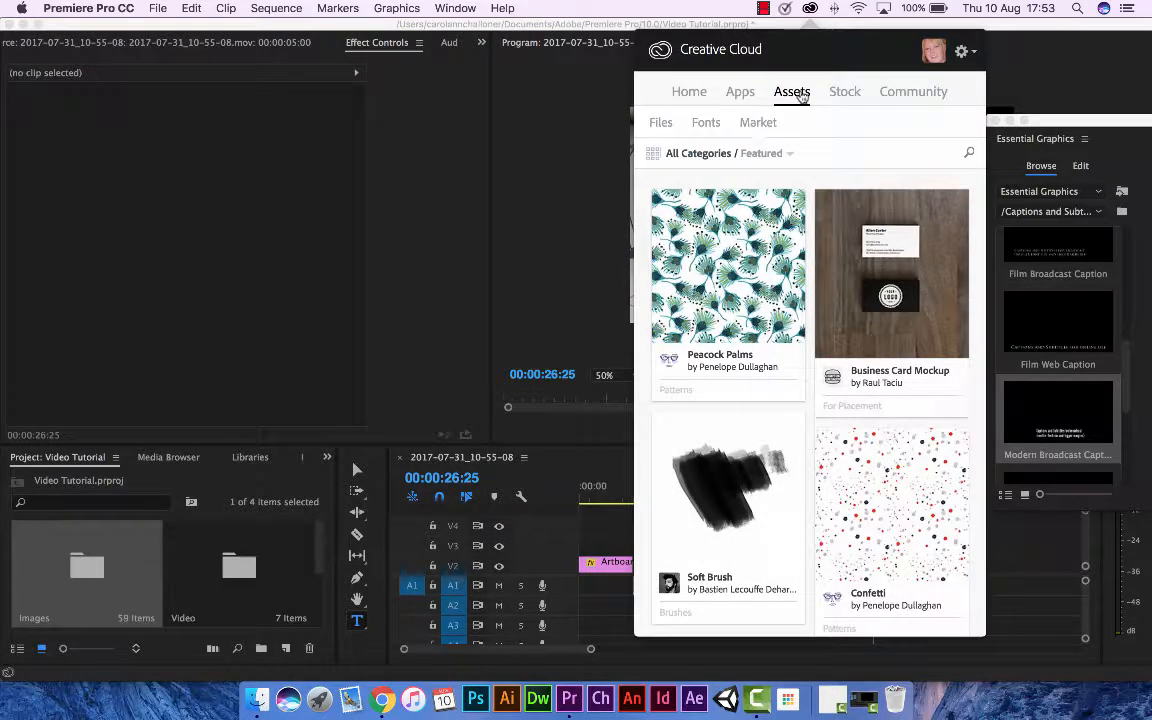
{"action": "left_click", "coordinate": [708, 122]}
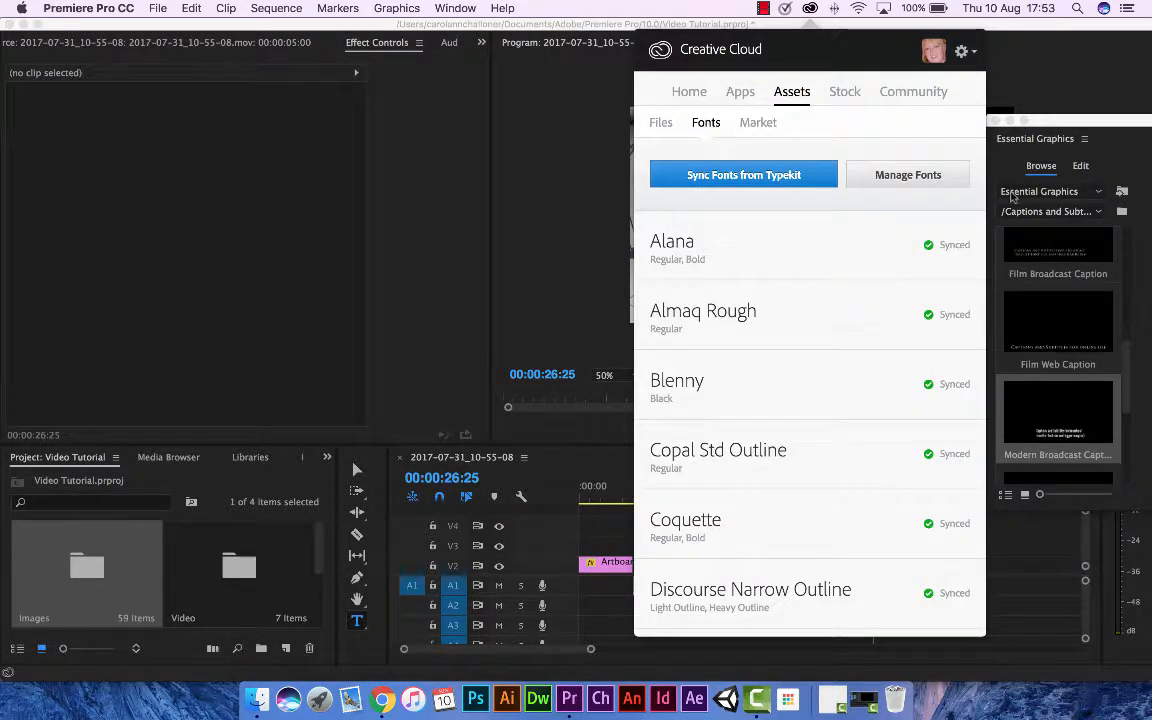
{"action": "left_click", "coordinate": [768, 176]}
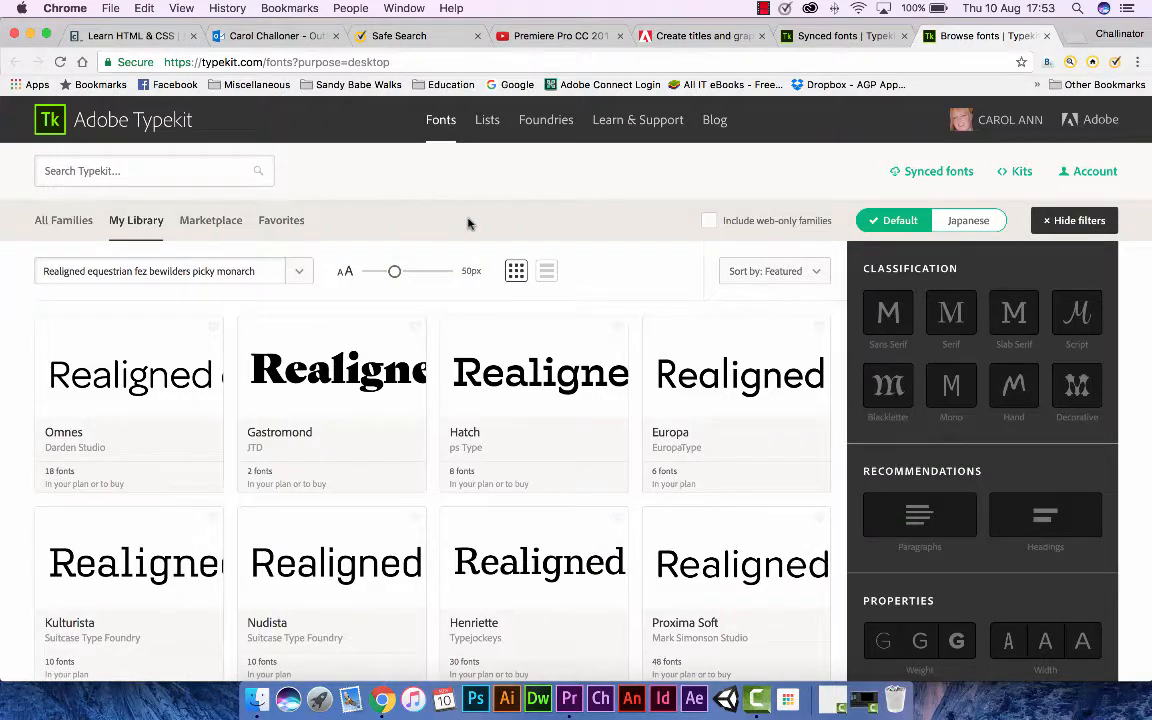
Browse the Typekit font families and open the Relation family from BV Fonts.
{"action": "scroll", "coordinate": [468, 223], "scroll_direction": "down", "scroll_amount": 2}
{"action": "scroll", "coordinate": [270, 375], "scroll_direction": "down", "scroll_amount": 5}
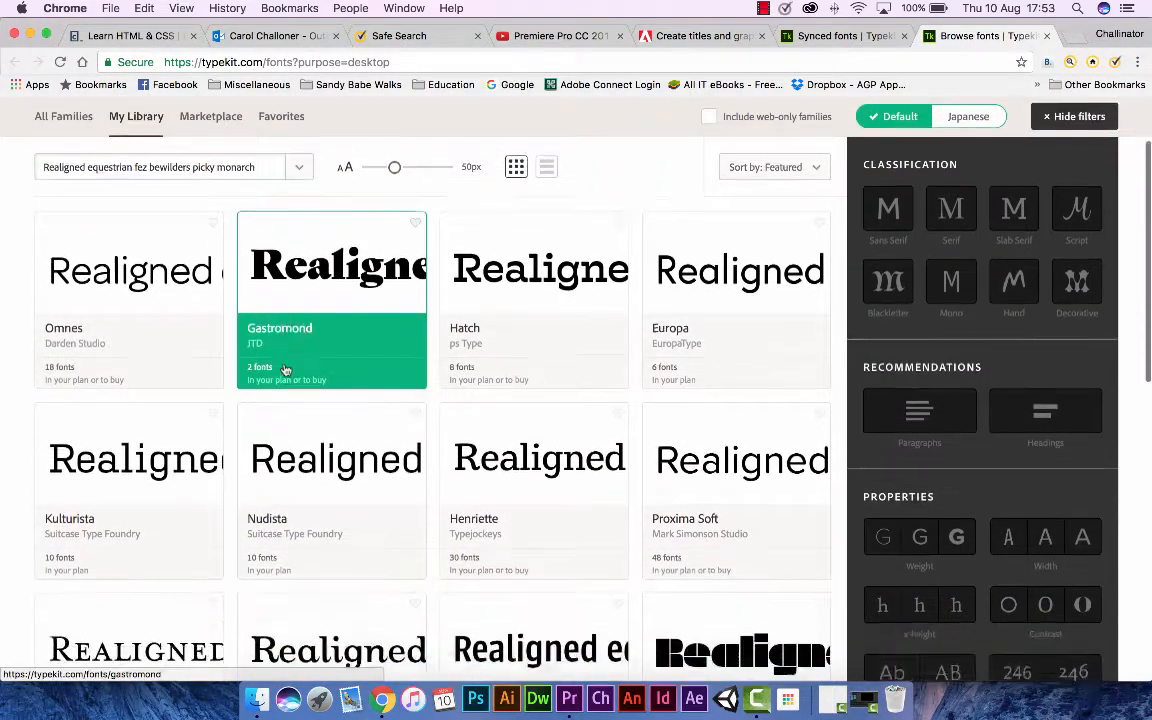
{"action": "scroll", "coordinate": [286, 370], "scroll_direction": "down", "scroll_amount": 4}
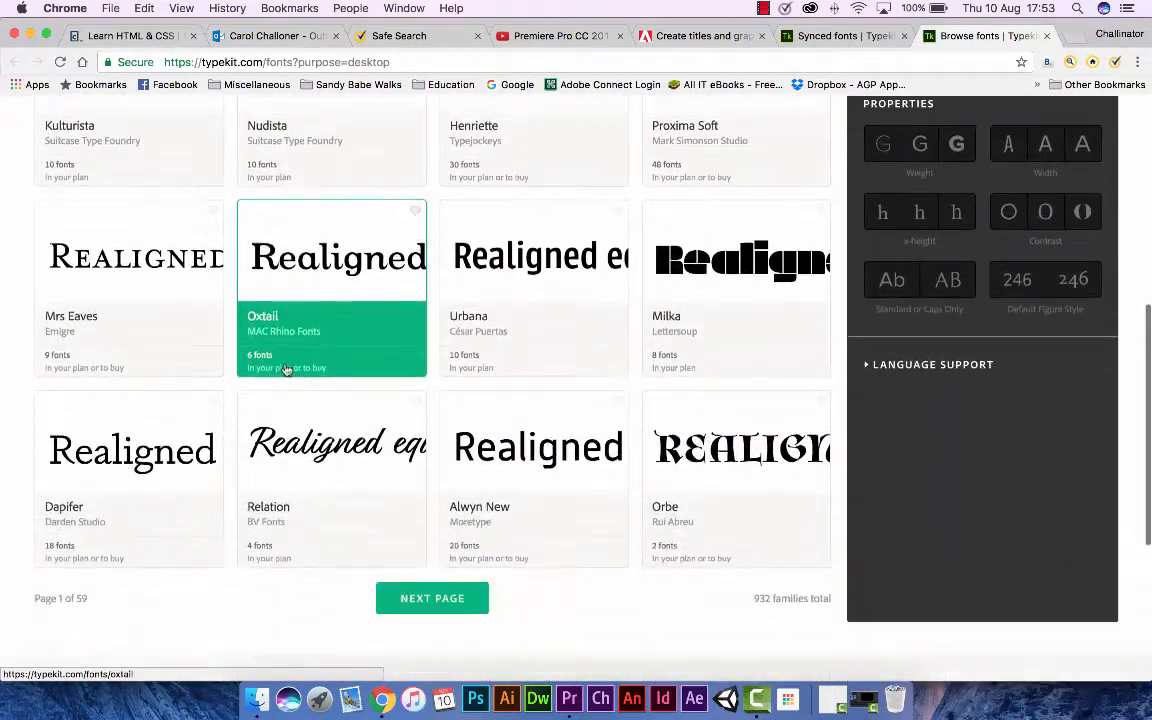
{"action": "left_click", "coordinate": [311, 354]}
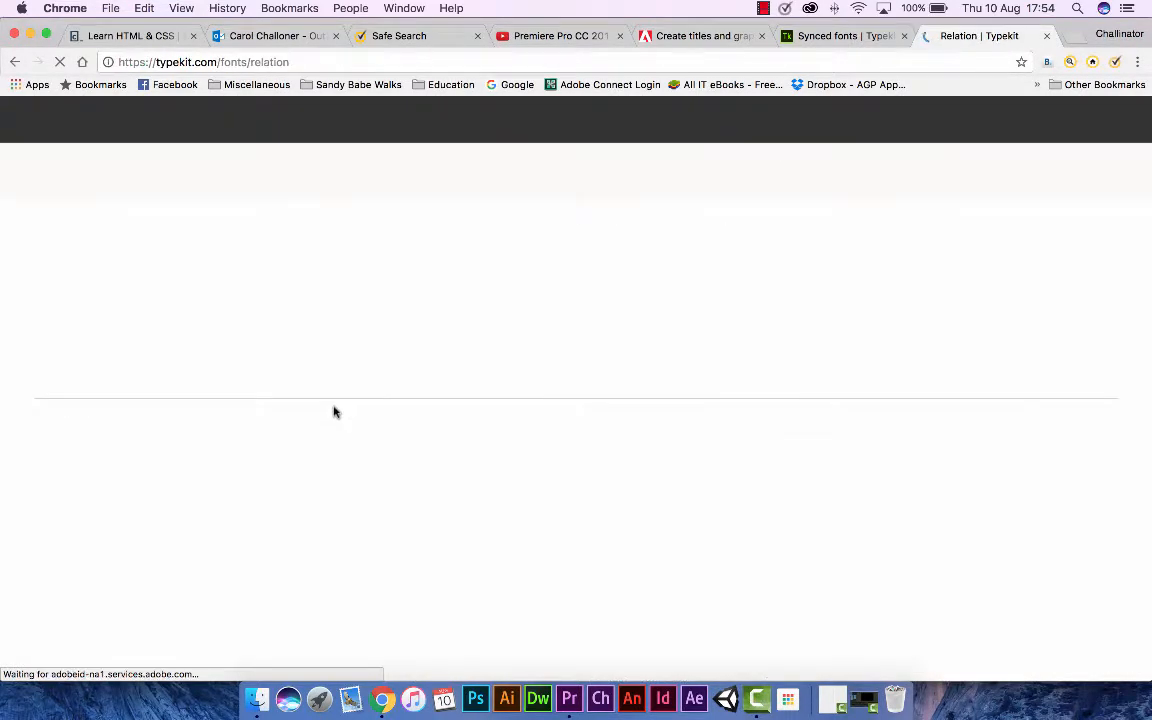
Examine the Relation family's font styles, details, licensing availability and foundry information.
{"action": "scroll", "coordinate": [293, 419], "scroll_direction": "down", "scroll_amount": 4}
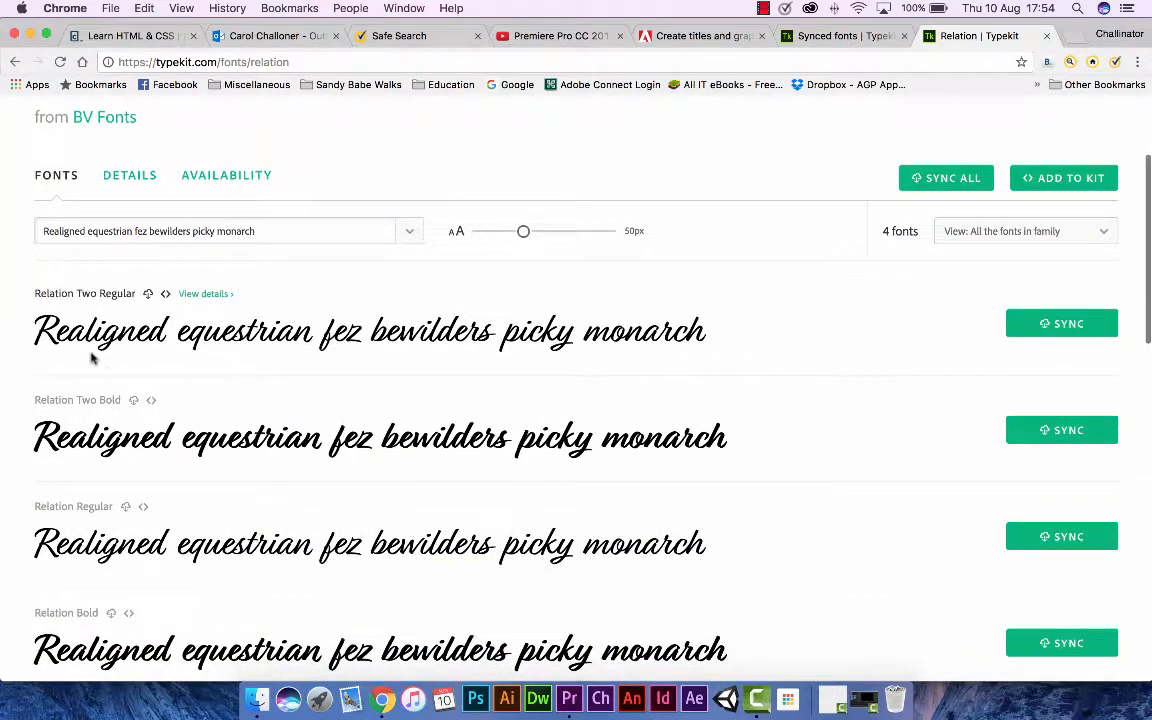
{"action": "scroll", "coordinate": [115, 338], "scroll_direction": "down", "scroll_amount": 3}
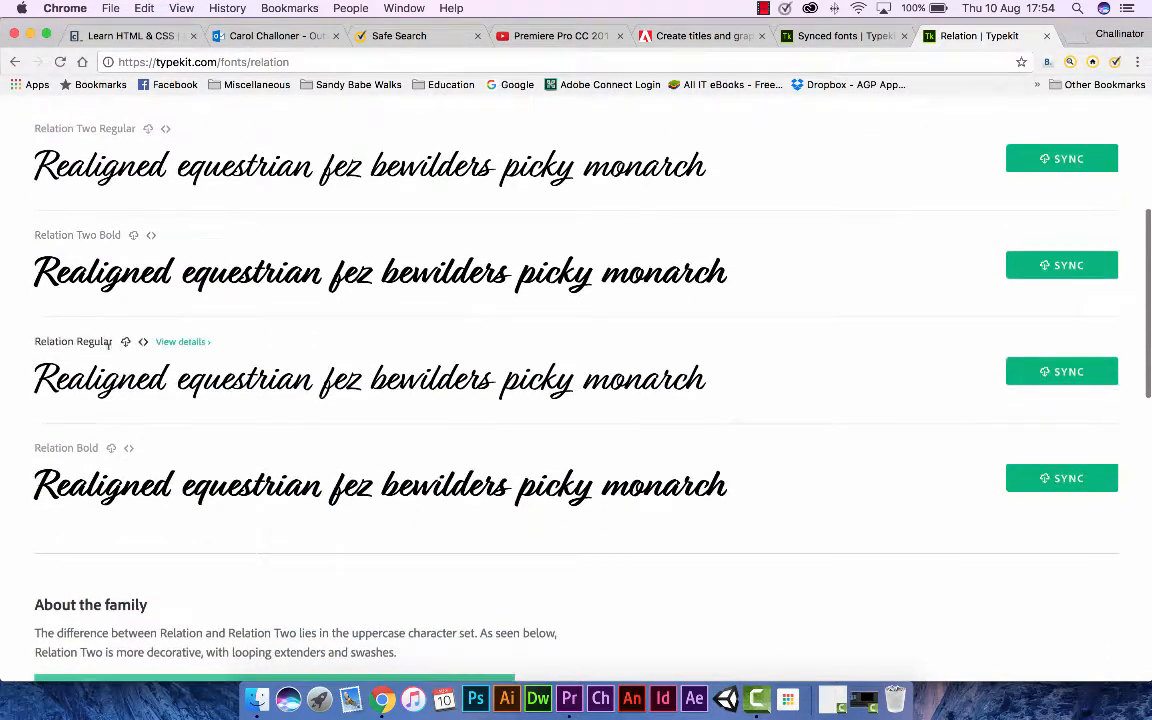
{"action": "scroll", "coordinate": [380, 460], "scroll_direction": "up", "scroll_amount": 4}
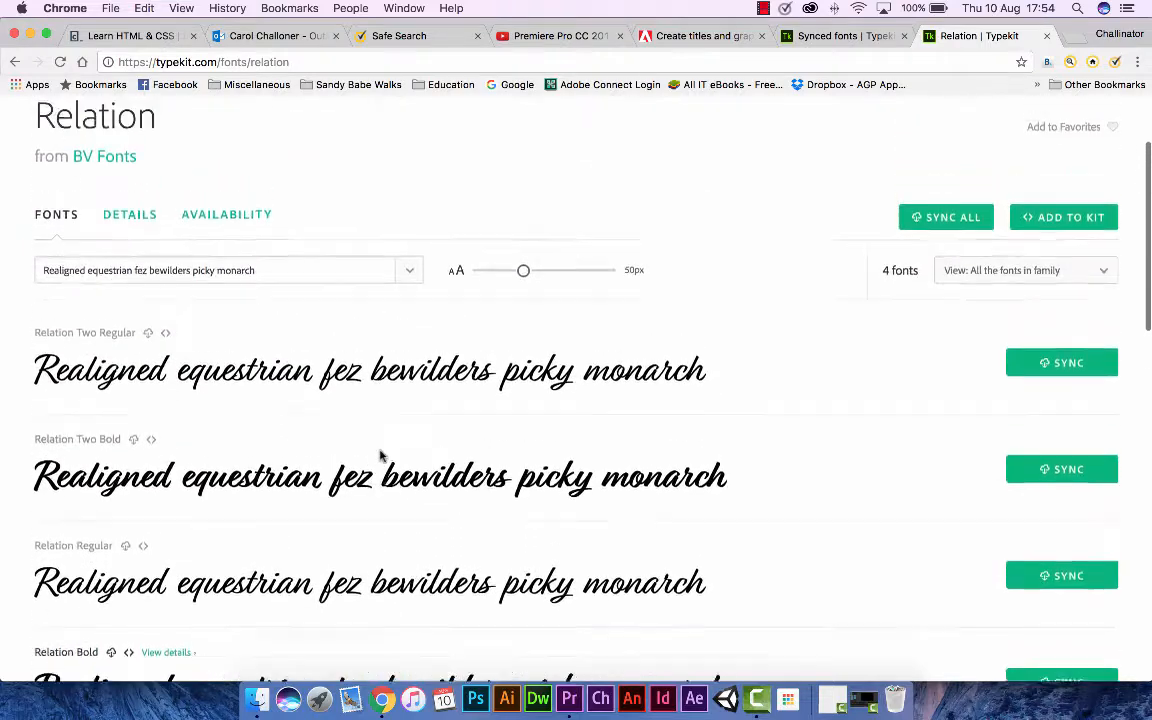
{"action": "scroll", "coordinate": [382, 456], "scroll_direction": "up", "scroll_amount": 1}
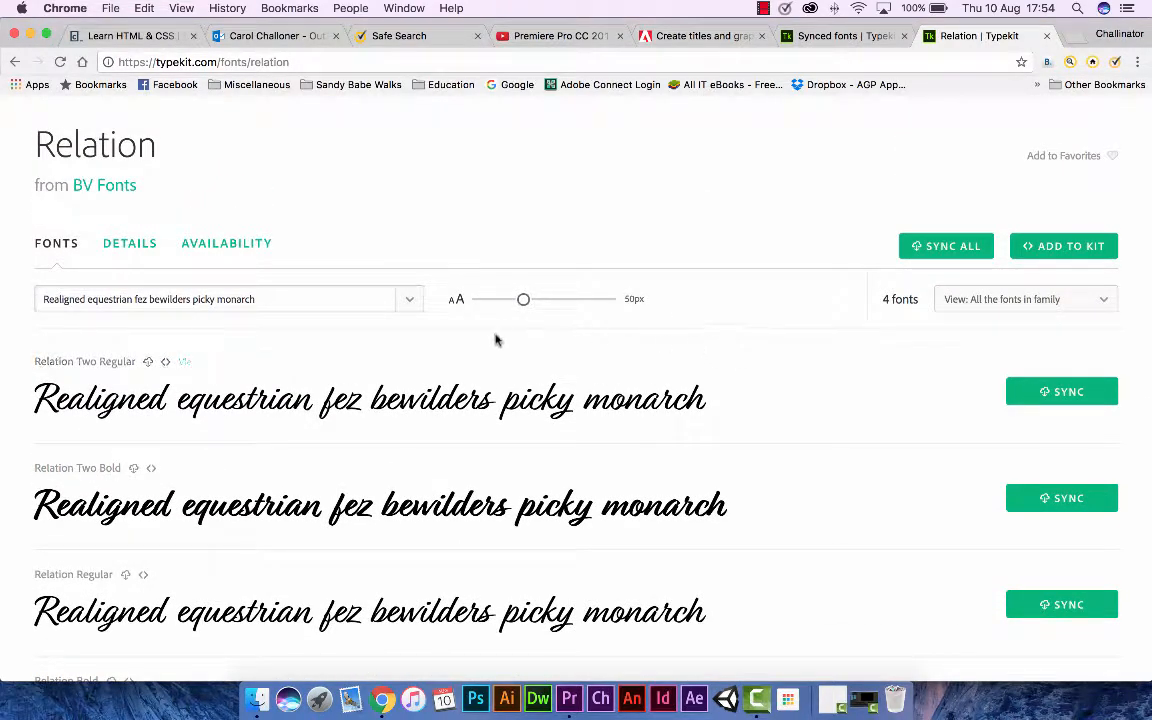
{"action": "scroll", "coordinate": [550, 324], "scroll_direction": "down", "scroll_amount": 1}
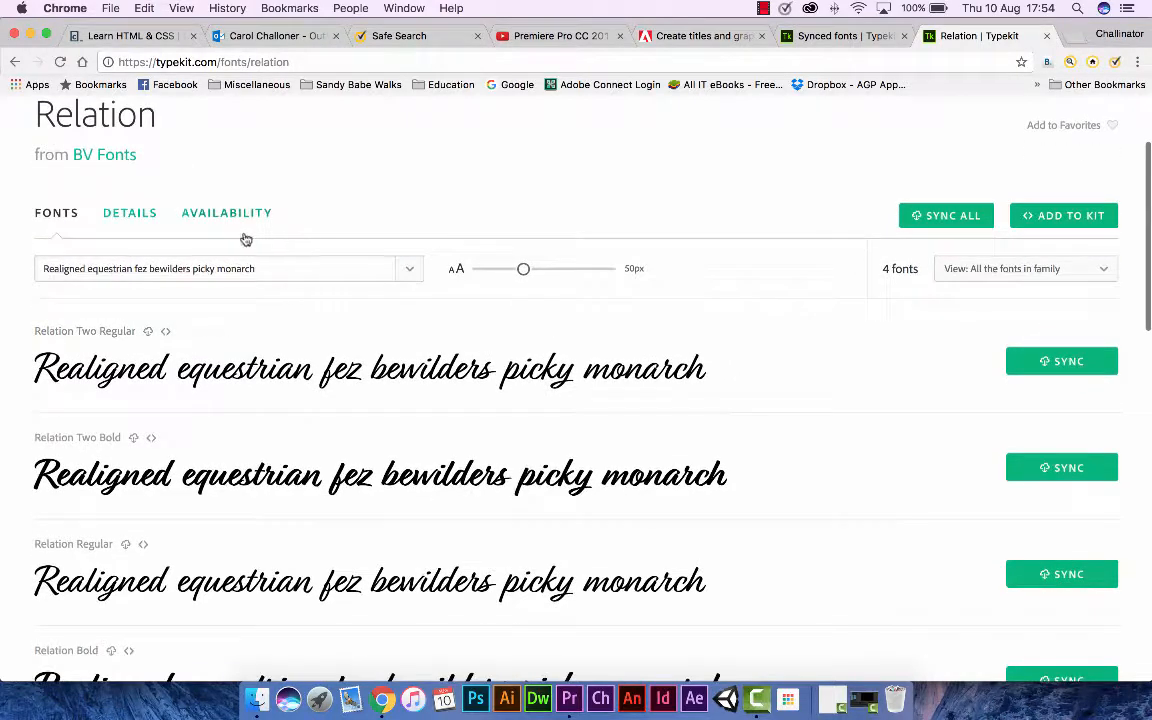
{"action": "left_click", "coordinate": [119, 221]}
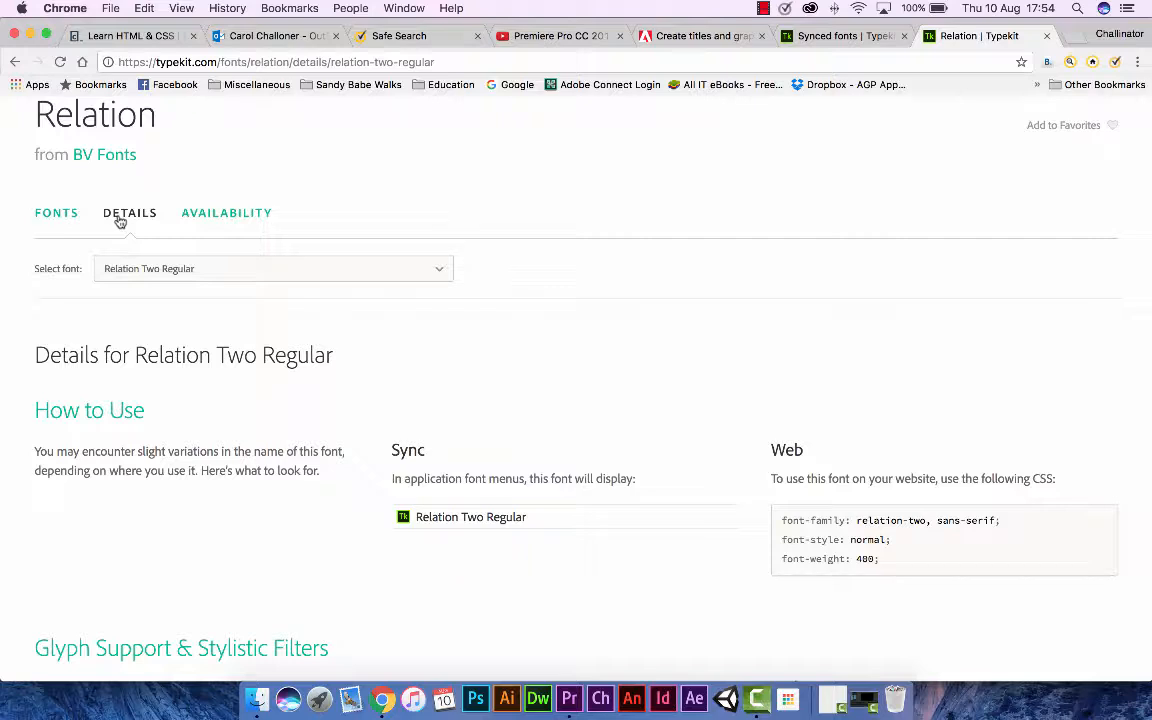
{"action": "left_click", "coordinate": [205, 215]}
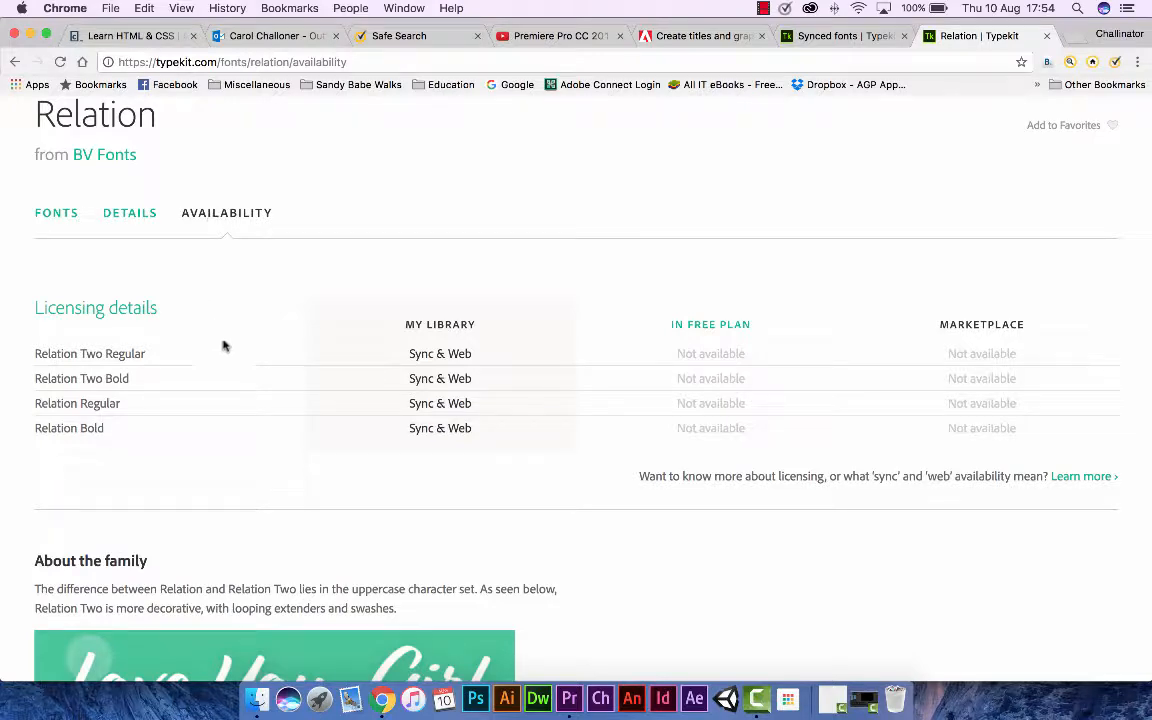
{"action": "left_click", "coordinate": [66, 215]}
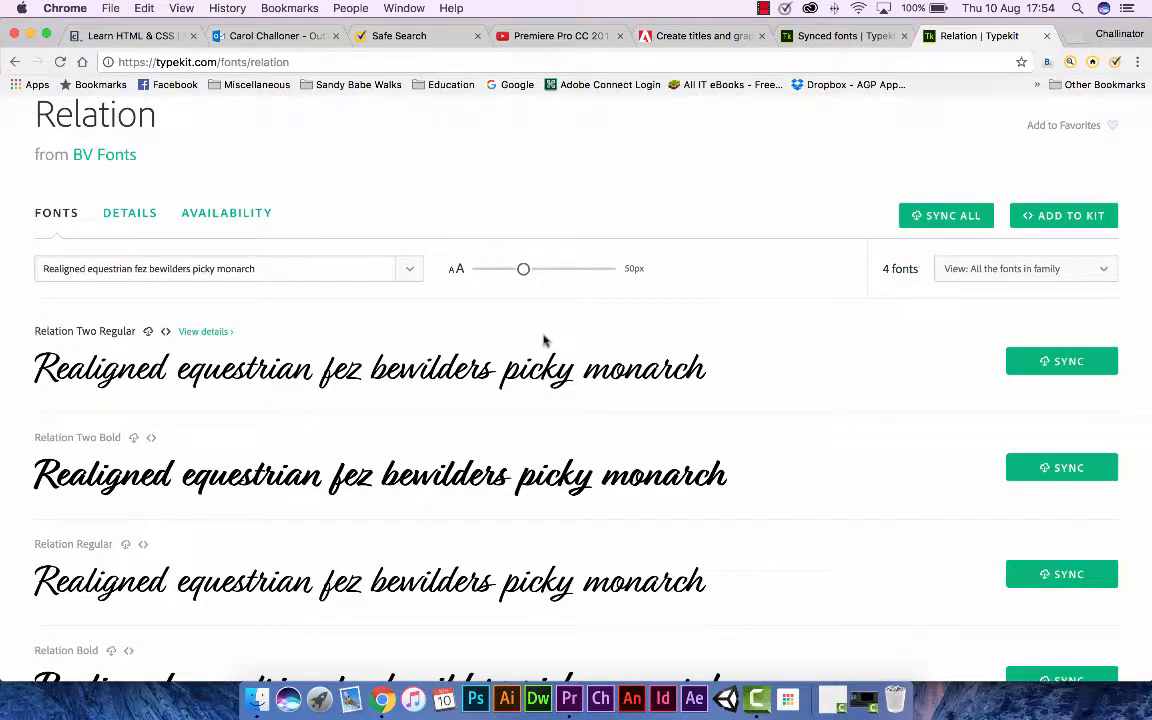
{"action": "scroll", "coordinate": [862, 393], "scroll_direction": "down", "scroll_amount": 10}
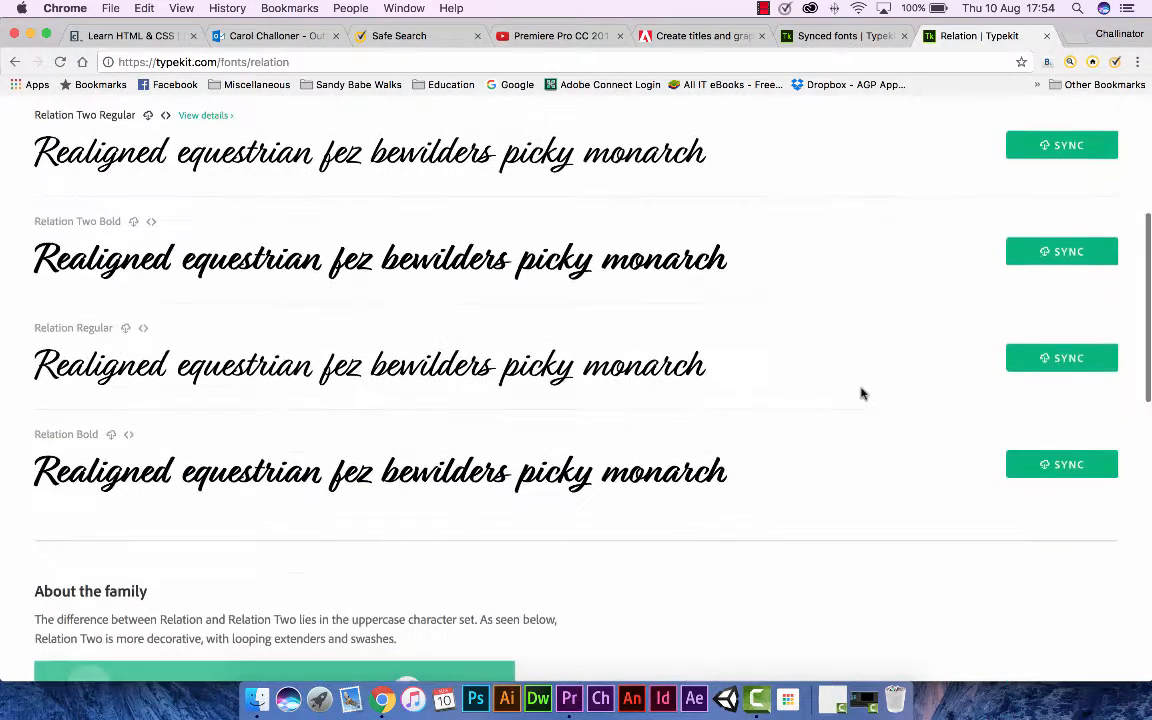
{"action": "scroll", "coordinate": [862, 393], "scroll_direction": "down", "scroll_amount": 10}
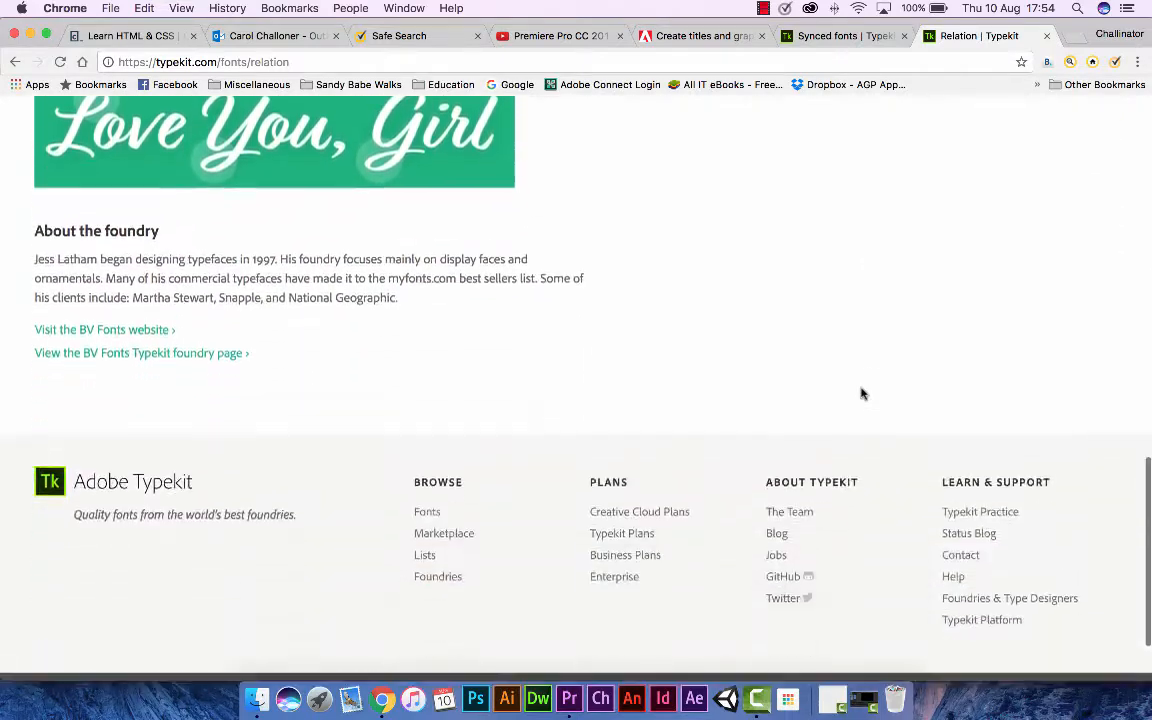
Preview the Relation fonts with the custom sample text "Hello World!" and compare the styles.
{"action": "left_click", "coordinate": [412, 405]}
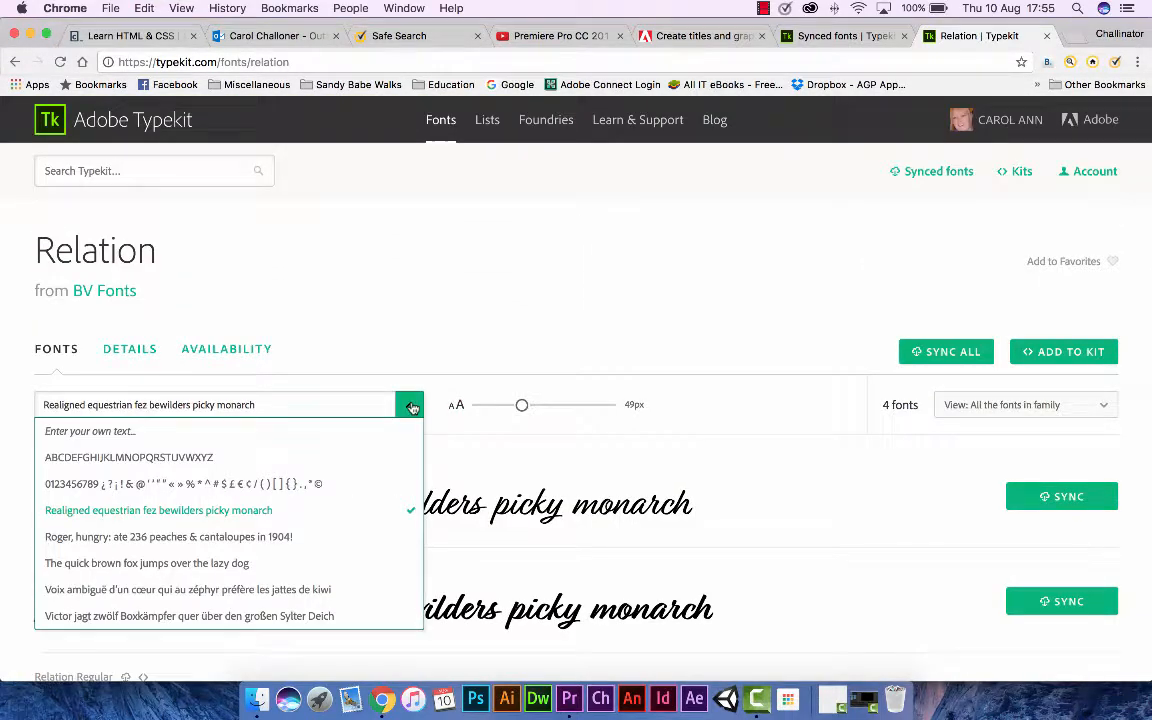
{"action": "left_click", "coordinate": [167, 432]}
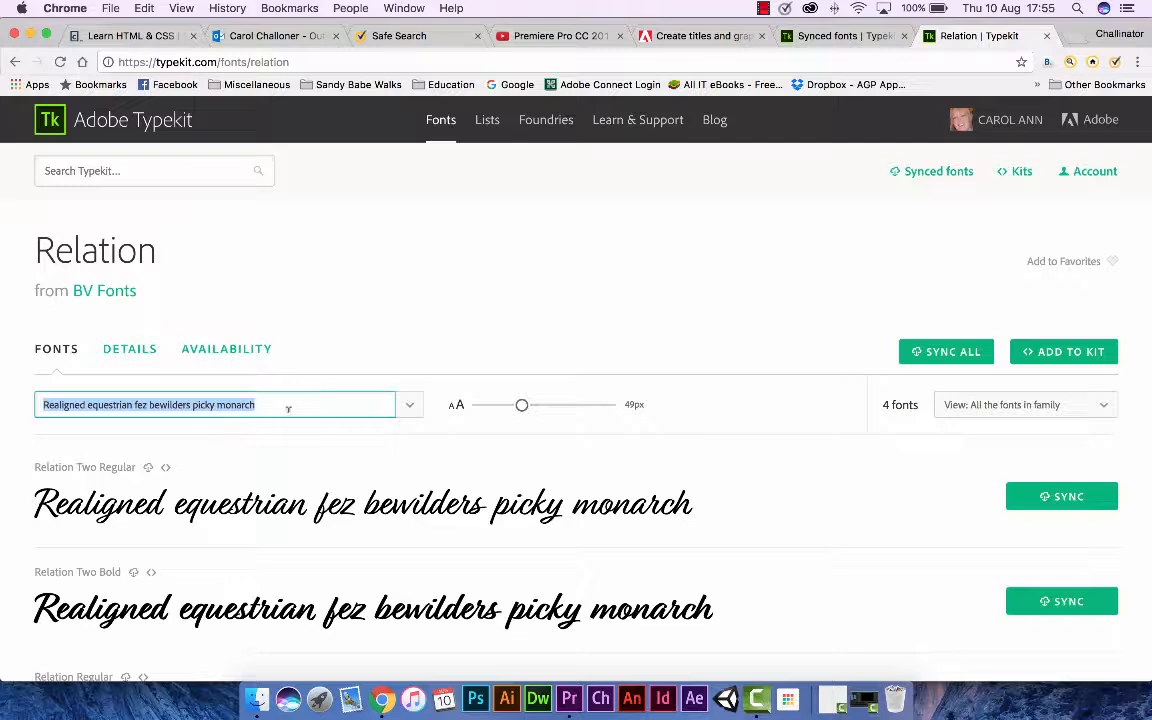
{"action": "type", "text": "Hello"}
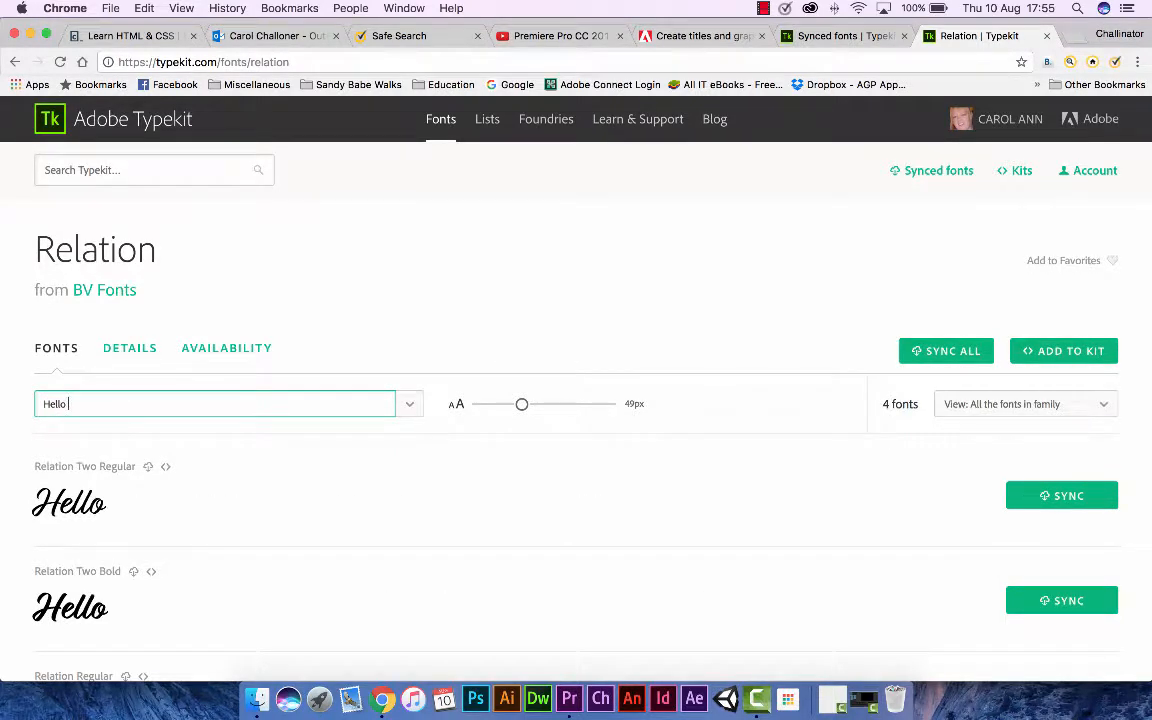
{"action": "type", "text": " World!"}
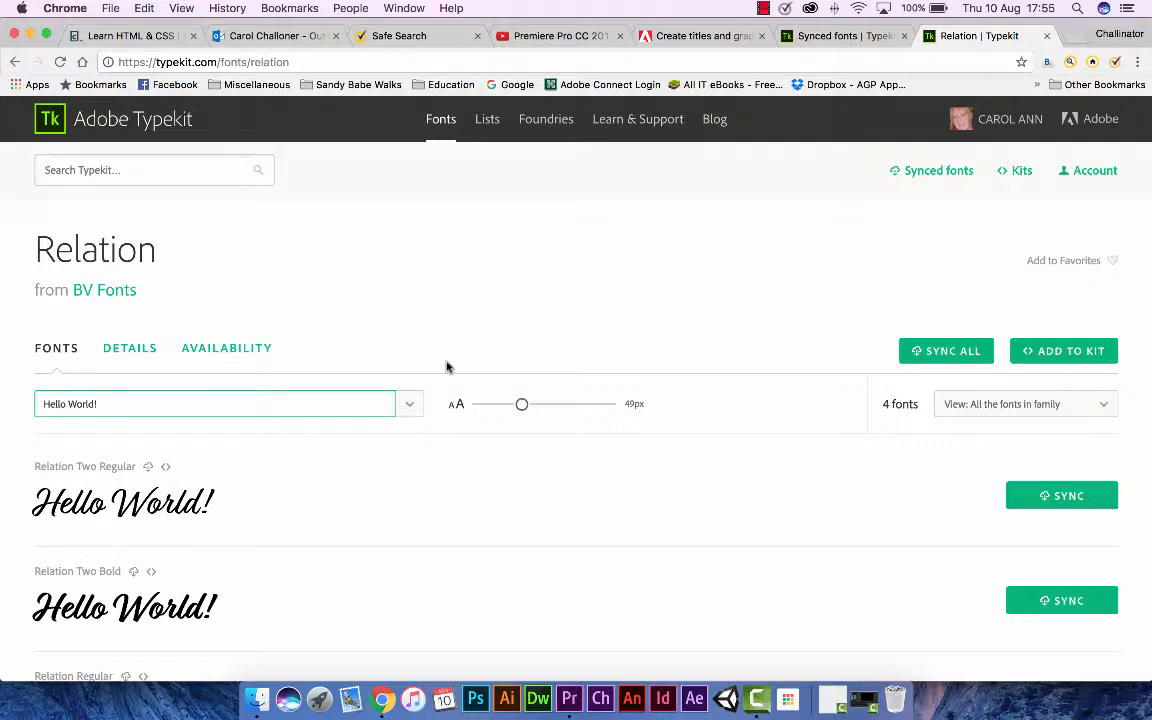
{"action": "scroll", "coordinate": [397, 350], "scroll_direction": "down", "scroll_amount": 5}
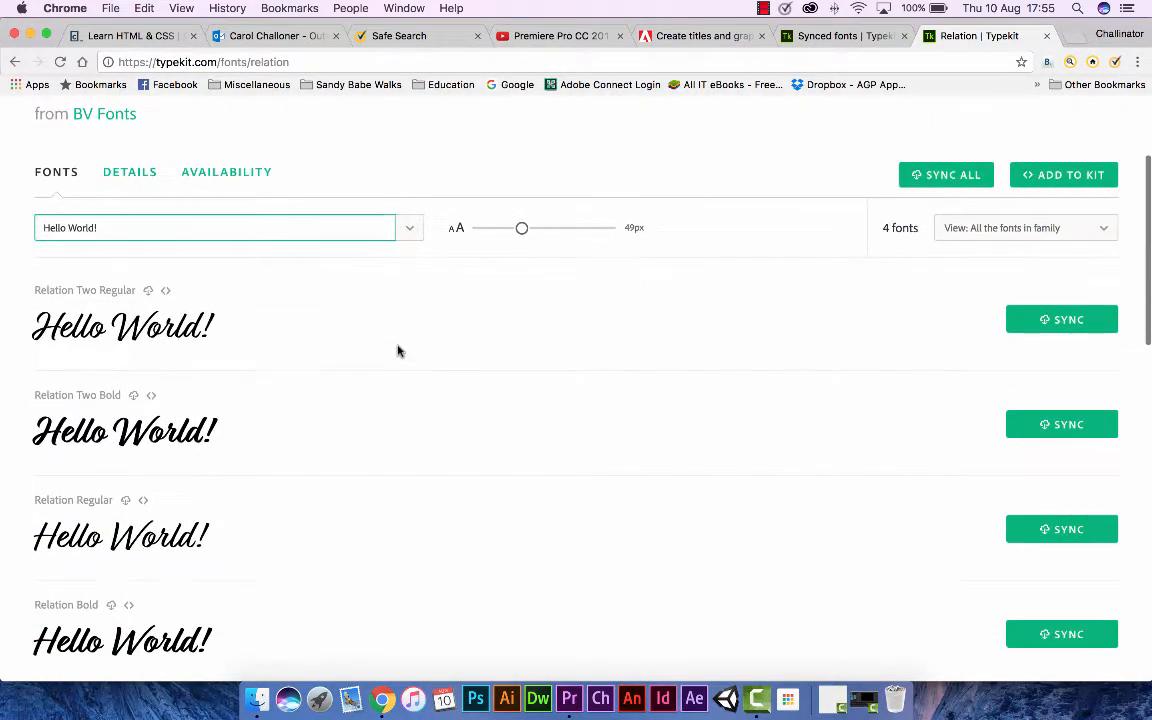
{"action": "scroll", "coordinate": [397, 350], "scroll_direction": "down", "scroll_amount": 4}
{"action": "scroll", "coordinate": [397, 350], "scroll_direction": "up", "scroll_amount": 6}
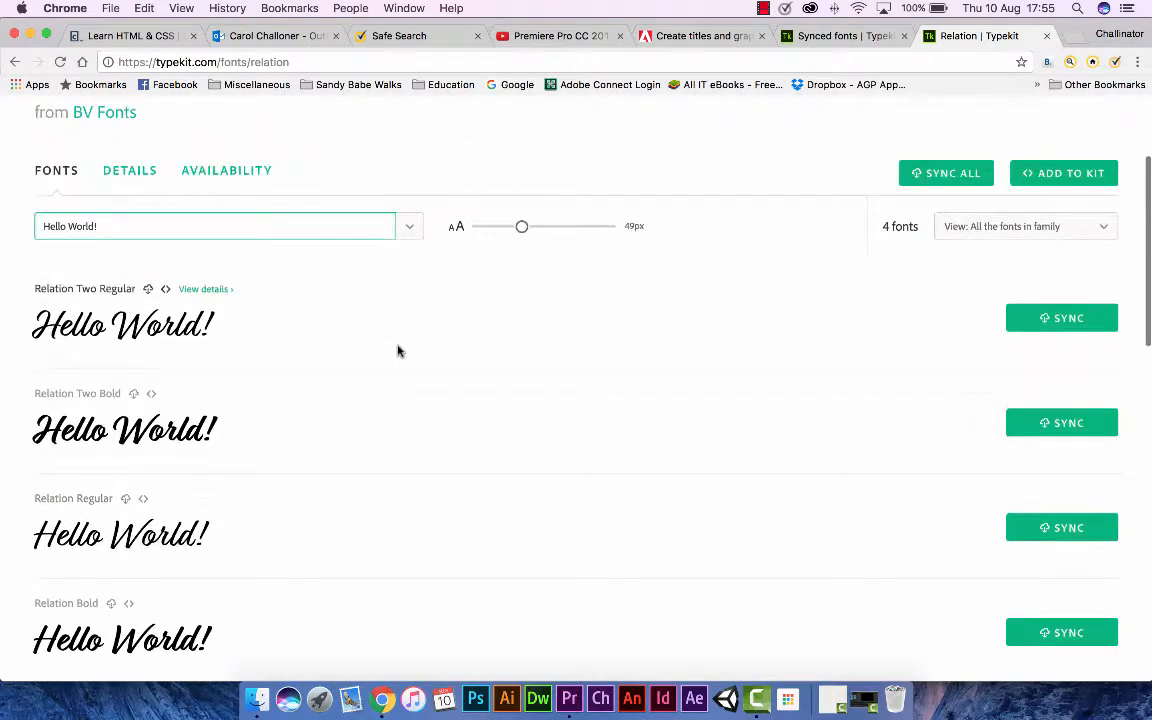
{"action": "scroll", "coordinate": [397, 350], "scroll_direction": "down", "scroll_amount": 2}
{"action": "scroll", "coordinate": [398, 350], "scroll_direction": "up", "scroll_amount": 1}
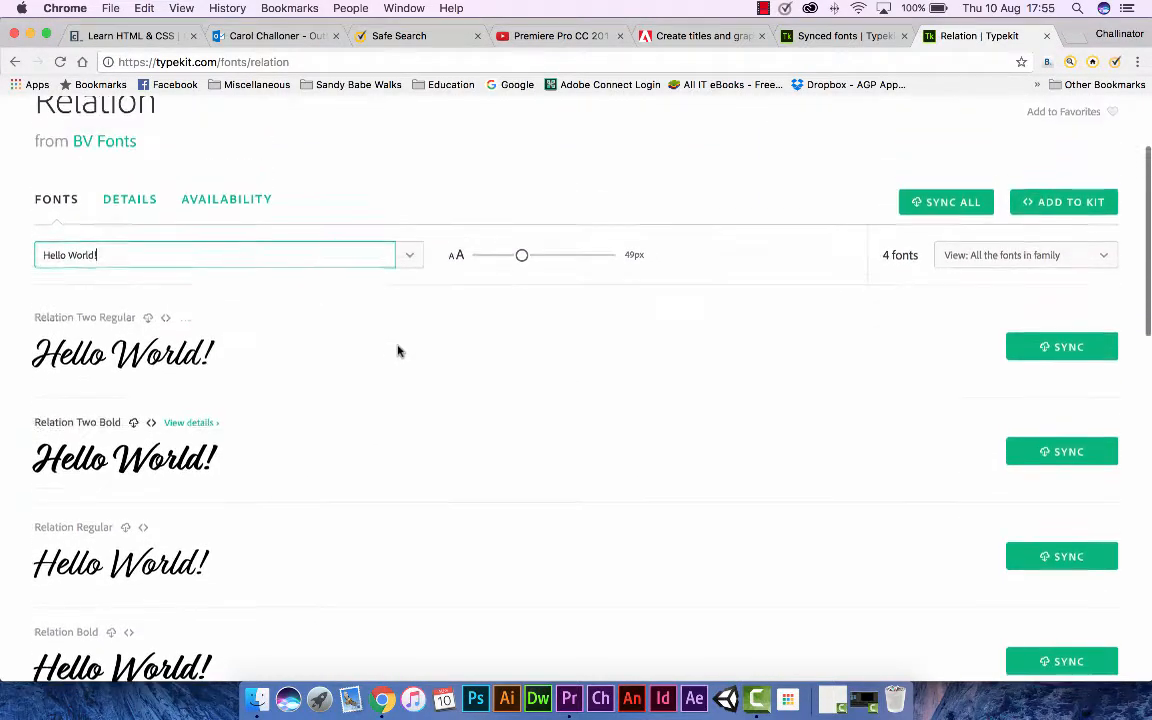
Sync all the Relation family fonts, close the Typekit page and switch back to Premiere Pro.
{"action": "left_click", "coordinate": [941, 210]}
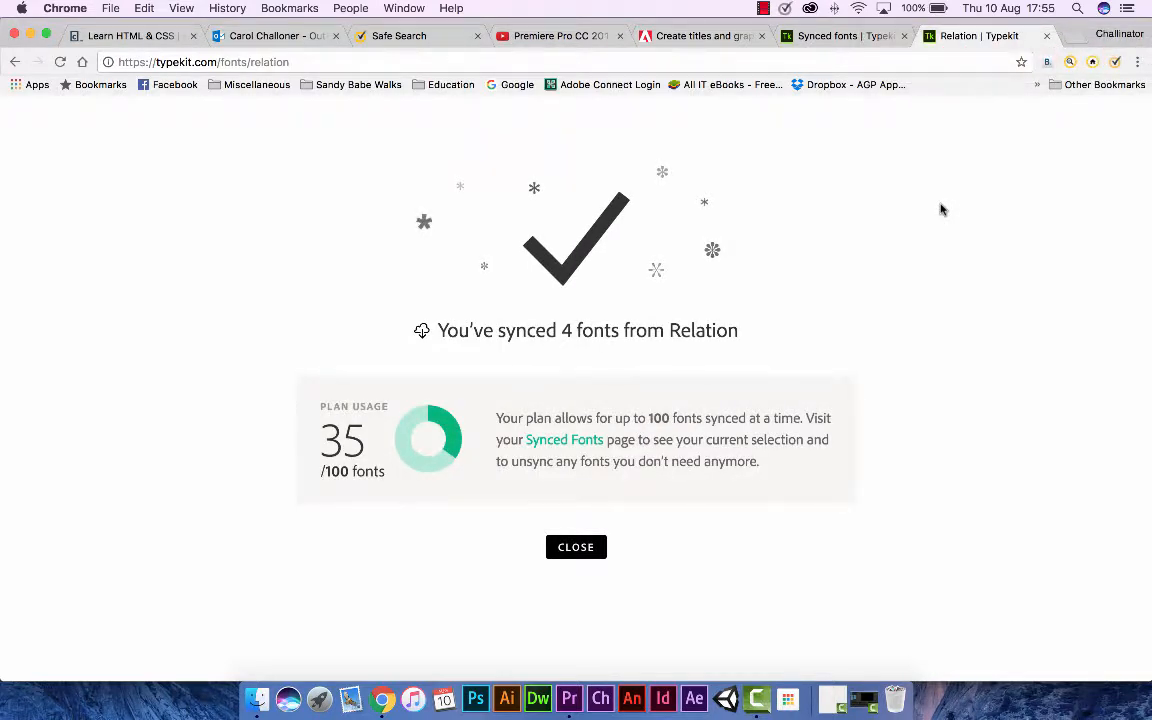
{"action": "left_click", "coordinate": [574, 544]}
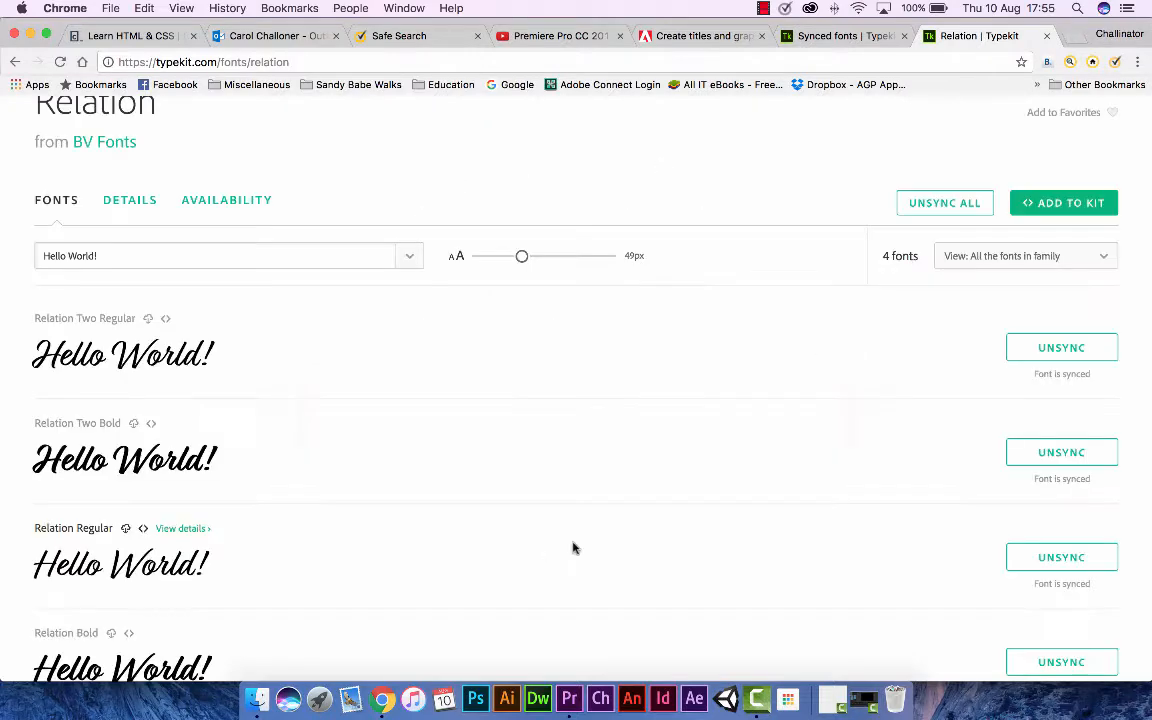
{"action": "left_click", "coordinate": [1047, 36]}
{"action": "left_click", "coordinate": [576, 697]}
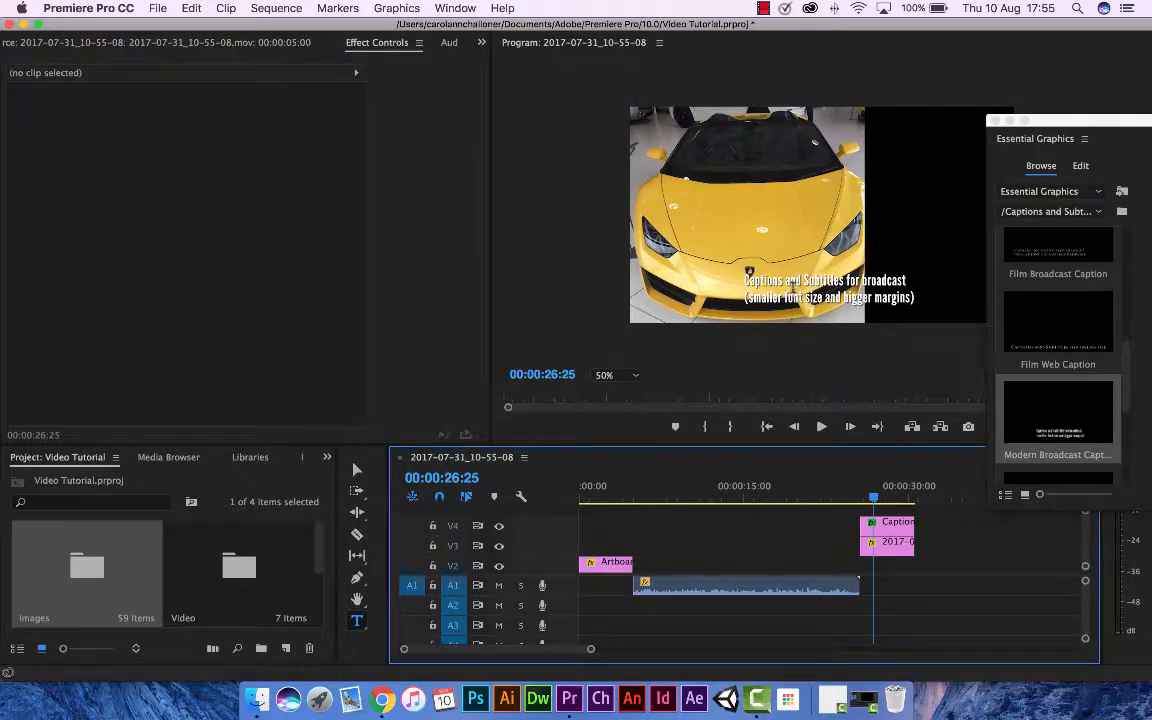
Replace the caption template's text over the yellow car with "Lamborghini For Sale".
{"action": "left_click", "coordinate": [788, 281]}
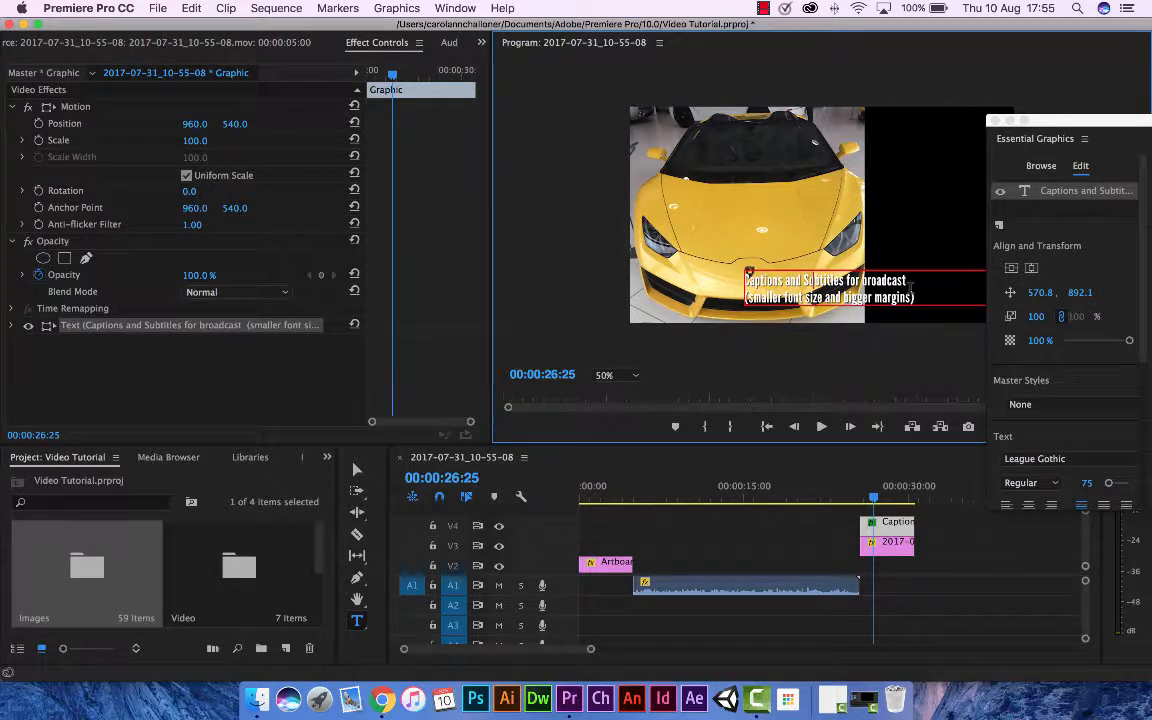
{"action": "key", "text": "super+a"}
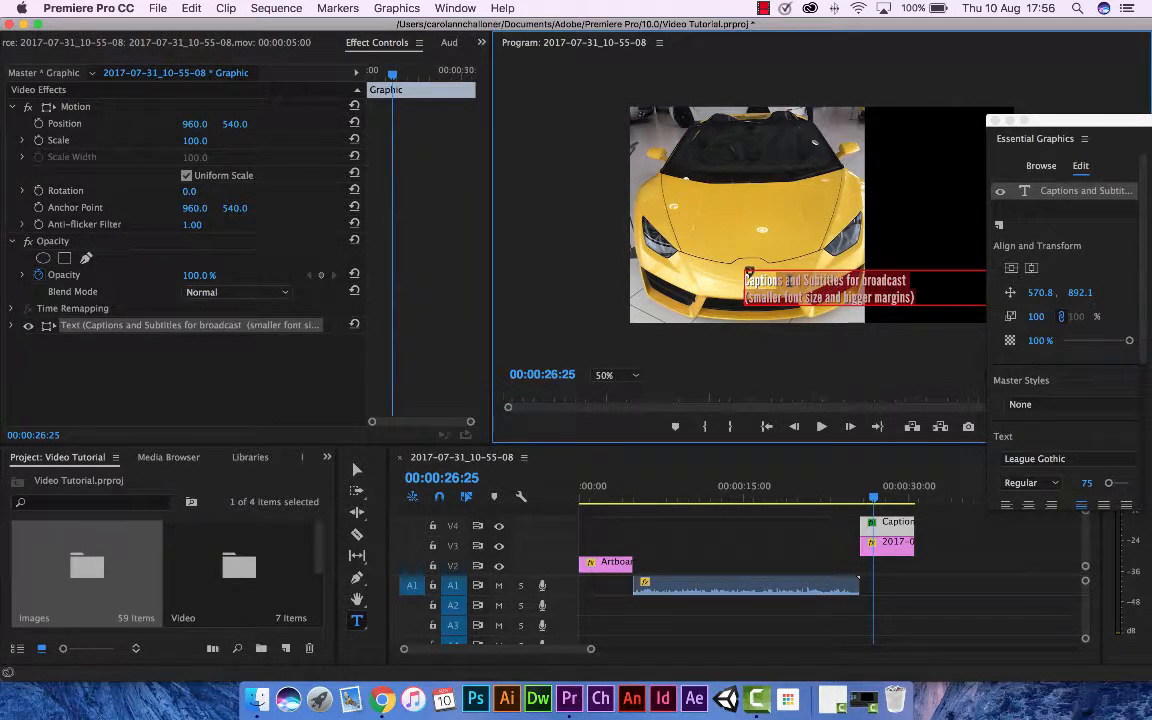
{"action": "left_click", "coordinate": [914, 297]}
{"action": "left_click_drag", "start_coordinate": [912, 297], "coordinate": [748, 276]}
{"action": "type", "text": "Lamborghini For Sale"}
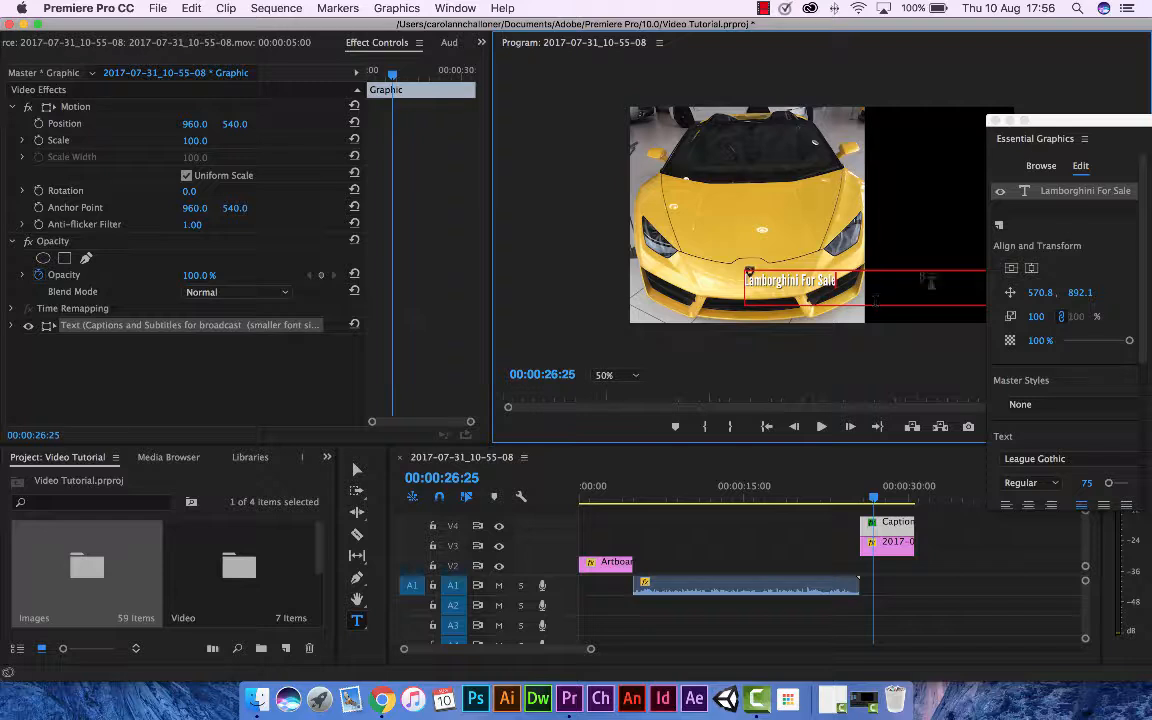
Move the Essential Graphics window clear of the preview and reposition the caption onto the black area beside the car, at about 1250.8, 172.1.
{"action": "left_click", "coordinate": [357, 469]}
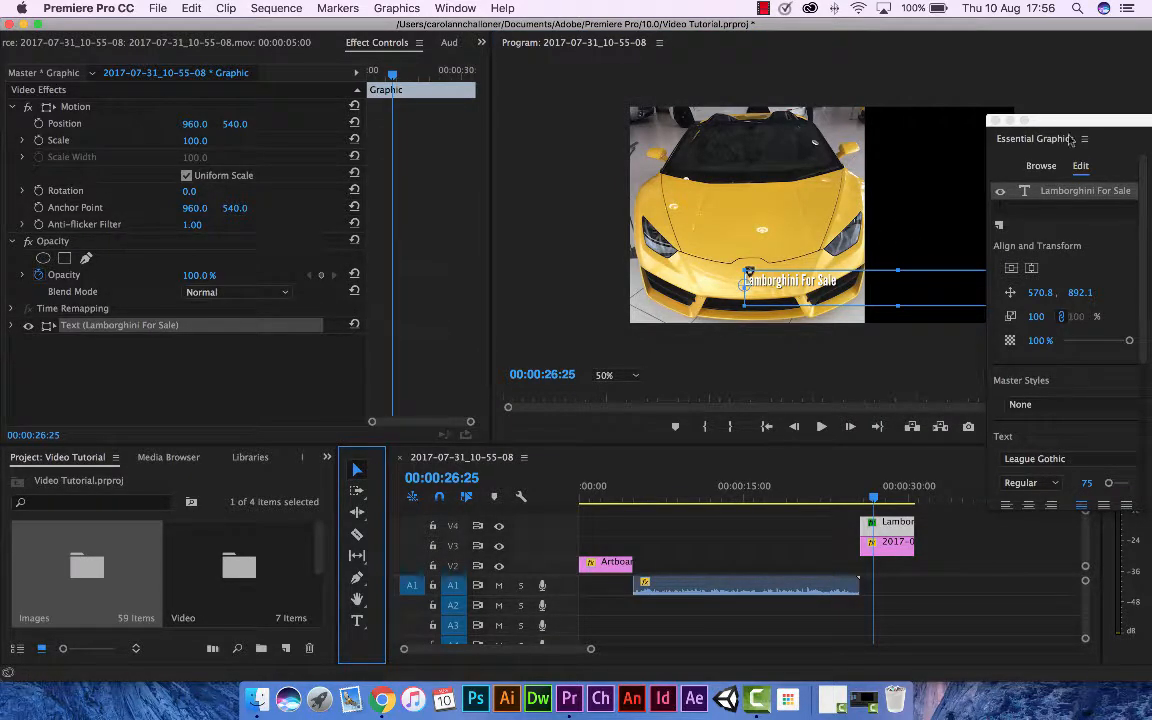
{"action": "left_click_drag", "start_coordinate": [1074, 128], "coordinate": [1102, 357]}
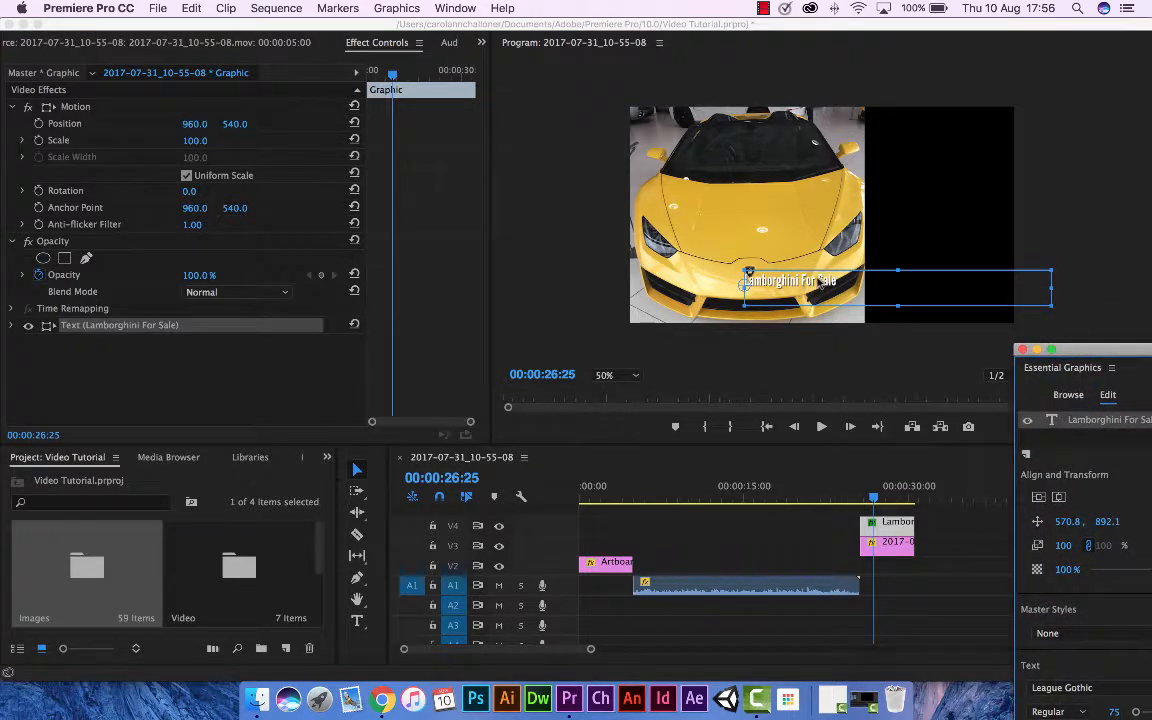
{"action": "left_click", "coordinate": [821, 281]}
{"action": "left_click_drag", "start_coordinate": [857, 272], "coordinate": [995, 133]}
{"action": "scroll", "coordinate": [985, 157], "scroll_direction": "up", "scroll_amount": 20}
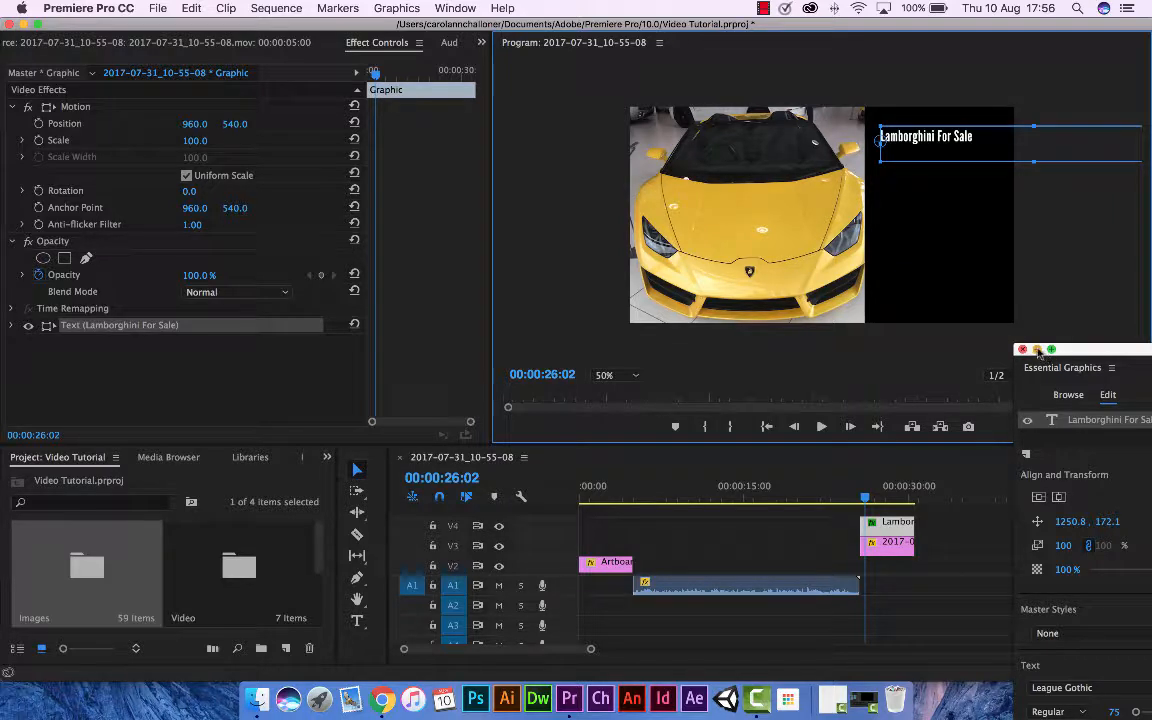
Minimize the Essential Graphics window, set the program monitor's playback resolution to 1/4 and deselect the caption text.
{"action": "left_click", "coordinate": [1038, 351]}
{"action": "left_click", "coordinate": [1026, 376]}
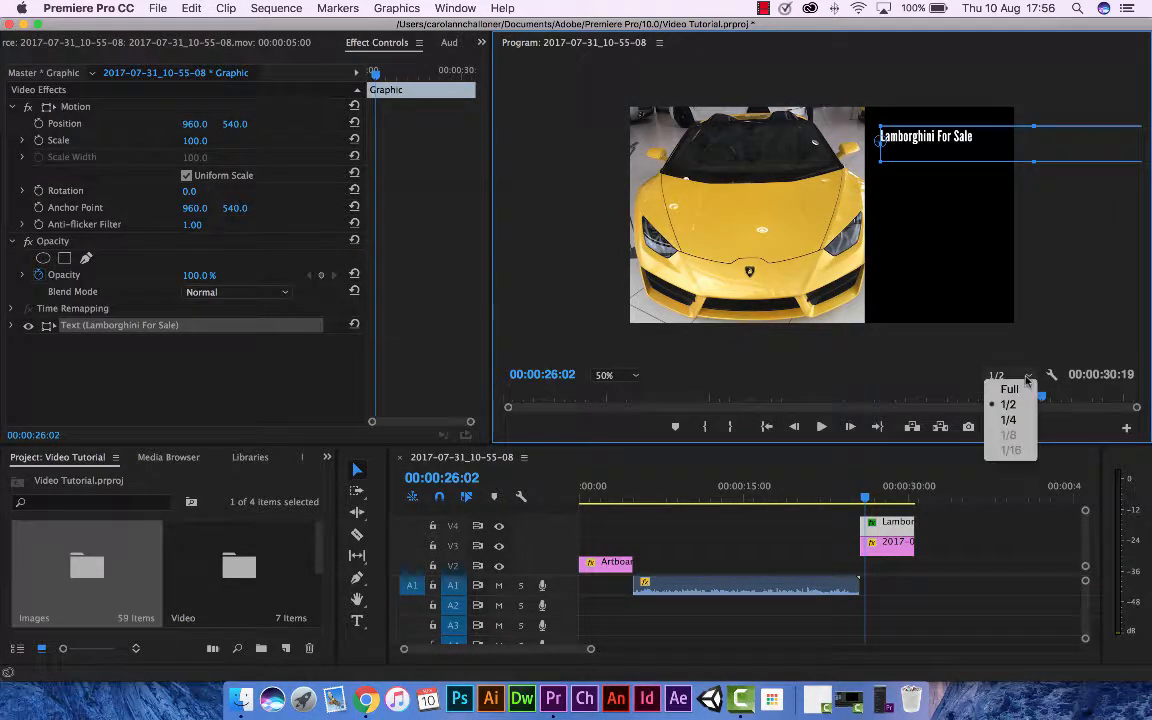
{"action": "left_click", "coordinate": [1008, 420]}
{"action": "scroll", "coordinate": [998, 337], "scroll_direction": "up", "scroll_amount": 9}
{"action": "left_click", "coordinate": [1039, 312]}
{"action": "scroll", "coordinate": [1040, 313], "scroll_direction": "up", "scroll_amount": 7}
{"action": "scroll", "coordinate": [1039, 313], "scroll_direction": "down", "scroll_amount": 6}
{"action": "scroll", "coordinate": [1053, 305], "scroll_direction": "down", "scroll_amount": 5}
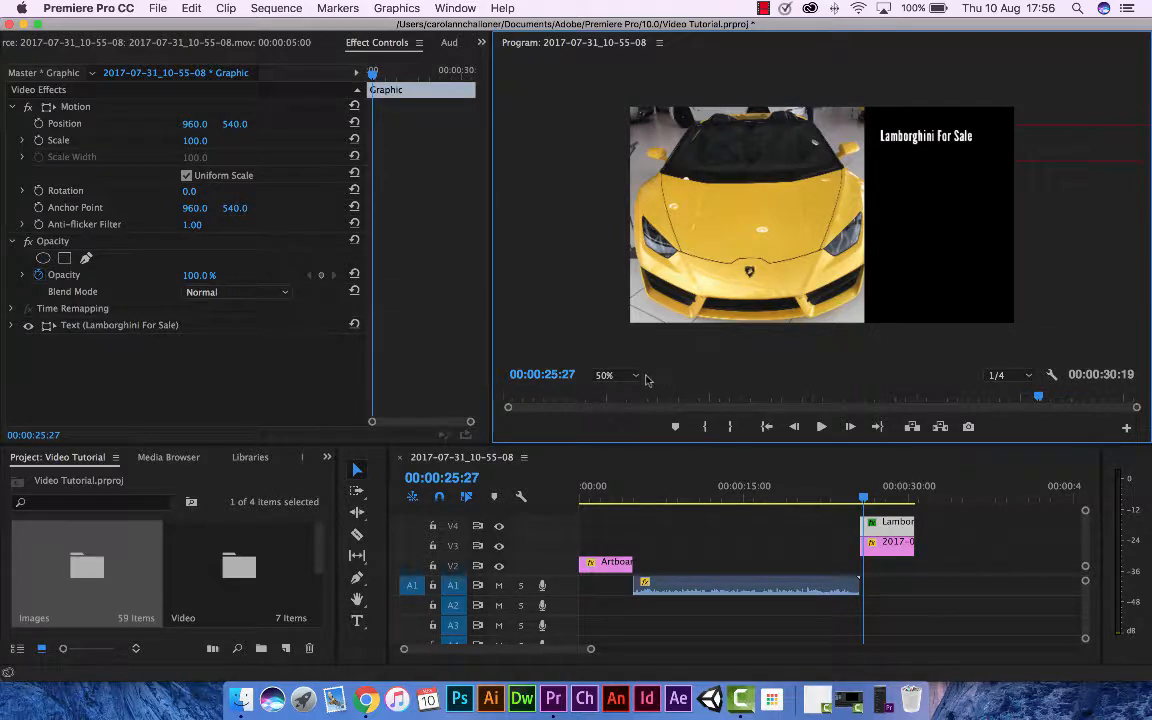
View the program monitor at 25% and narrow the caption's text box so its far edge lies within the video frame.
{"action": "left_click", "coordinate": [635, 376]}
{"action": "left_click", "coordinate": [617, 429]}
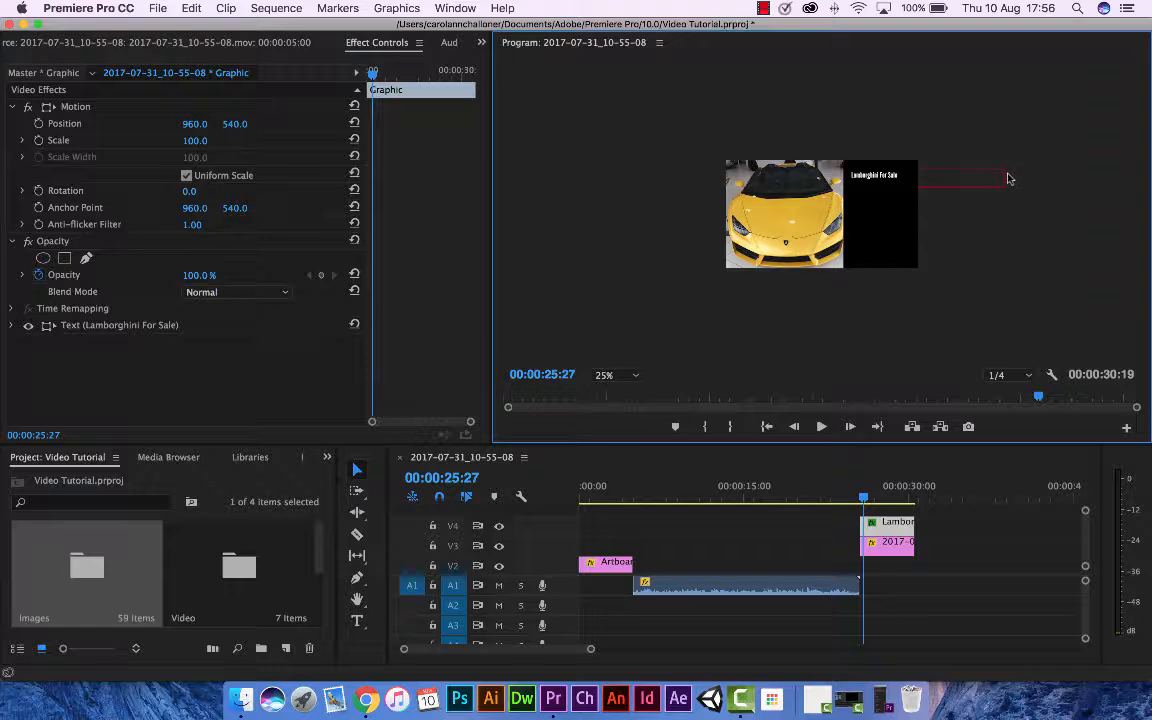
{"action": "left_click", "coordinate": [1007, 178]}
{"action": "left_click_drag", "start_coordinate": [1007, 178], "coordinate": [913, 176]}
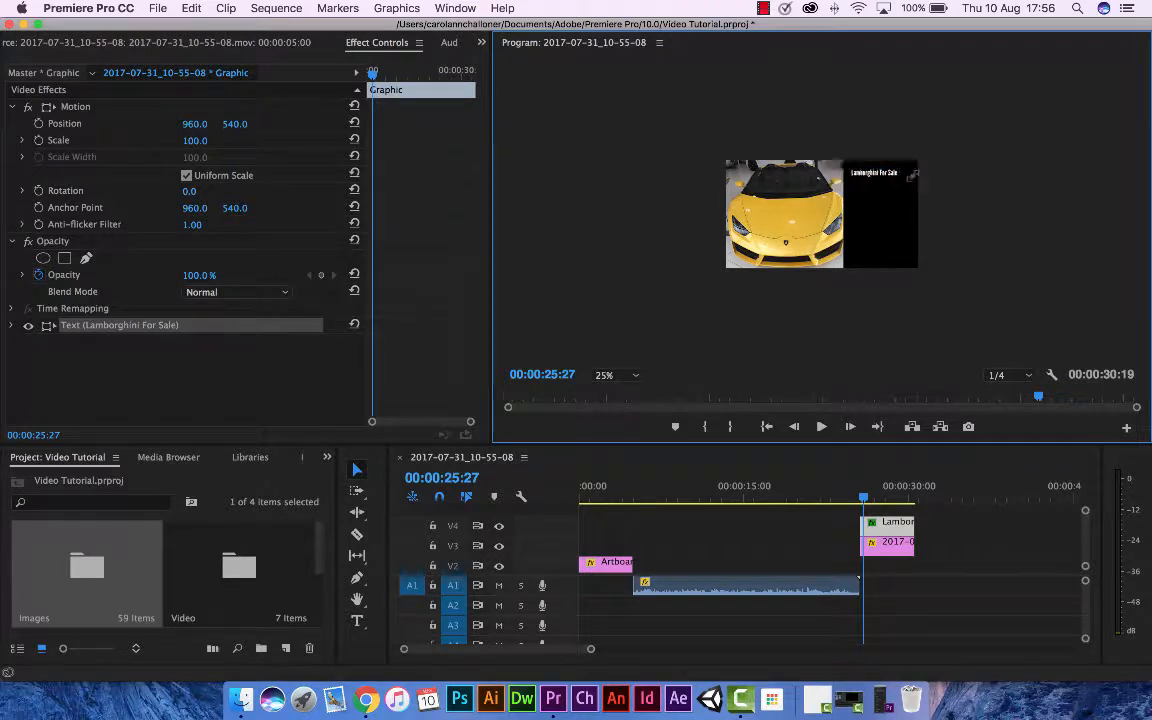
{"action": "left_click", "coordinate": [939, 180]}
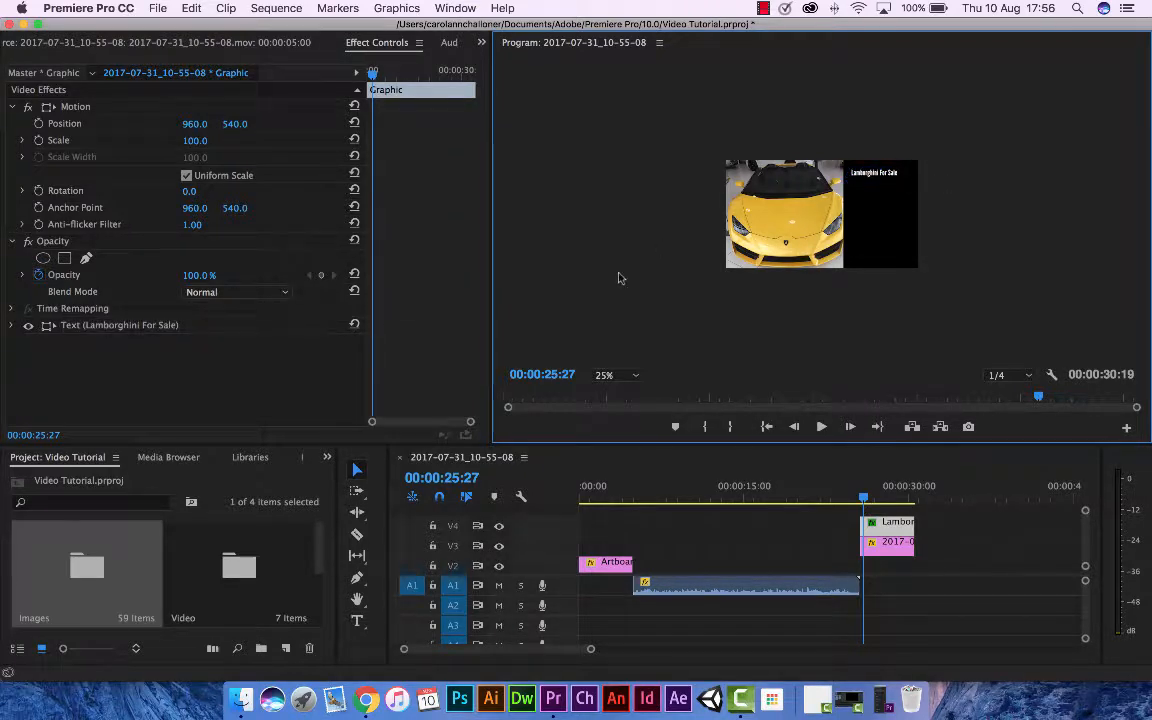
Fit the preview to the program monitor and shift the "Lamborghini For Sale" caption slightly away from the car and down.
{"action": "left_click", "coordinate": [634, 376]}
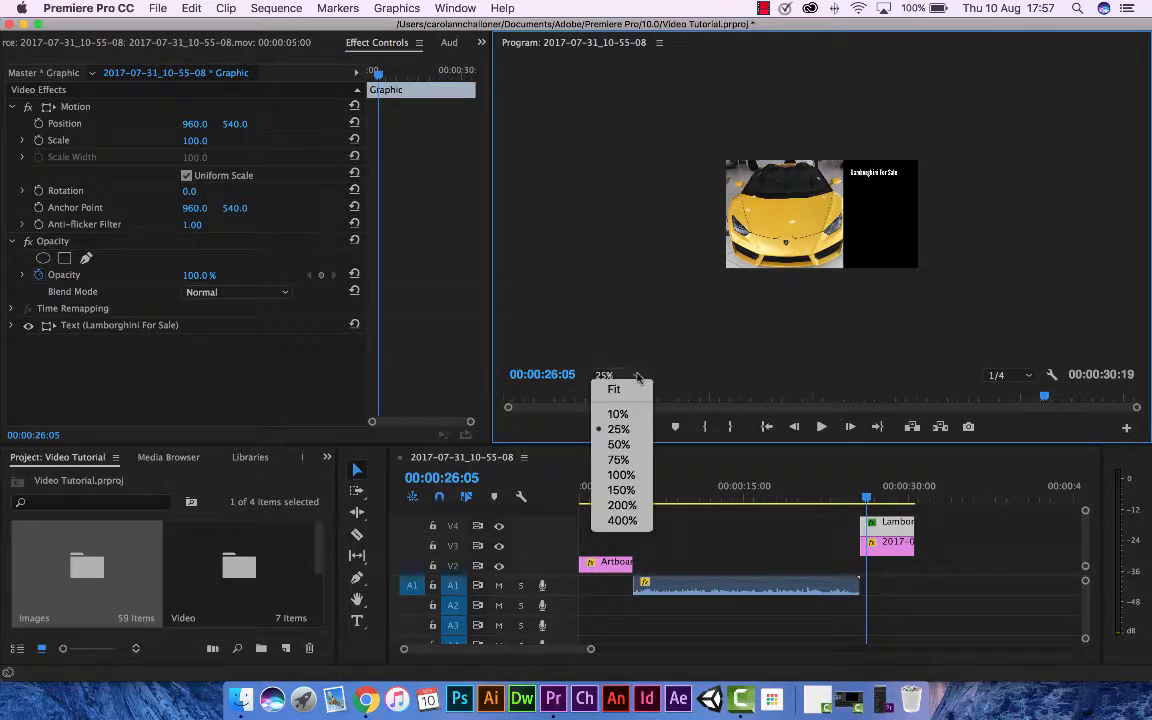
{"action": "left_click", "coordinate": [613, 389]}
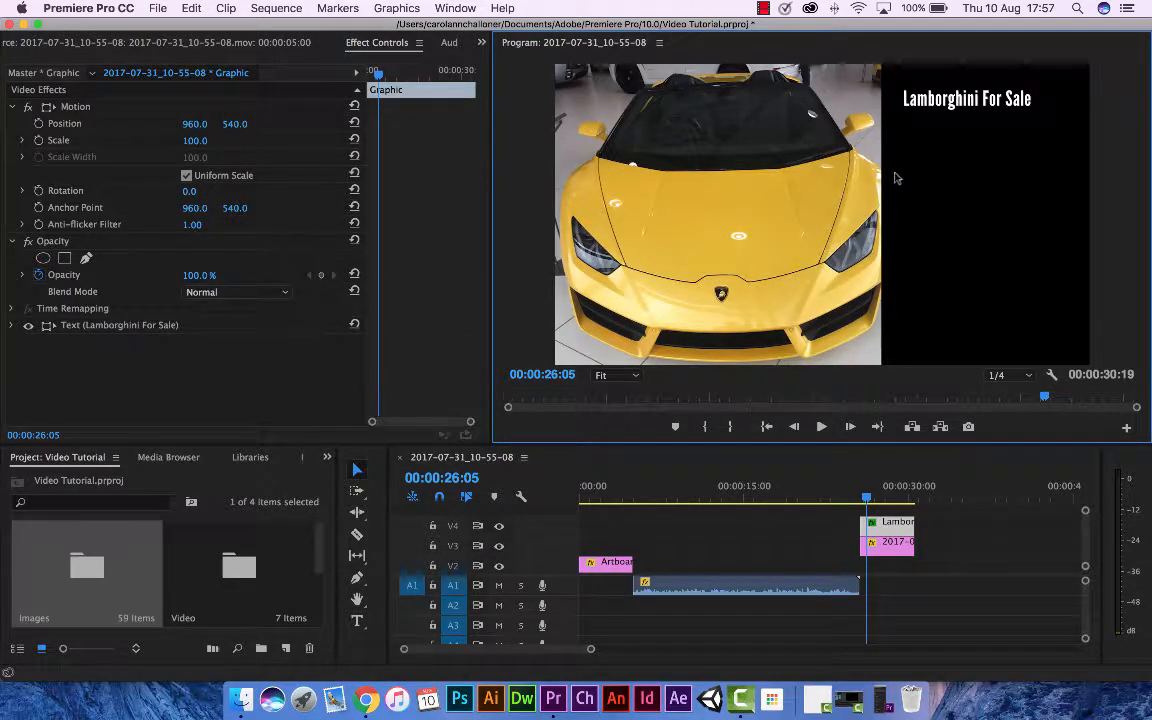
{"action": "left_click", "coordinate": [935, 100]}
{"action": "left_click_drag", "start_coordinate": [938, 100], "coordinate": [948, 105]}
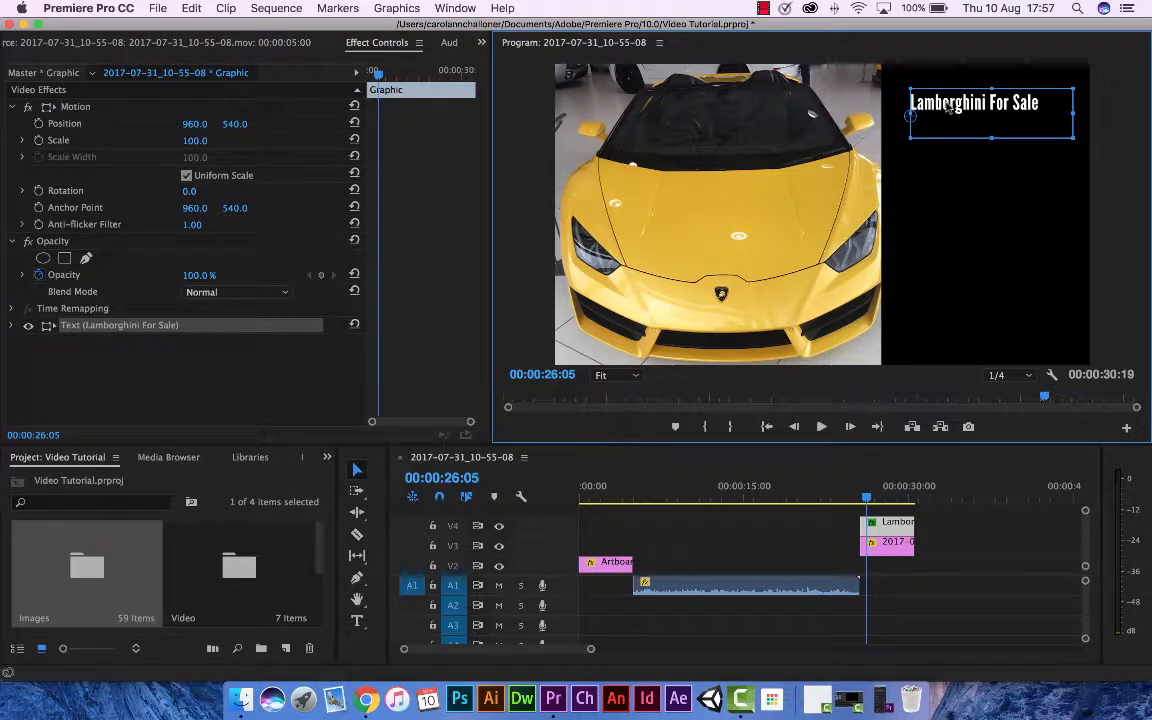
Highlight the whole "Lamborghini For Sale" caption with the Type tool and check the tool's variants.
{"action": "left_click", "coordinate": [358, 621]}
{"action": "left_click", "coordinate": [960, 110]}
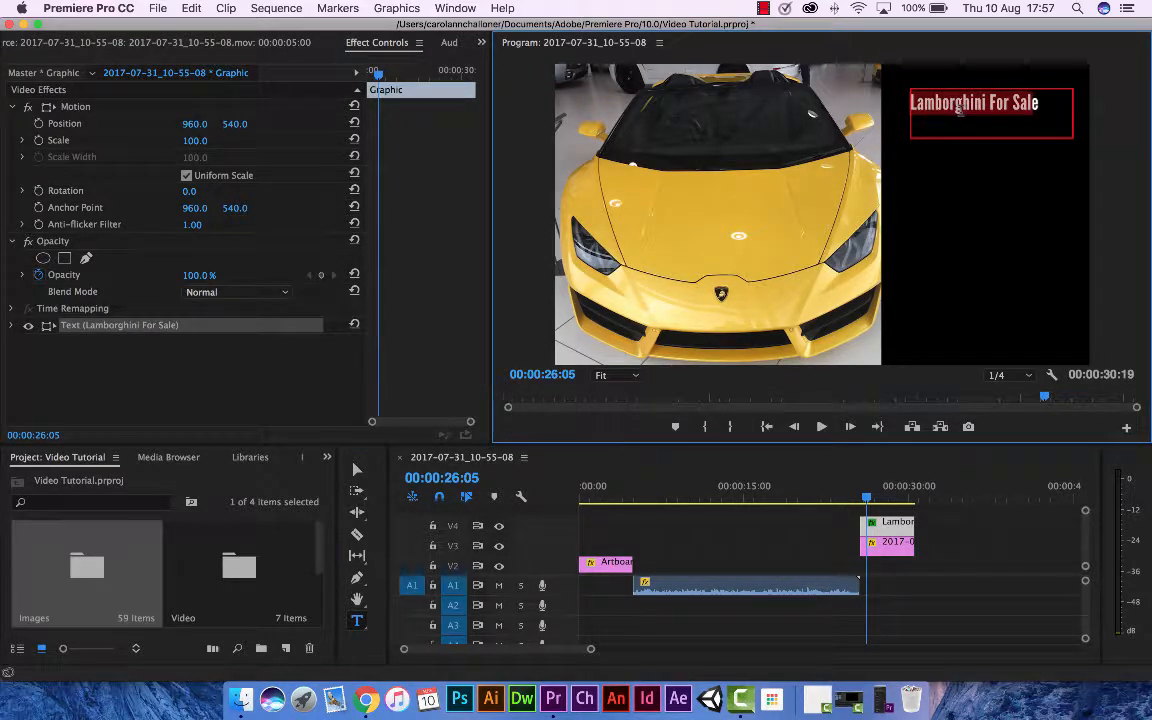
{"action": "left_click", "coordinate": [482, 43]}
{"action": "left_click", "coordinate": [482, 44]}
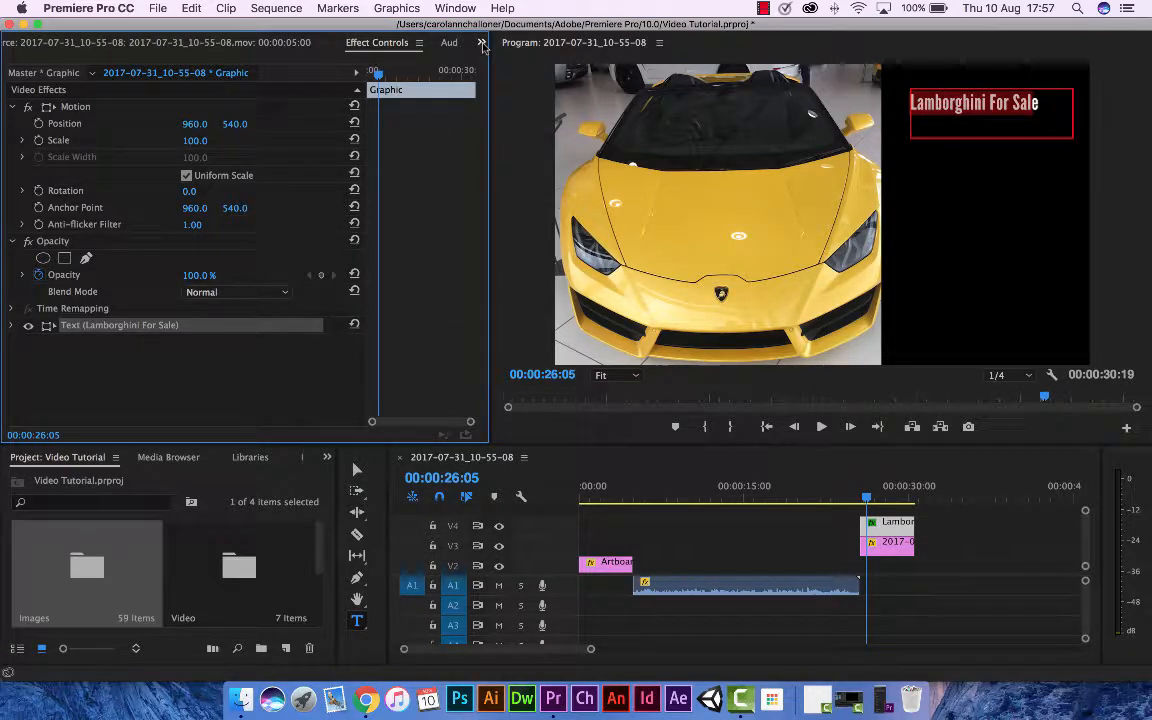
{"action": "left_click_drag", "start_coordinate": [909, 97], "coordinate": [1040, 103]}
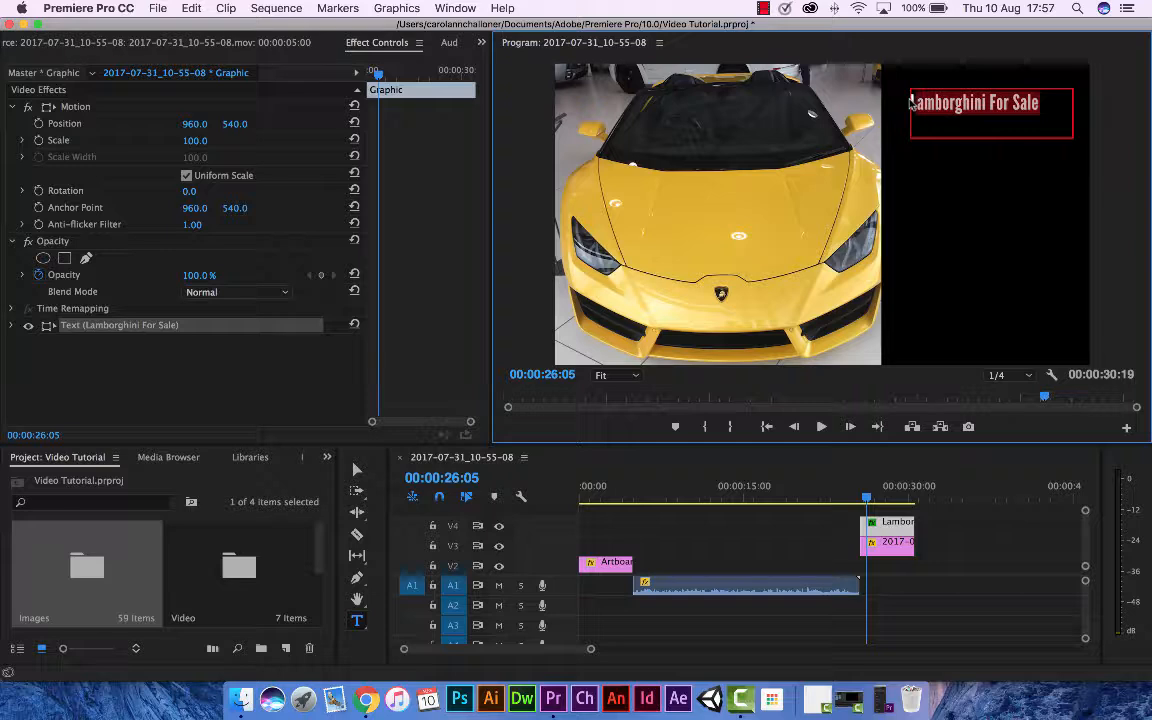
{"action": "left_click", "coordinate": [360, 622]}
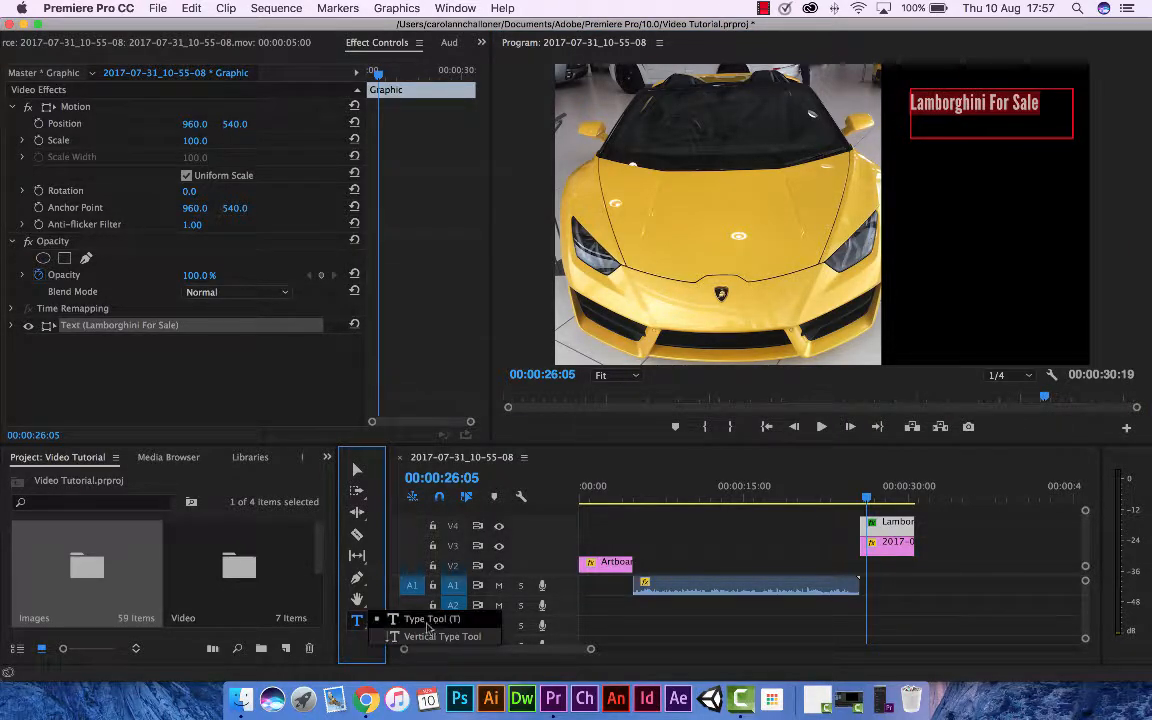
{"action": "left_click", "coordinate": [366, 619]}
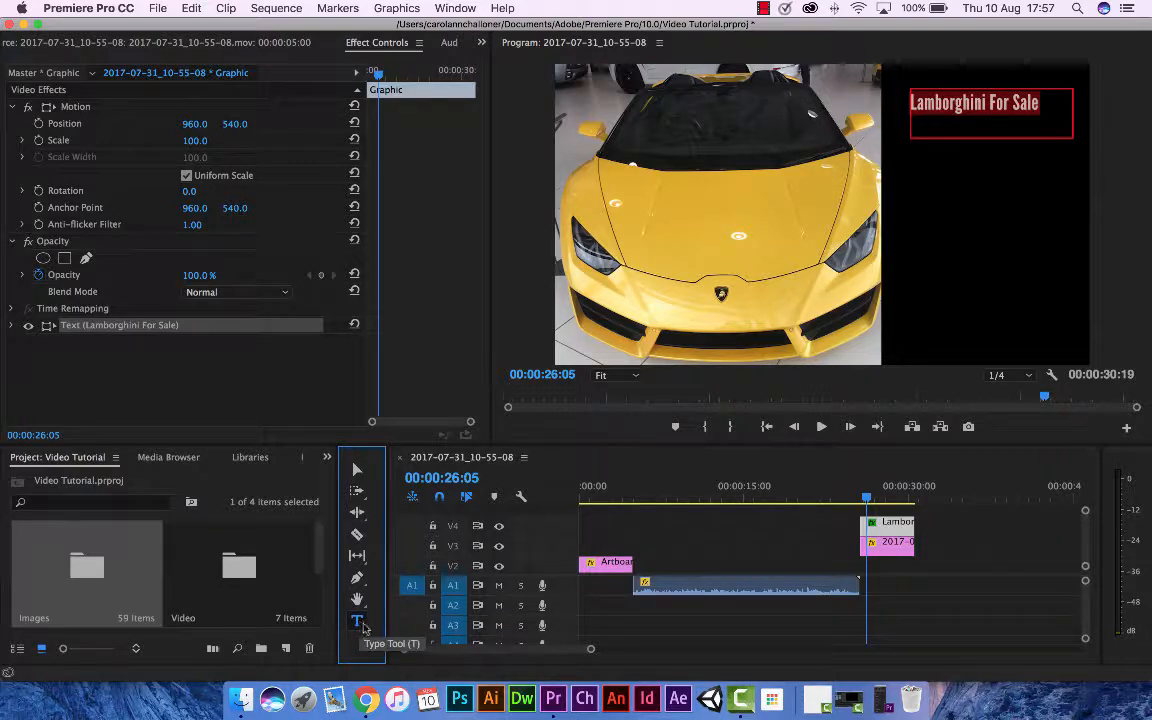
Add the word "Lamborghini" with the Vertical Type tool and place it beneath the caption at about 1508, 203.
{"action": "left_click", "coordinate": [360, 622]}
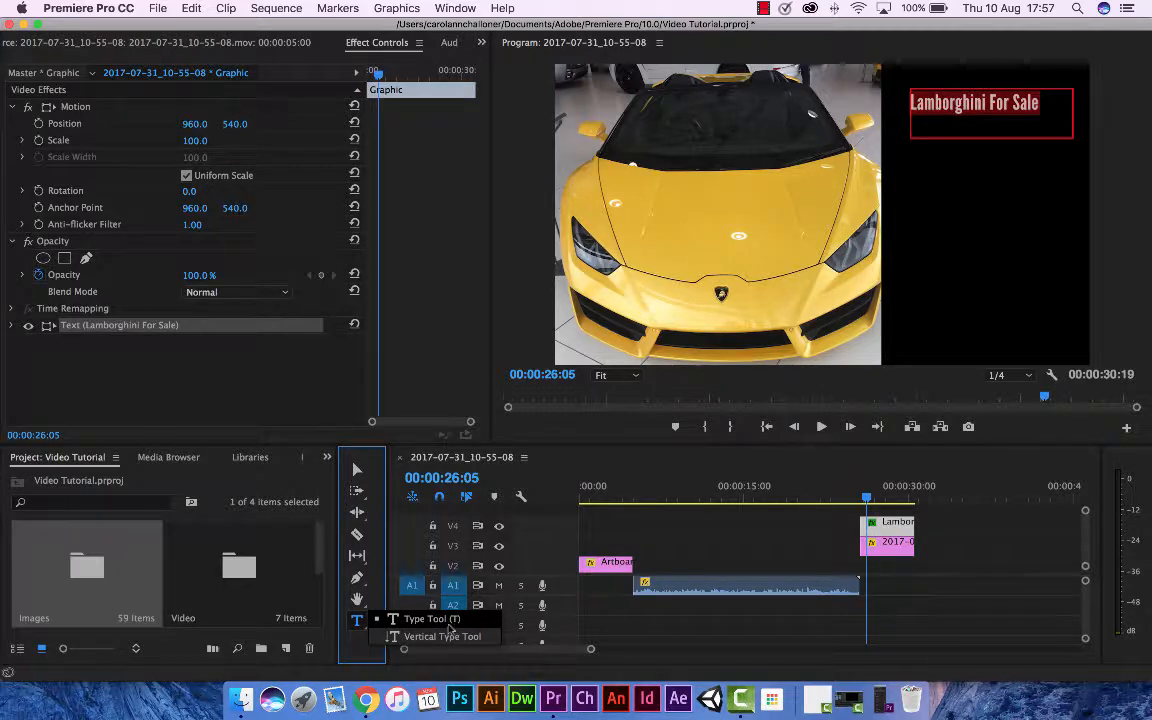
{"action": "left_click", "coordinate": [446, 638]}
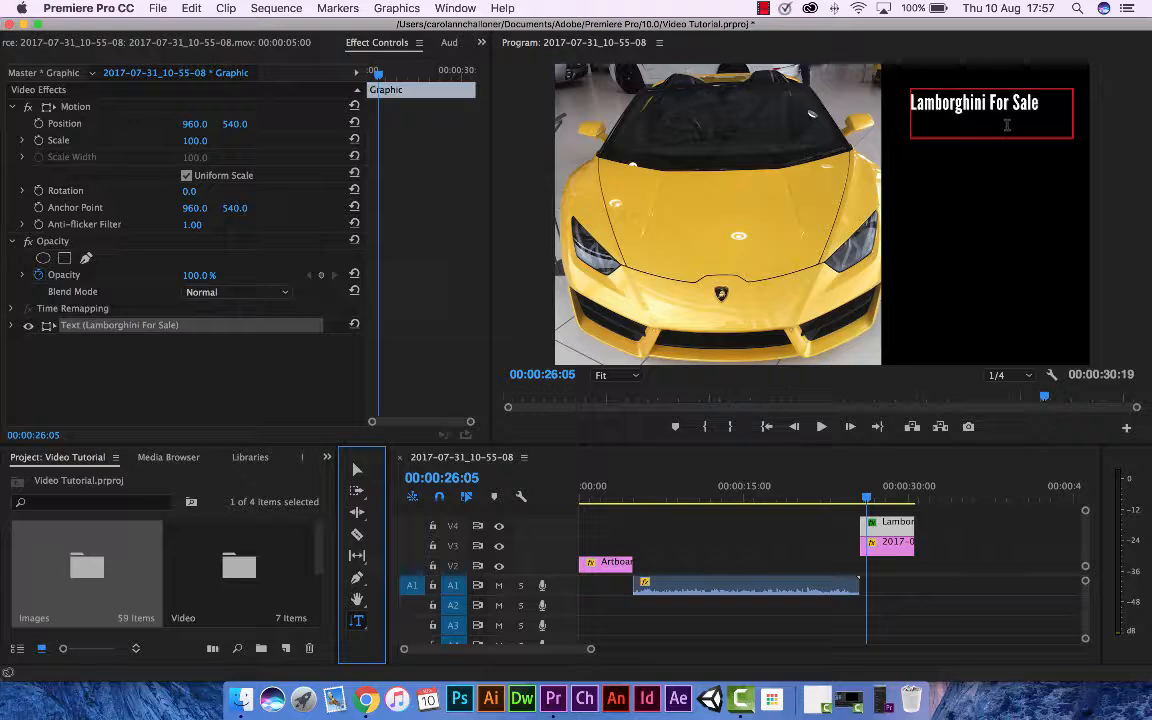
{"action": "left_click", "coordinate": [945, 185]}
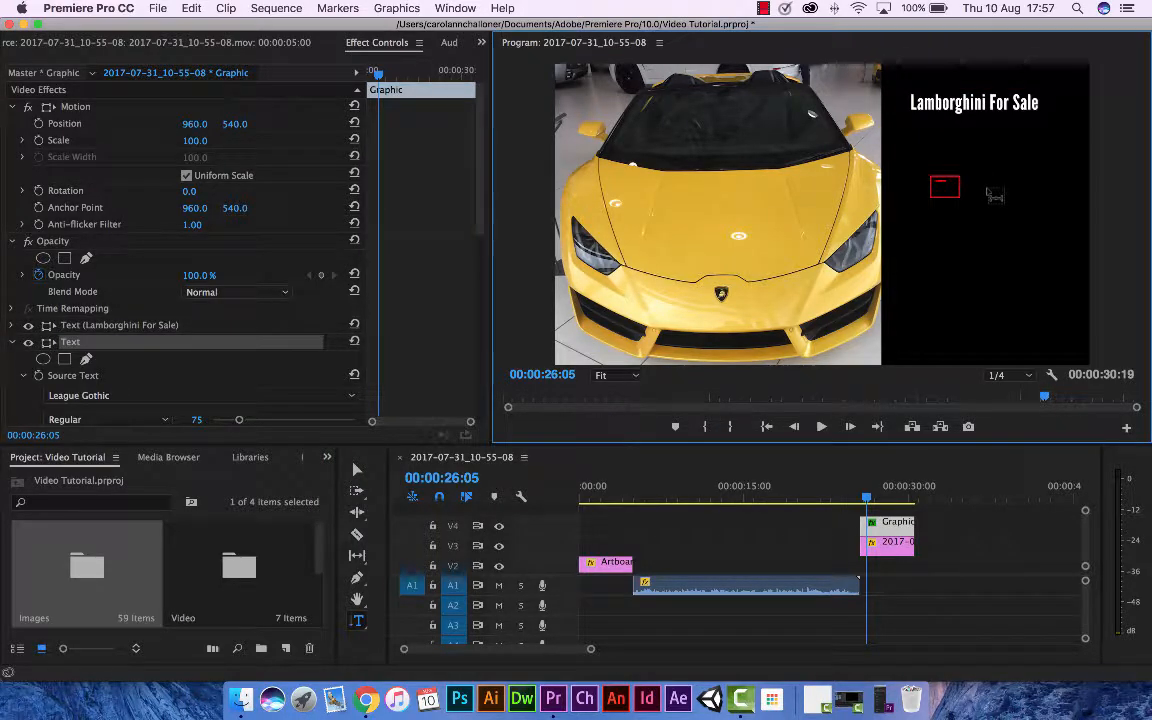
{"action": "type", "text": "Lamborgh"}
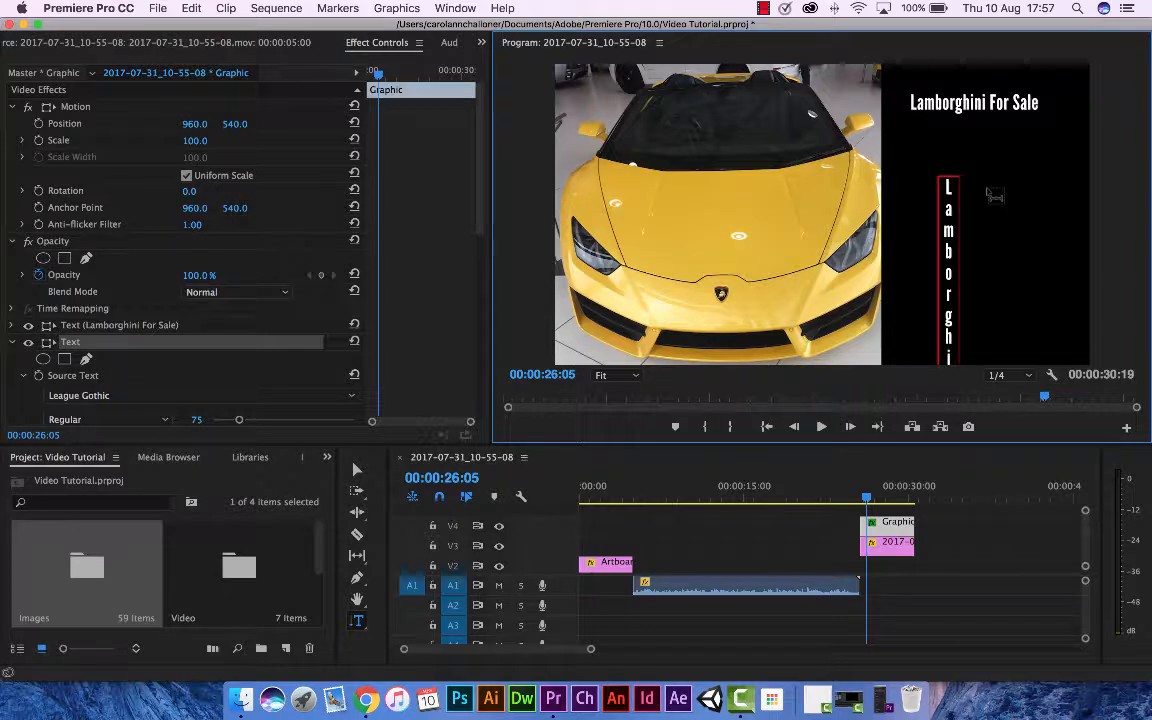
{"action": "type", "text": "i"}
{"action": "left_click", "coordinate": [357, 469]}
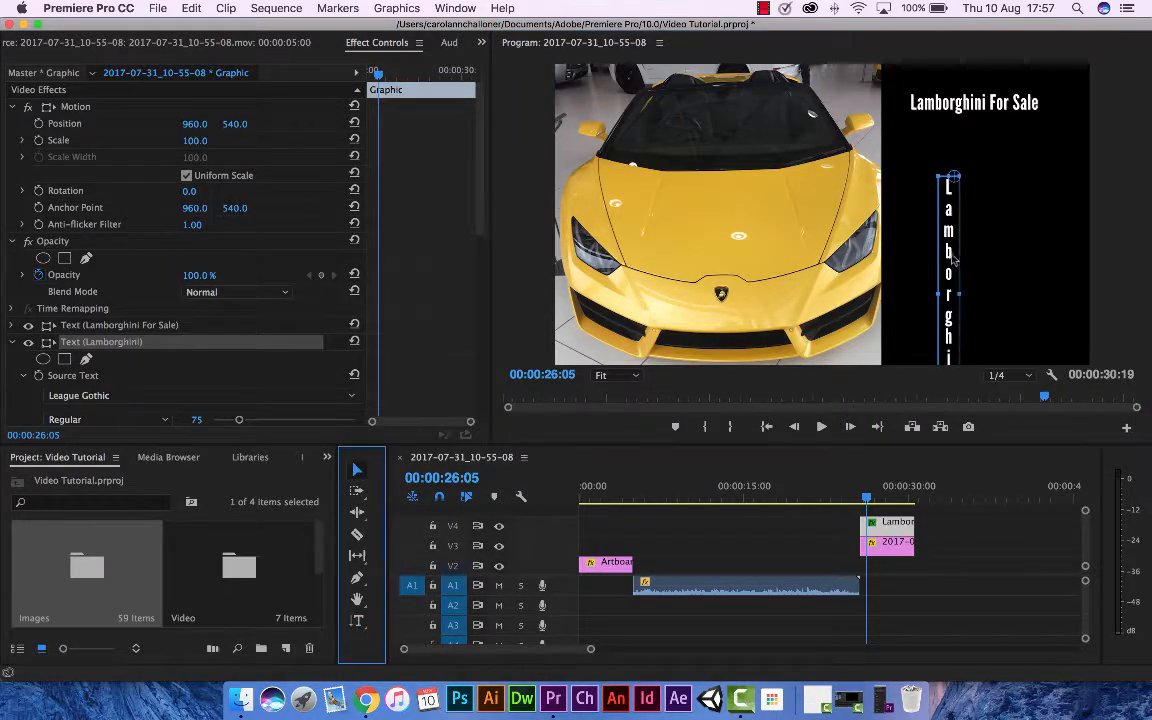
{"action": "left_click_drag", "start_coordinate": [949, 255], "coordinate": [963, 196]}
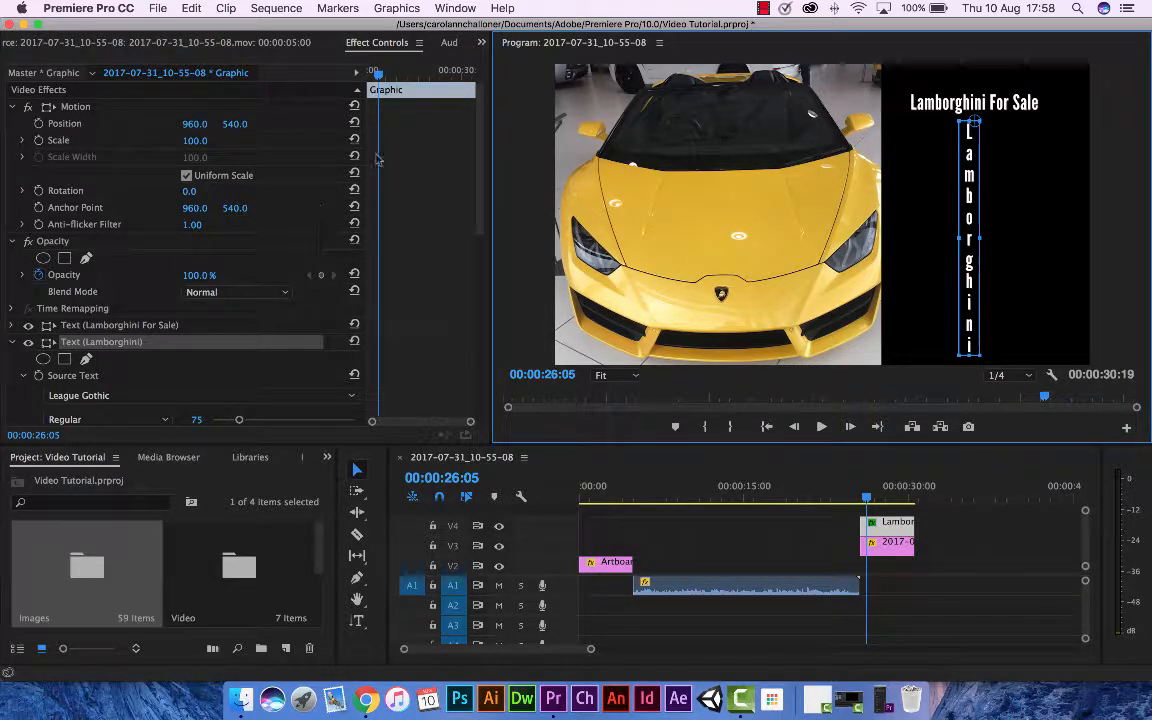
Set the vertical text's fill to the car's yellow, sampled from the bonnet as #D4A730.
{"action": "left_click", "coordinate": [383, 48]}
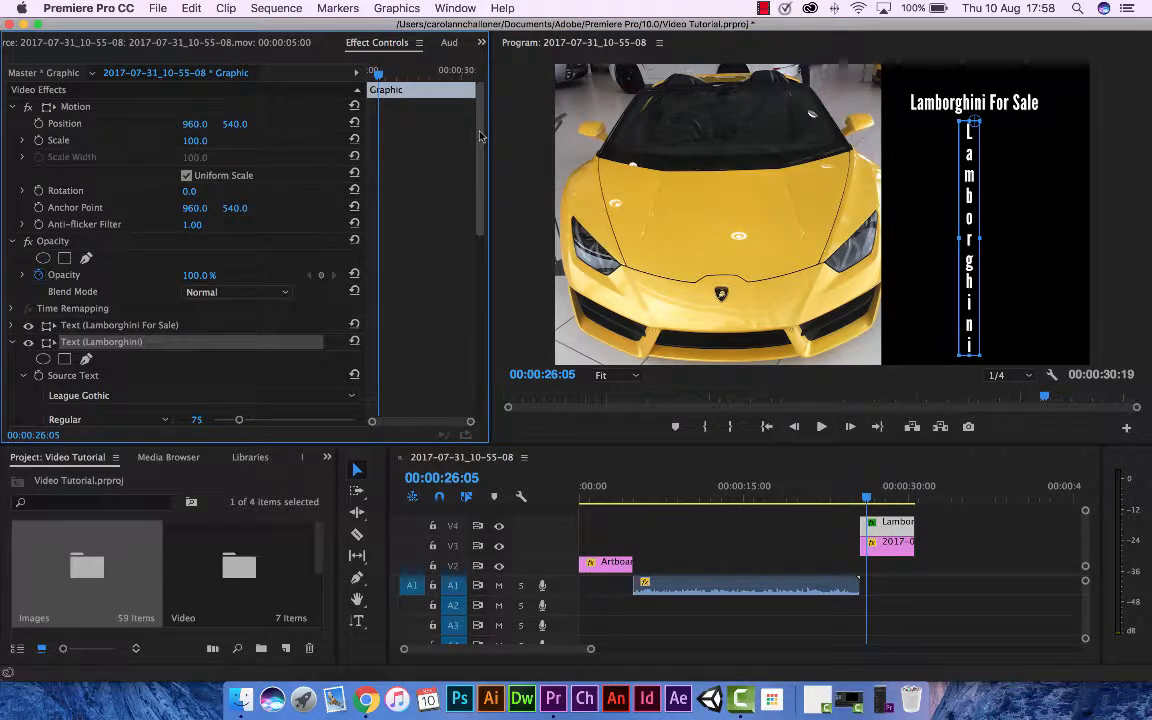
{"action": "scroll", "coordinate": [435, 125], "scroll_direction": "down", "scroll_amount": 10}
{"action": "scroll", "coordinate": [470, 290], "scroll_direction": "down", "scroll_amount": 3}
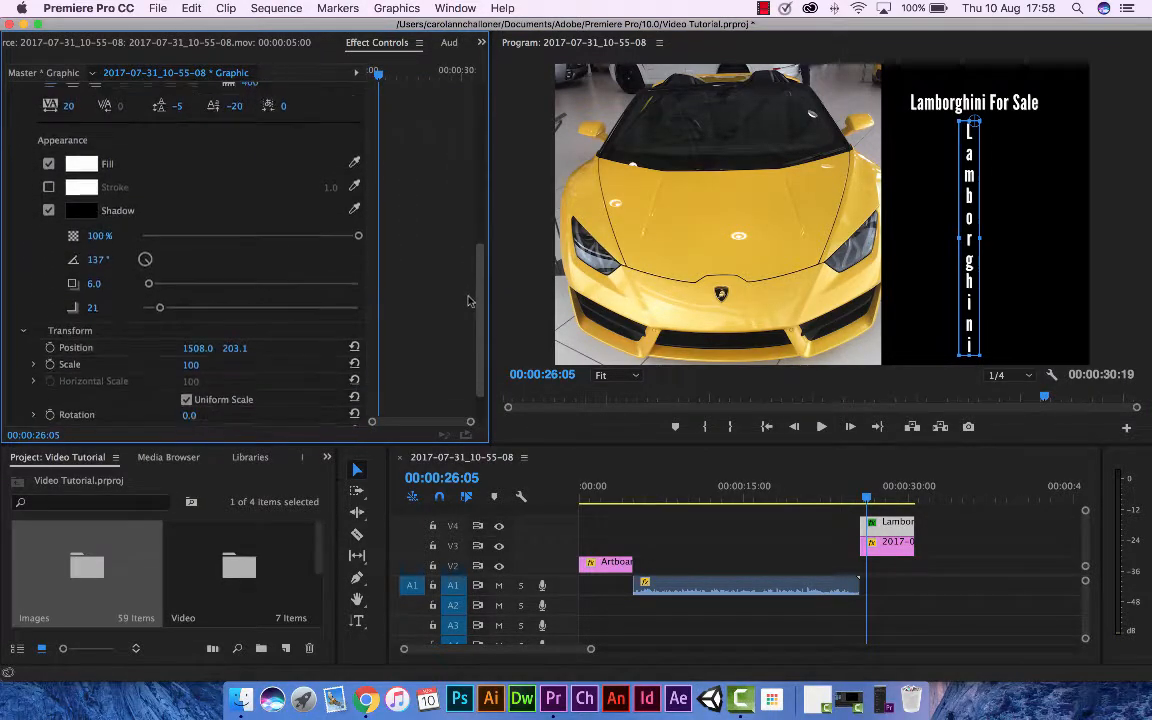
{"action": "left_click", "coordinate": [84, 148]}
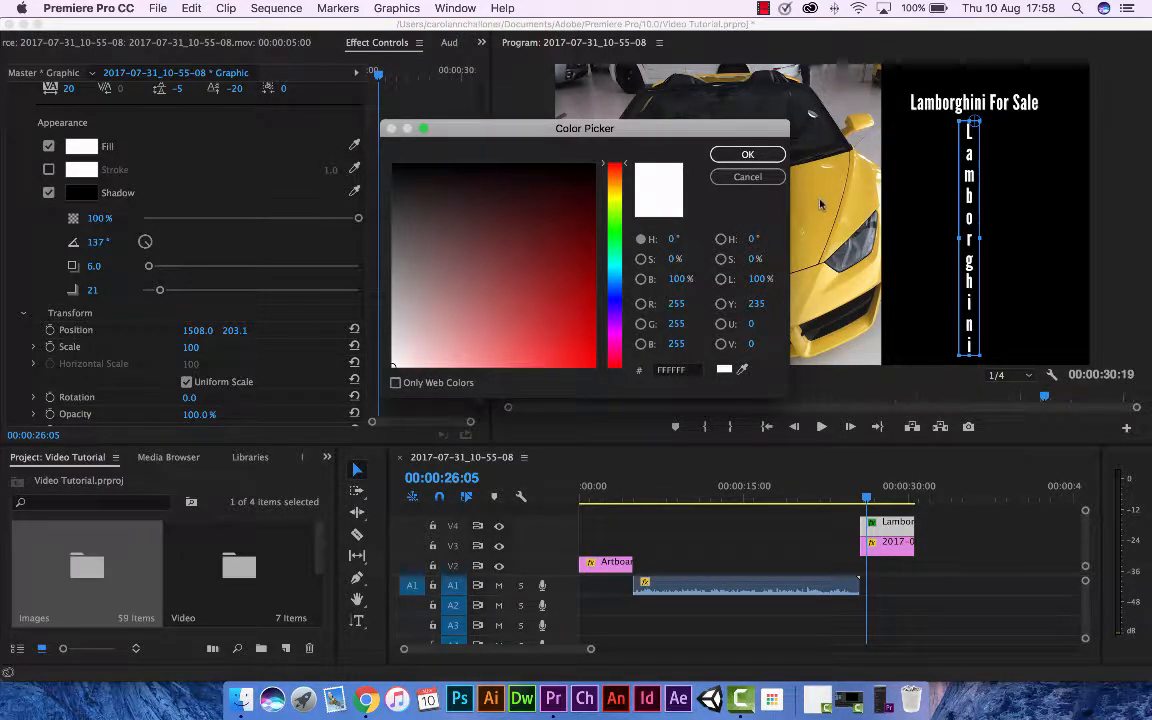
{"action": "left_click", "coordinate": [743, 370]}
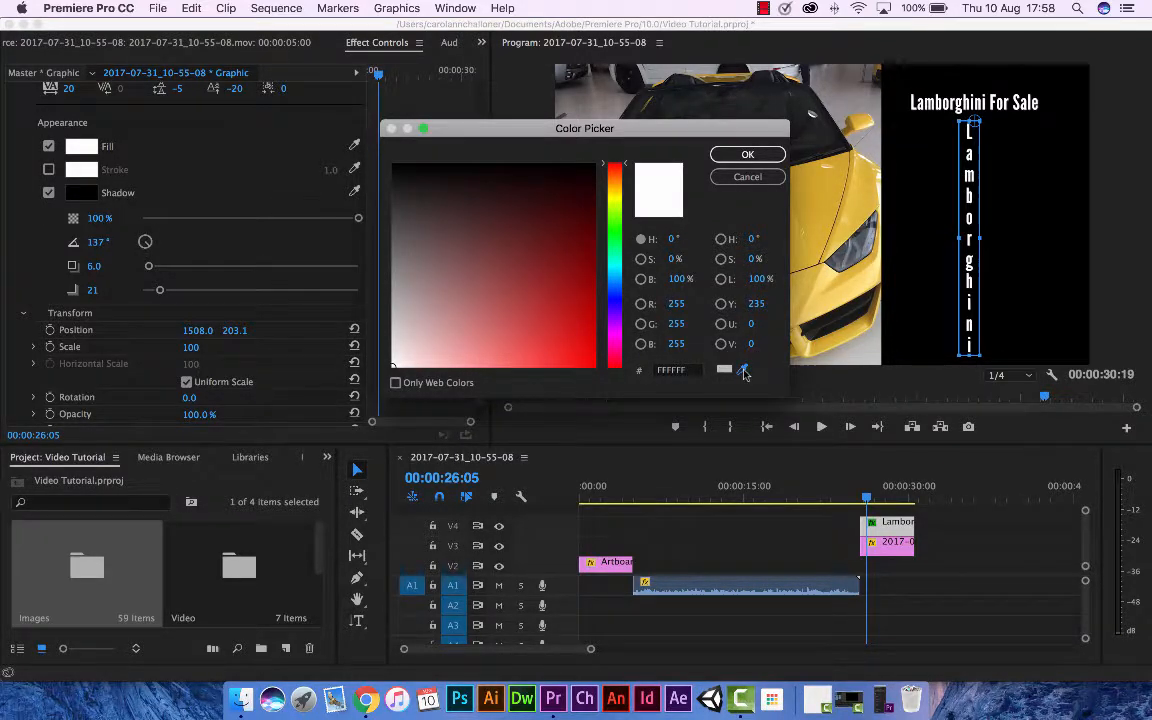
{"action": "left_click", "coordinate": [830, 206]}
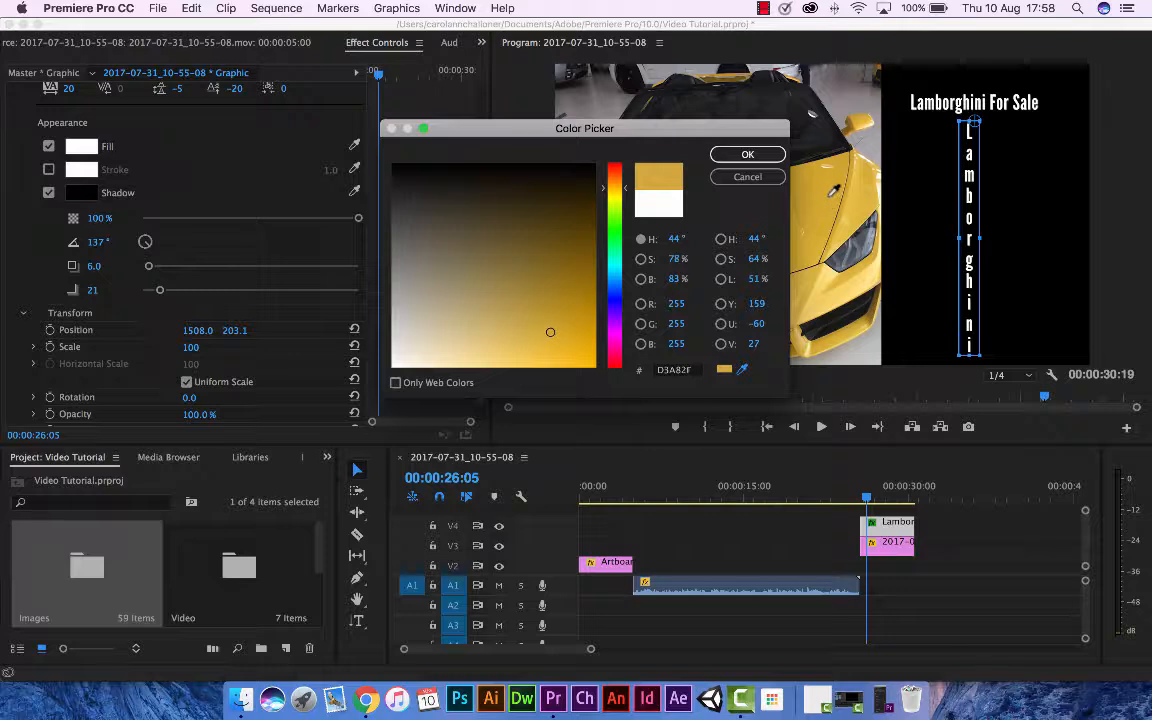
{"action": "left_click", "coordinate": [827, 197]}
{"action": "left_click", "coordinate": [756, 158]}
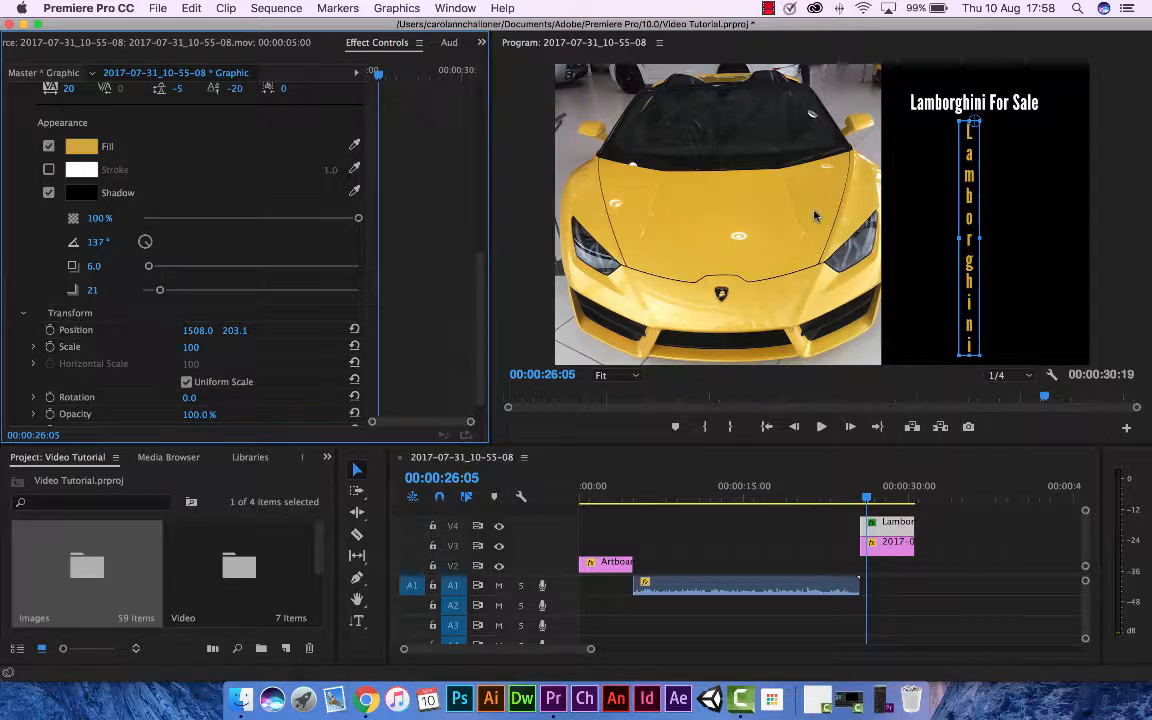
Change the vertical text's fill to a bright green with a hue of about 114°.
{"action": "left_click", "coordinate": [81, 146]}
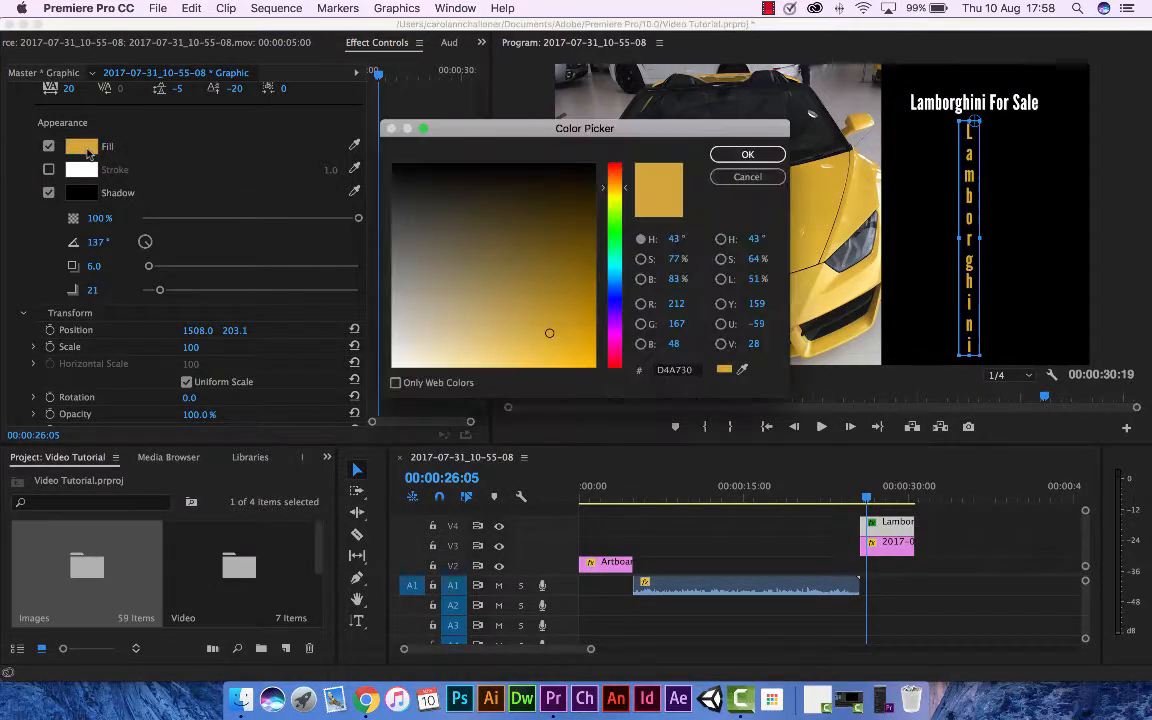
{"action": "left_click", "coordinate": [614, 298]}
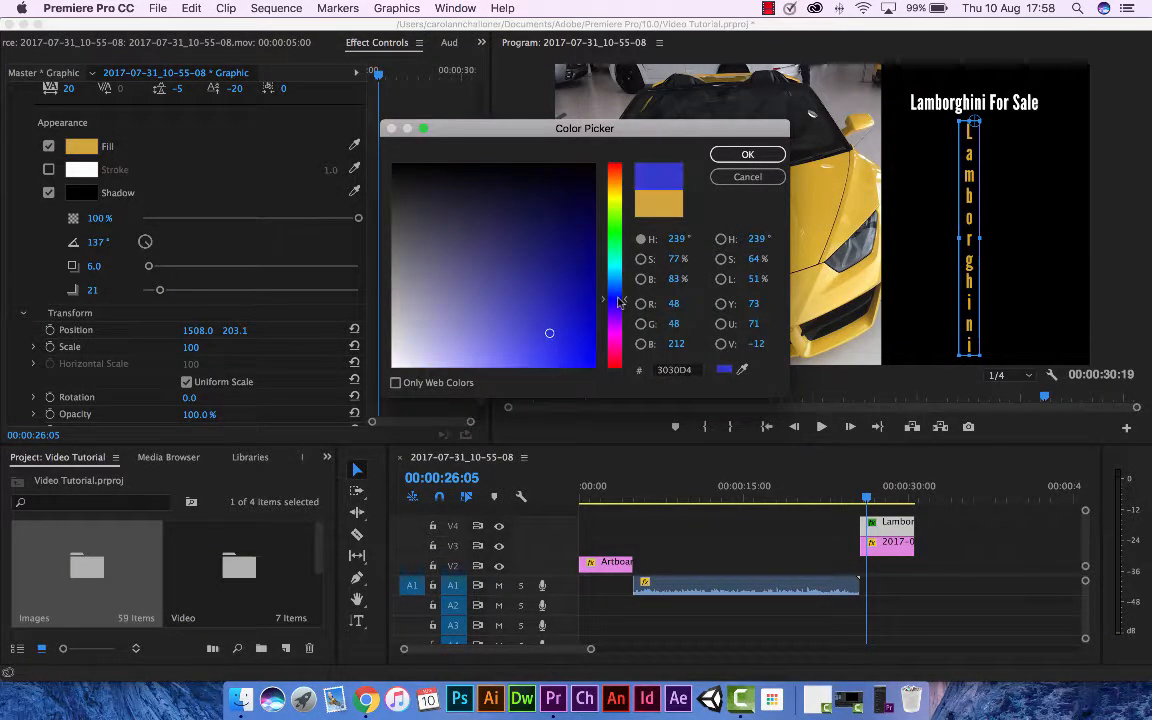
{"action": "left_click", "coordinate": [563, 288]}
{"action": "left_click", "coordinate": [422, 290]}
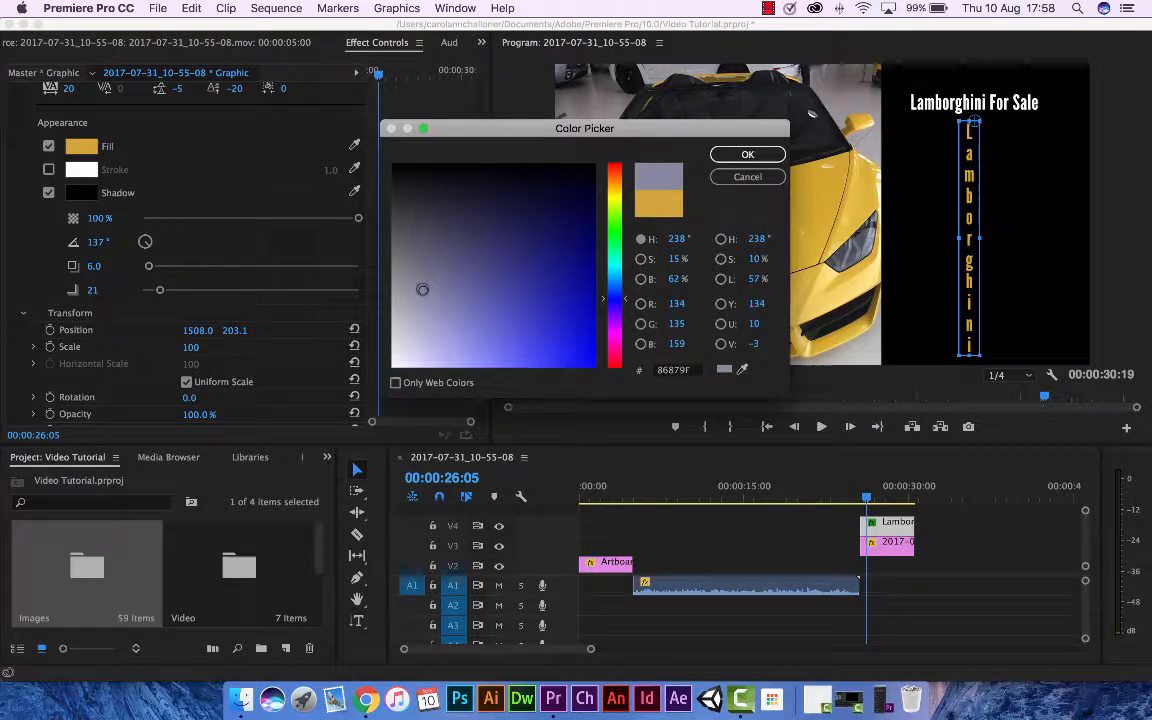
{"action": "left_click", "coordinate": [608, 244]}
{"action": "left_click", "coordinate": [608, 228]}
{"action": "left_click", "coordinate": [577, 331]}
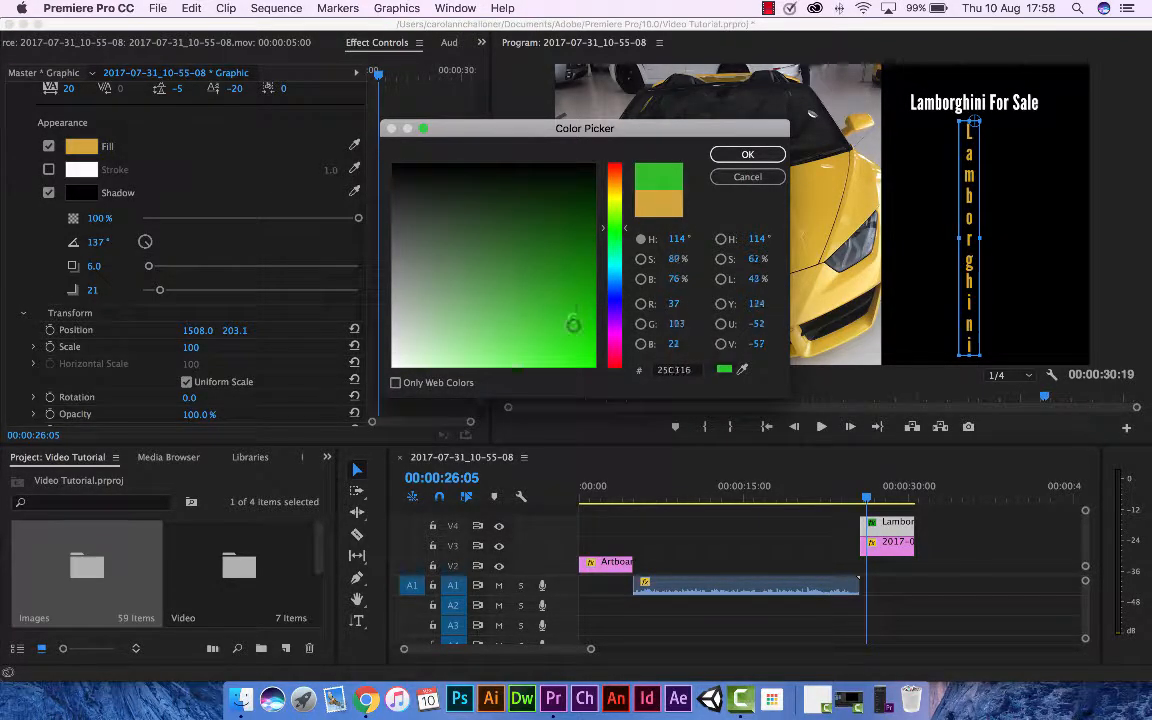
{"action": "left_click", "coordinate": [746, 157]}
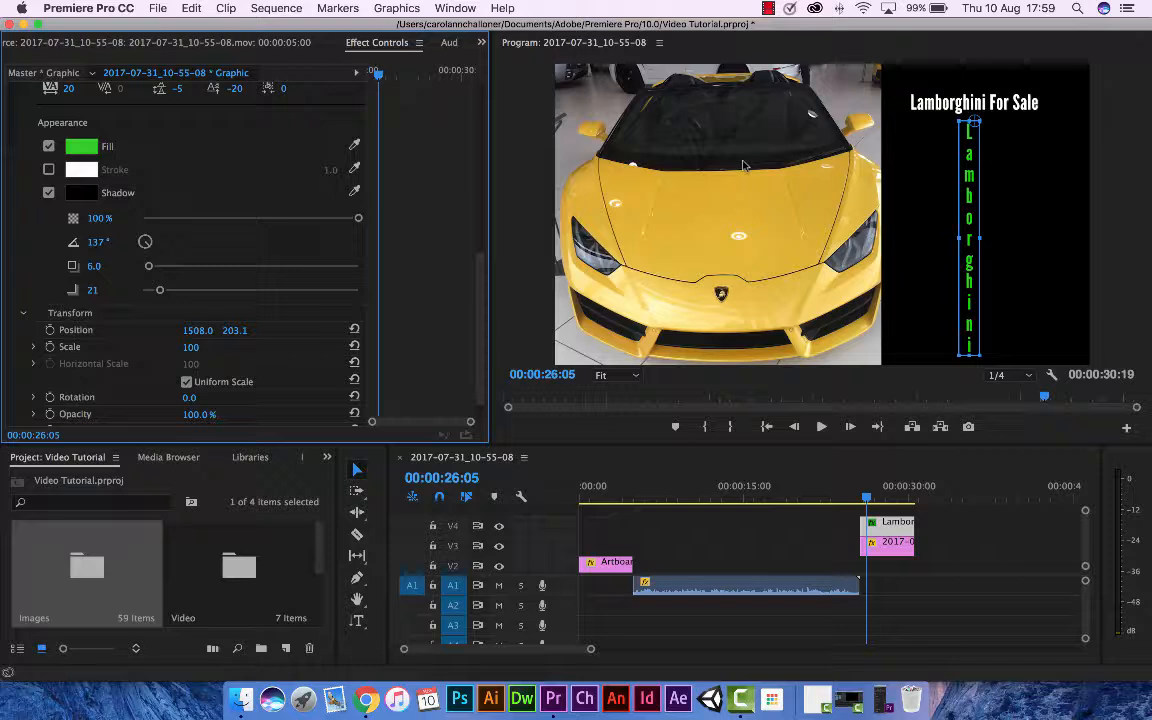
Enable a stroke on the vertical "Lamborghini" text and colour it red, #E20F0F.
{"action": "left_click", "coordinate": [48, 169]}
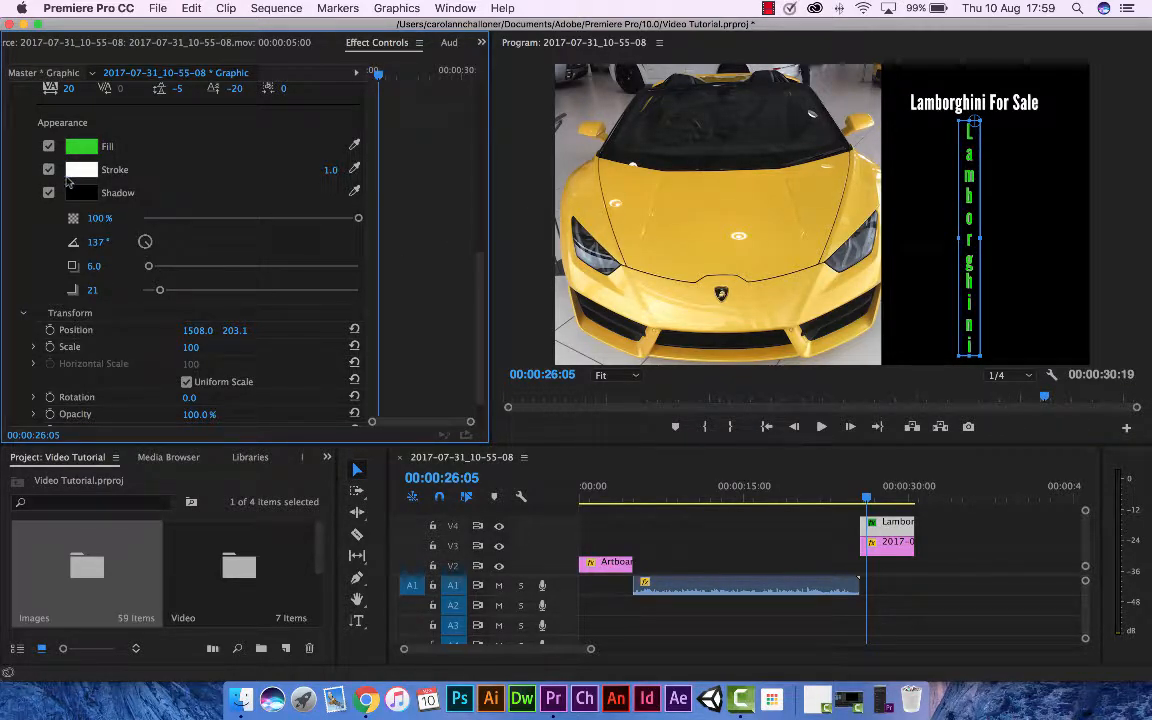
{"action": "left_click", "coordinate": [81, 166]}
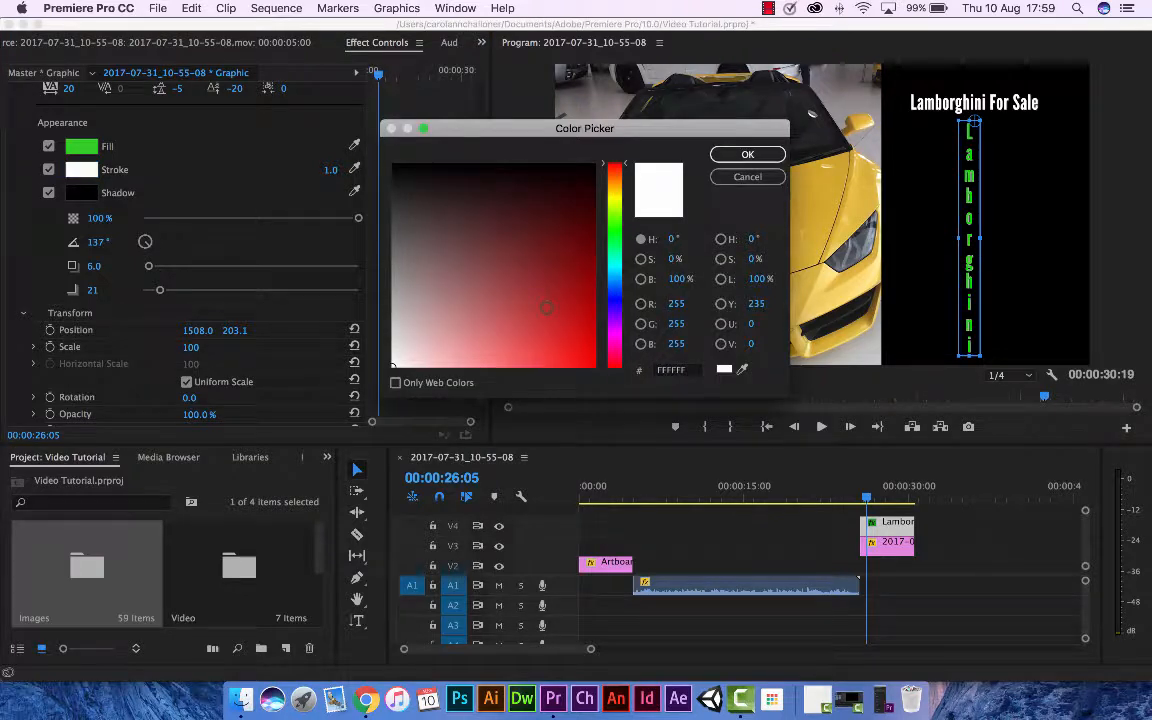
{"action": "left_click", "coordinate": [581, 344]}
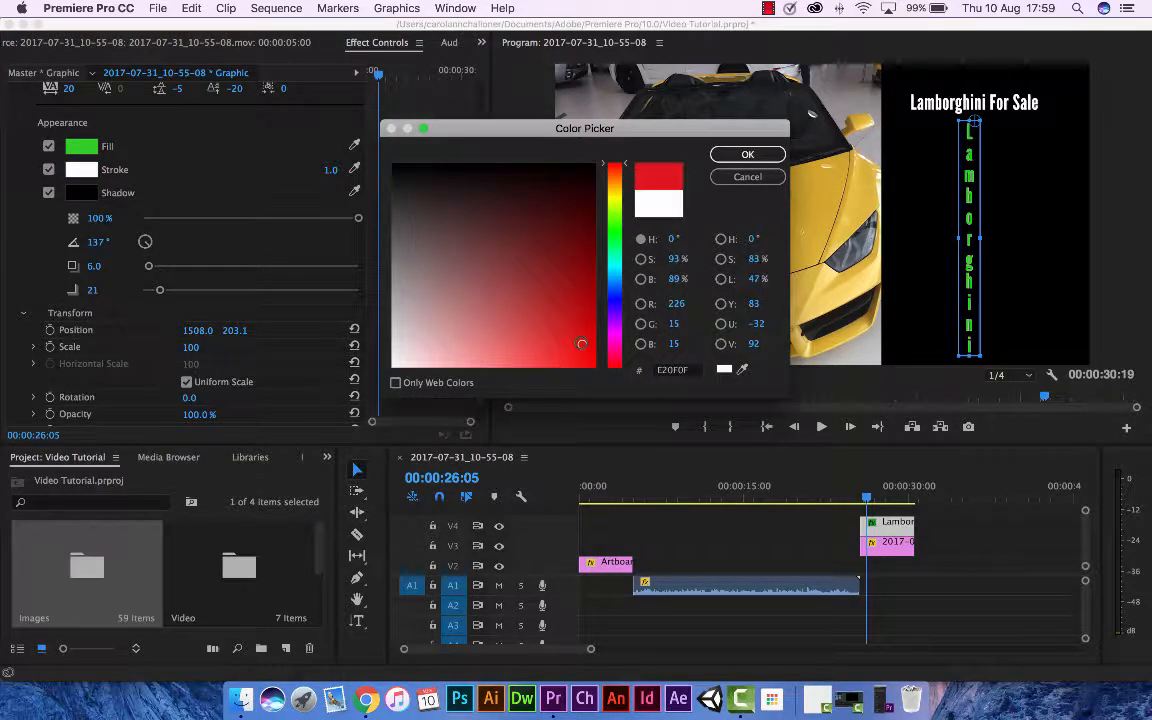
{"action": "left_click", "coordinate": [743, 158]}
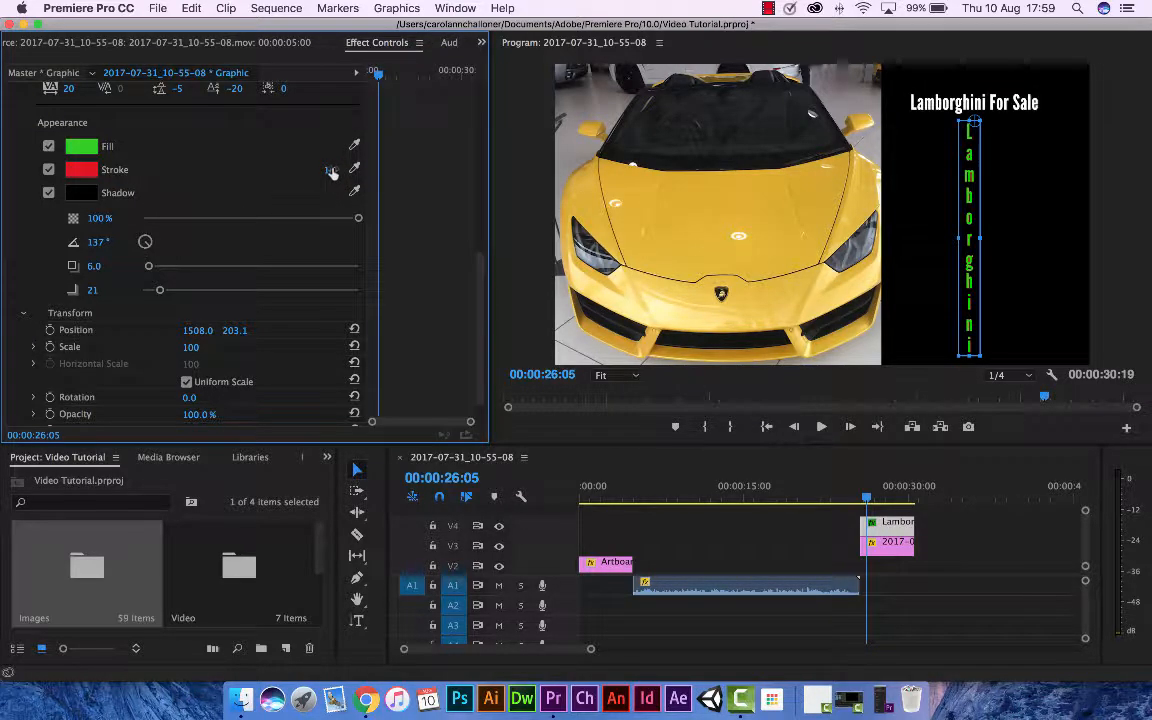
Try stroke widths of 10 and 7 on the vertical text and settle on 9.0.
{"action": "left_click", "coordinate": [330, 170]}
{"action": "type", "text": "10"}
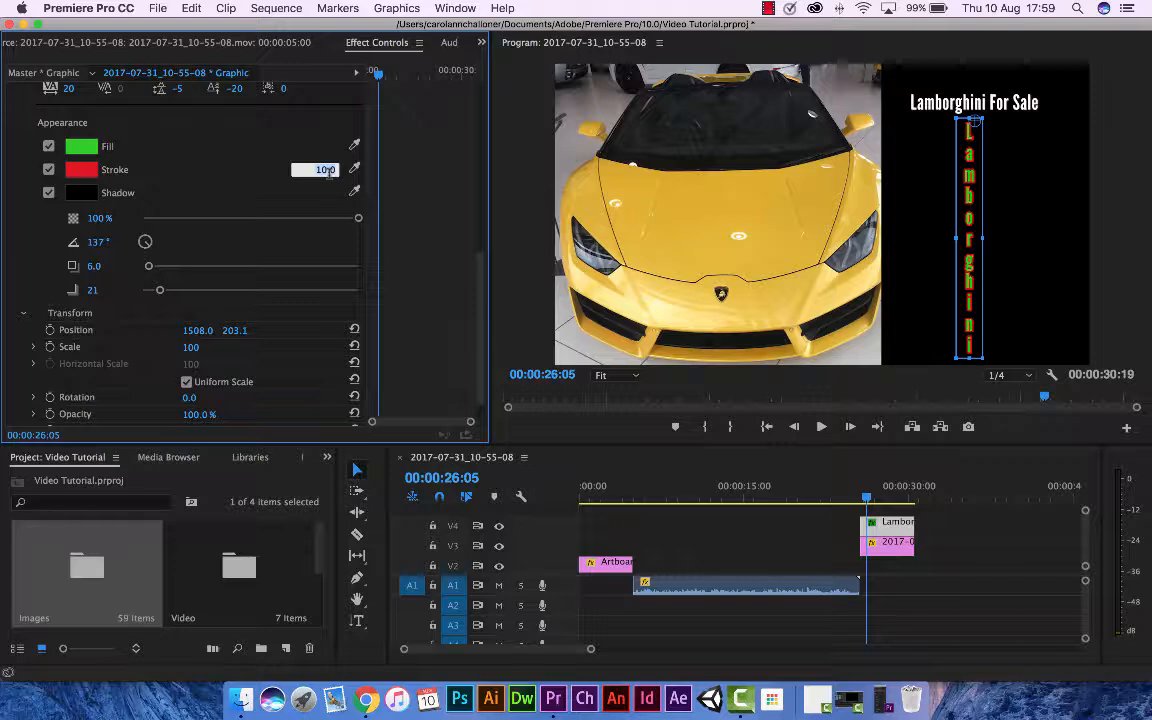
{"action": "key", "text": "Down"}
{"action": "key", "text": "Down"}
{"action": "key", "text": "Down"}
{"action": "key", "text": "Down"}
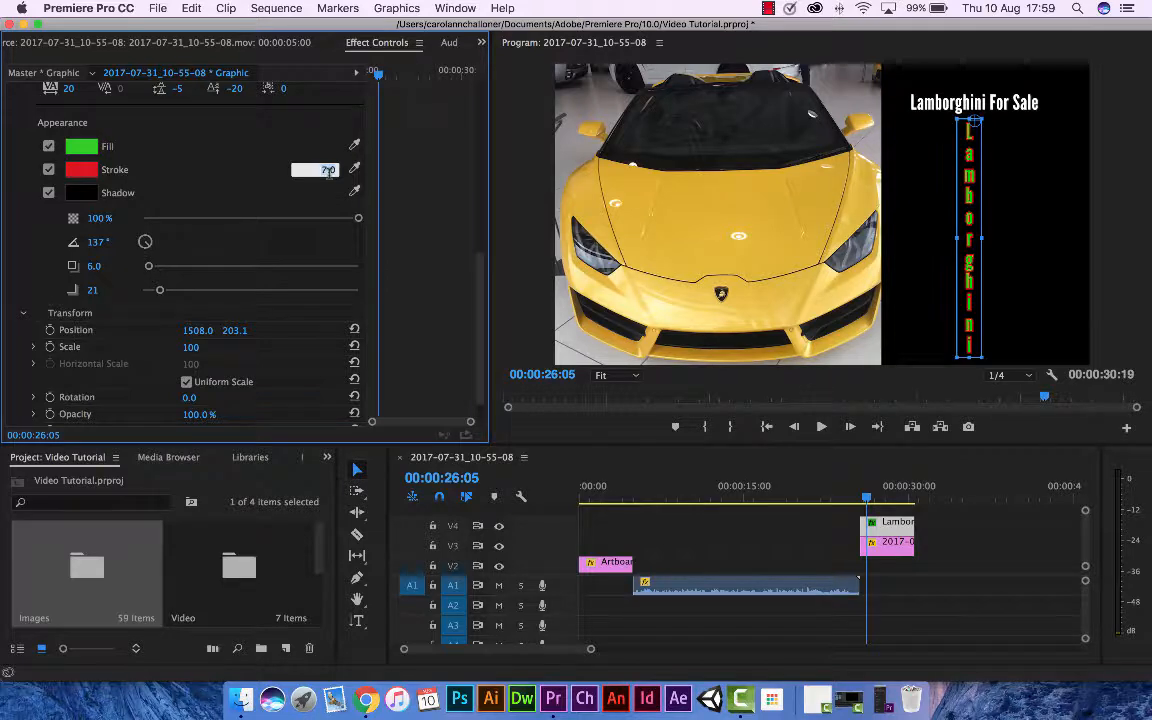
{"action": "key", "text": "Up"}
{"action": "key", "text": "Up"}
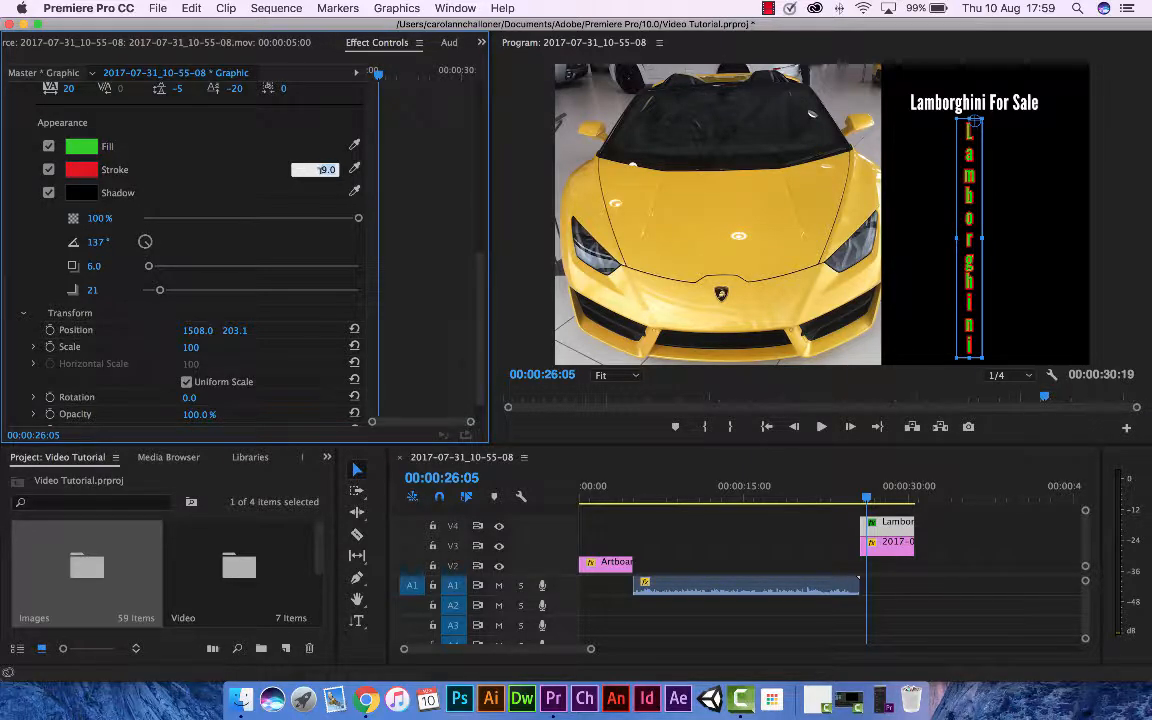
Try stroke widths of 4, 9 and 6 on the vertical "Lamborghini" text.
{"action": "type", "text": "4"}
{"action": "key", "text": "Return"}
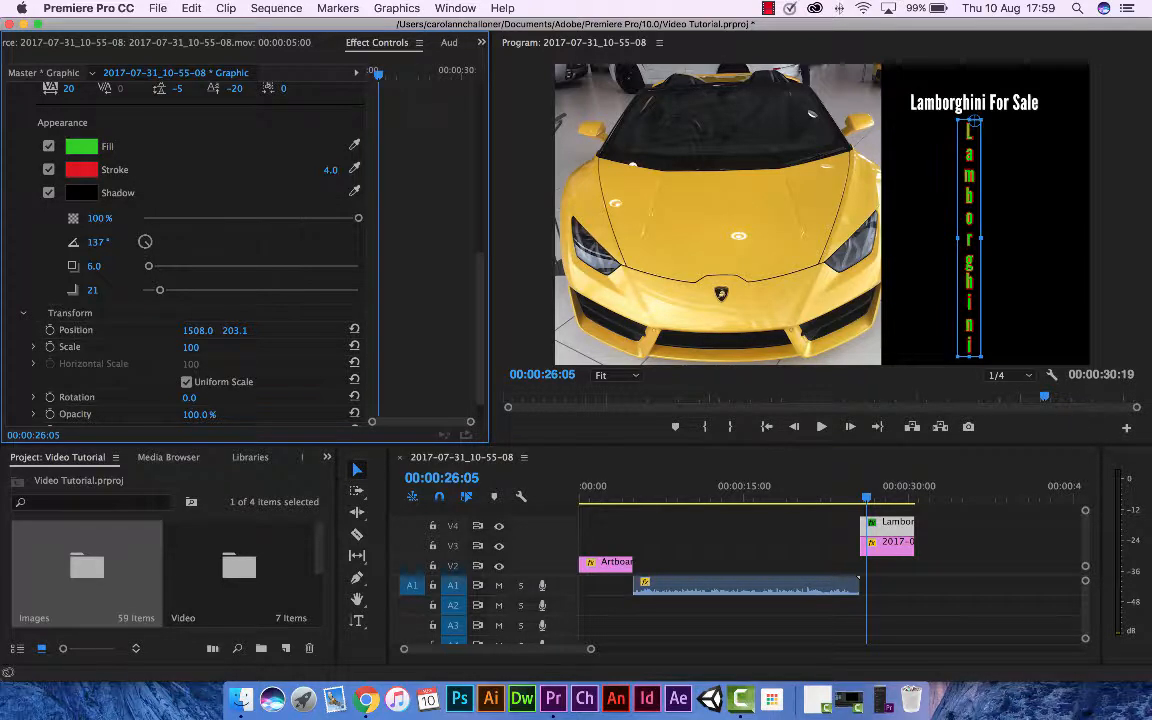
{"action": "mouse_move", "coordinate": [331, 174]}
{"action": "left_mouse_down"}
{"action": "mouse_move", "coordinate": [352, 170]}
{"action": "mouse_move", "coordinate": [325, 170]}
{"action": "mouse_move", "coordinate": [347, 170]}
{"action": "mouse_move", "coordinate": [336, 170]}
{"action": "left_mouse_up"}
{"action": "left_click", "coordinate": [329, 170]}
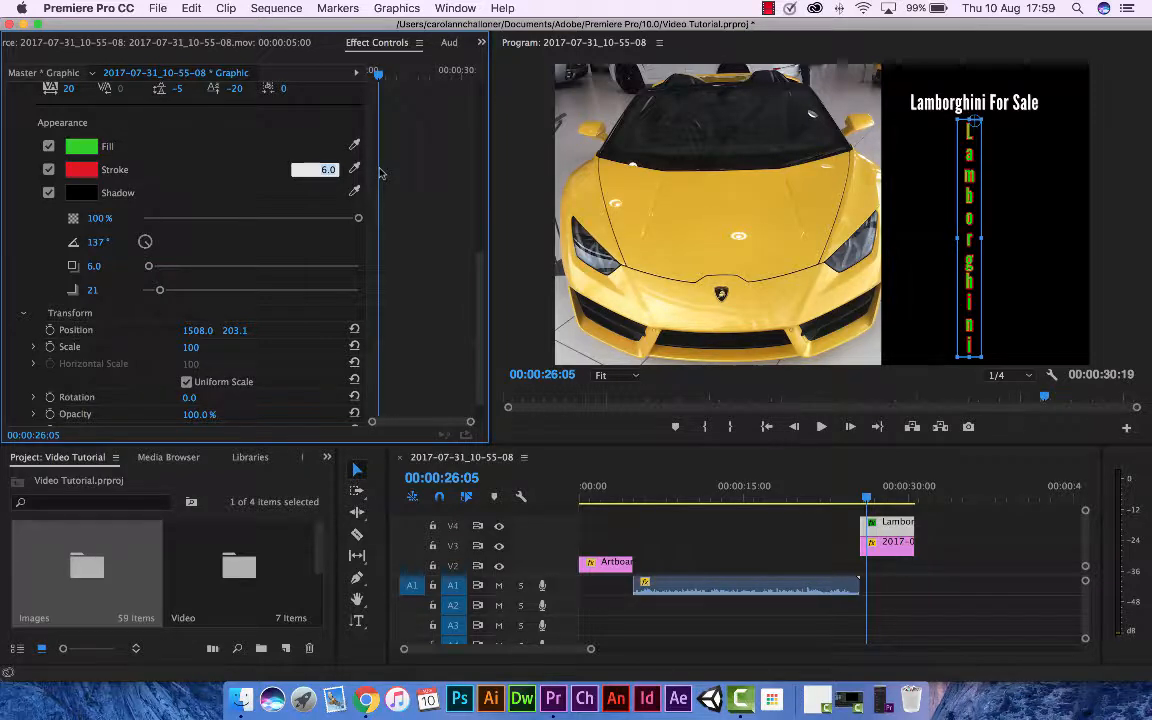
{"action": "key", "text": "Up"}
{"action": "key", "text": "Up"}
{"action": "key", "text": "Up"}
{"action": "key", "text": "Up"}
{"action": "key", "text": "Up"}
{"action": "key", "text": "Up"}
{"action": "key", "text": "Up"}
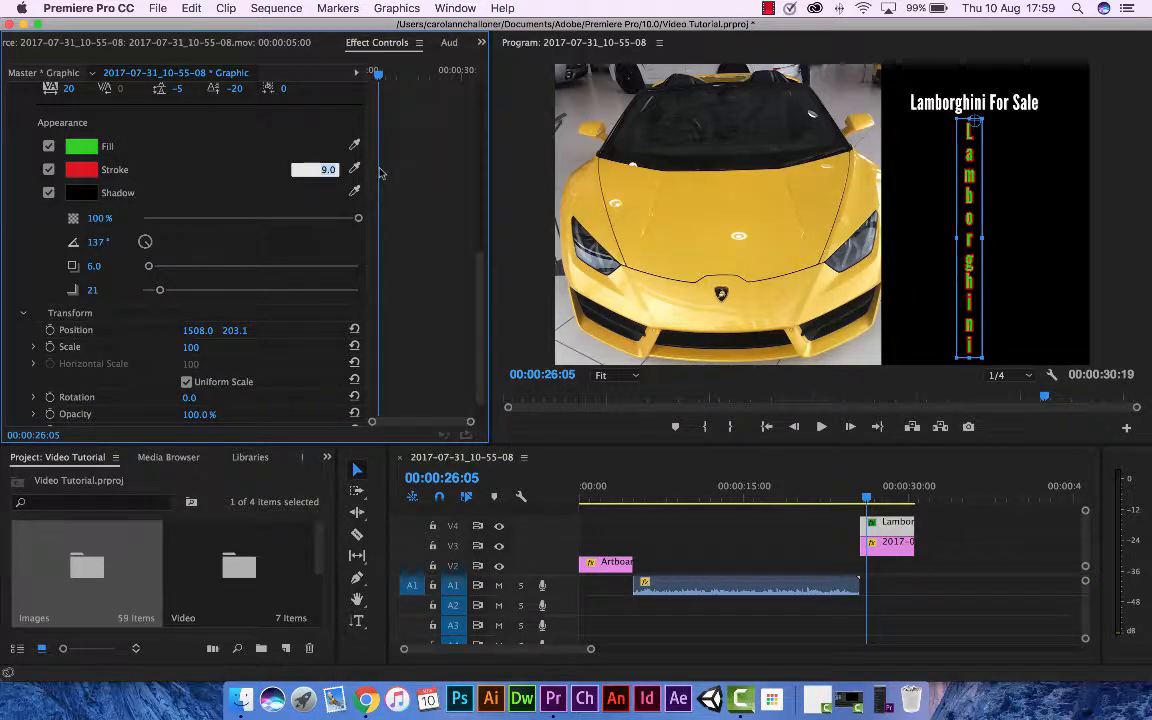
{"action": "key", "text": "Down"}
{"action": "key", "text": "Down"}
{"action": "key", "text": "Down"}
{"action": "key", "text": "Down"}
{"action": "key", "text": "Down"}
{"action": "key", "text": "Down"}
{"action": "key", "text": "Down"}
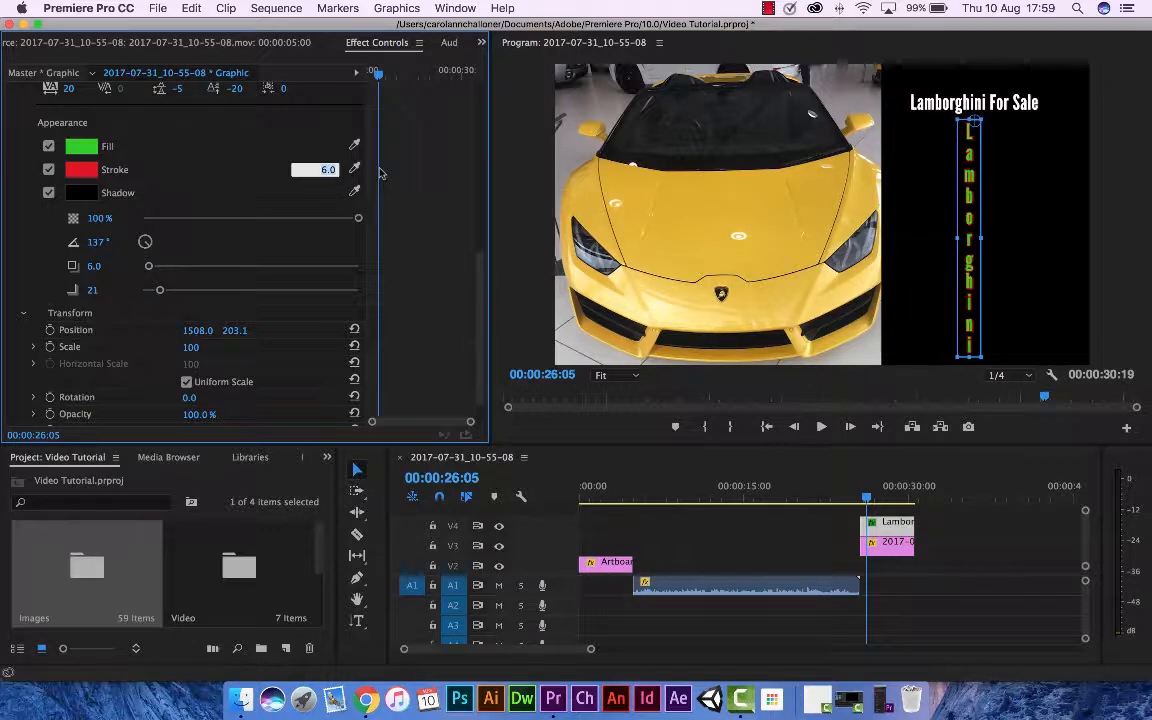
{"action": "left_click", "coordinate": [100, 147]}
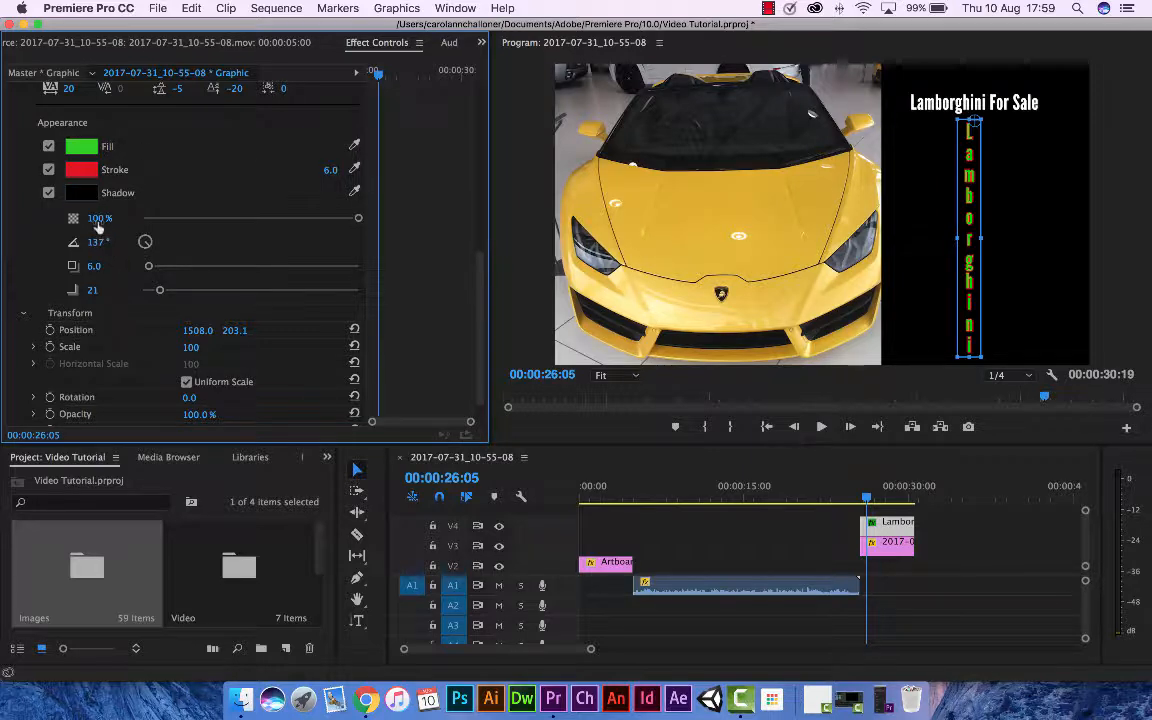
Set the vertical text's stroke width to 5.0 and its shadow opacity to 0%.
{"action": "left_click", "coordinate": [99, 218]}
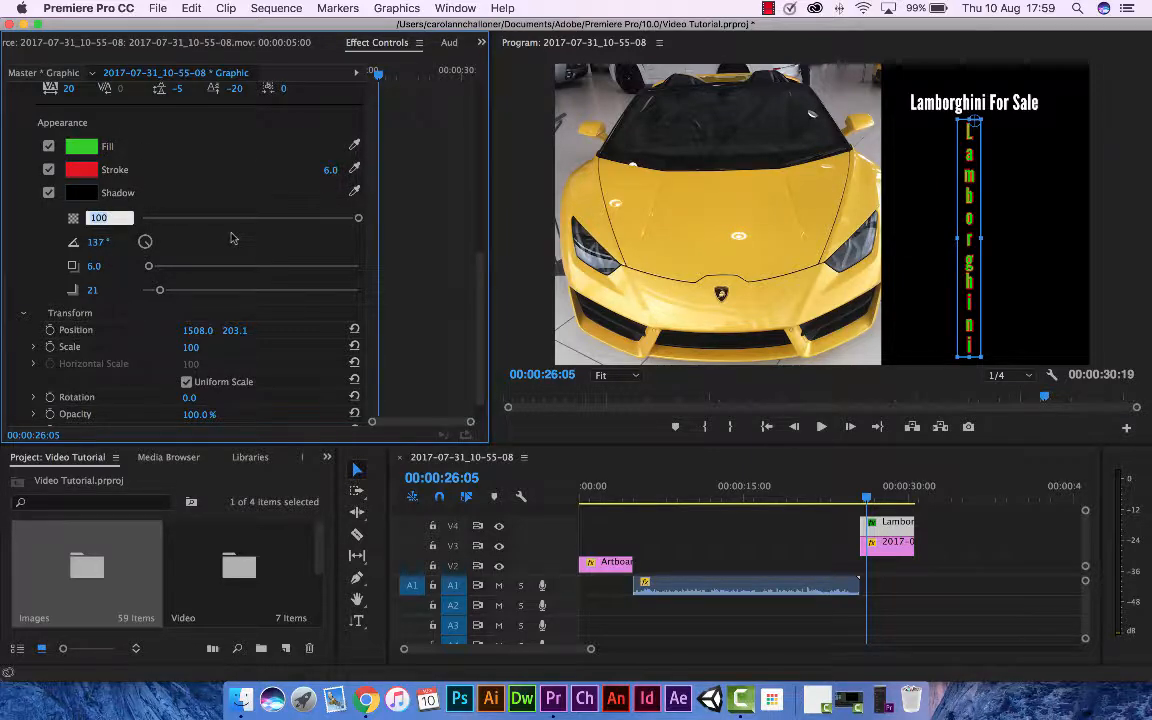
{"action": "key", "text": "Down"}
{"action": "key", "text": "Down"}
{"action": "key", "text": "Up"}
{"action": "key", "text": "Up"}
{"action": "key", "text": "Up"}
{"action": "key", "text": "Up"}
{"action": "key", "text": "Up"}
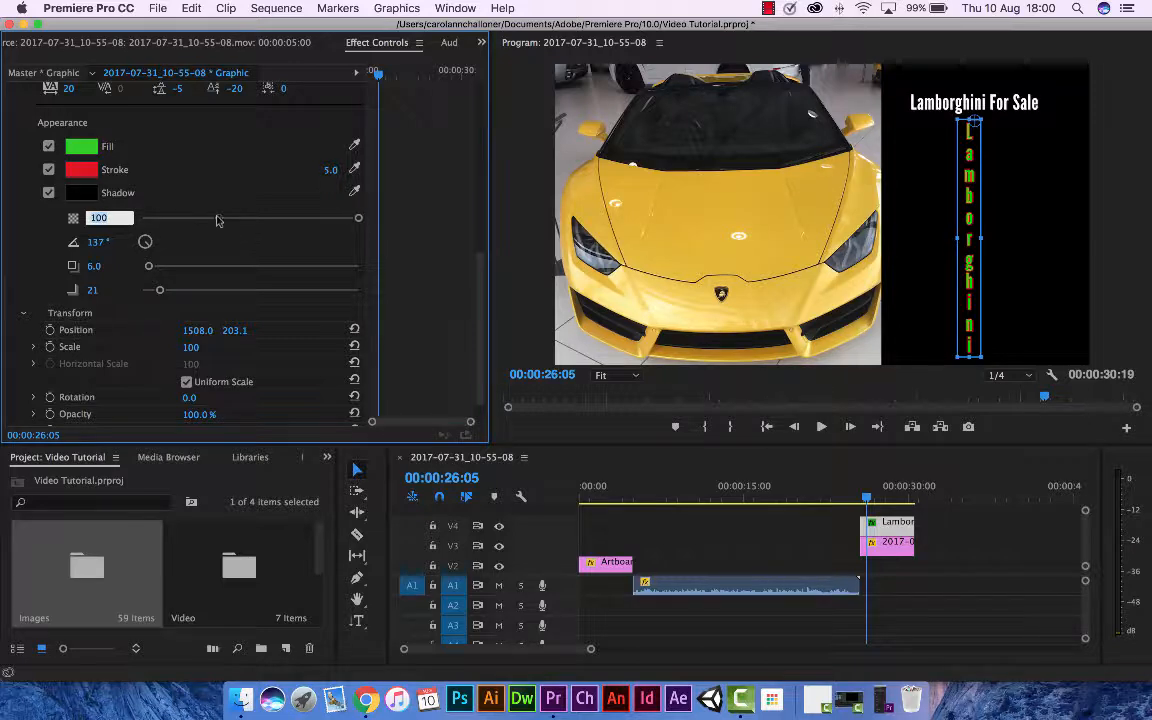
{"action": "left_click", "coordinate": [219, 218]}
{"action": "mouse_move", "coordinate": [219, 218]}
{"action": "left_mouse_down"}
{"action": "mouse_move", "coordinate": [263, 218]}
{"action": "mouse_move", "coordinate": [233, 218]}
{"action": "left_mouse_up"}
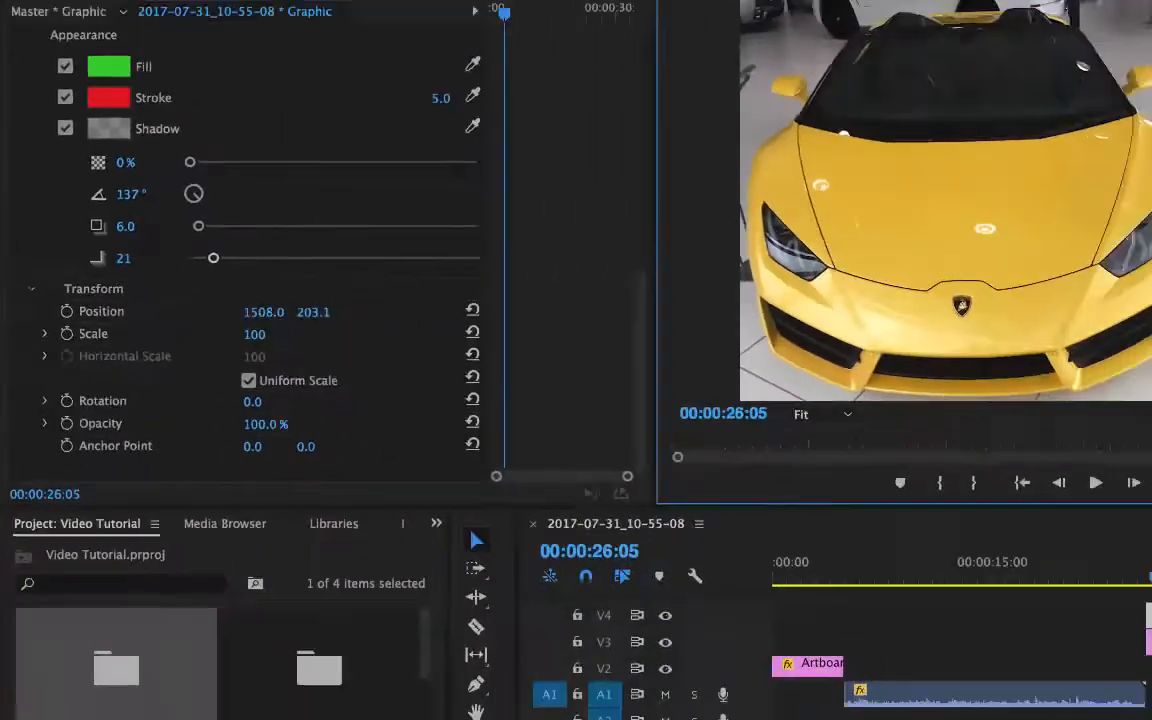
Move the vertical text to 1299.0, 189.1 and keyframe its rotation from 0° at 00:00:25:26 to -38° at 00:00:30:12.
{"action": "left_click_drag", "start_coordinate": [966, 249], "coordinate": [906, 247]}
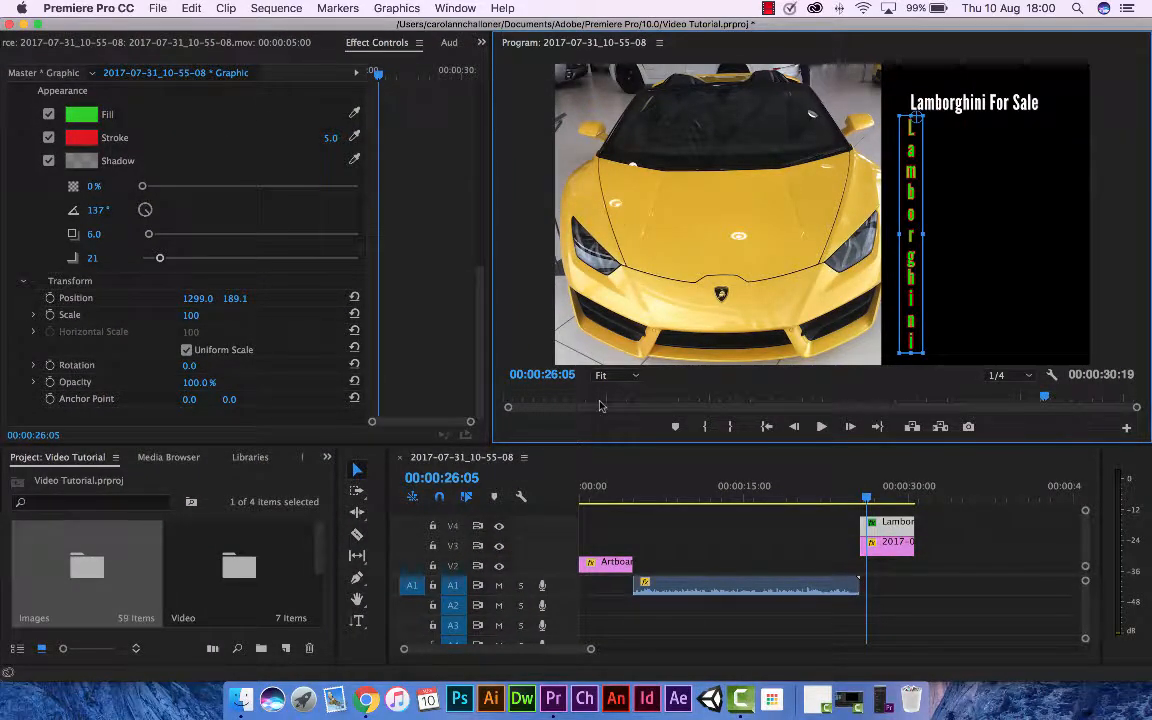
{"action": "left_click_drag", "start_coordinate": [866, 497], "coordinate": [861, 498]}
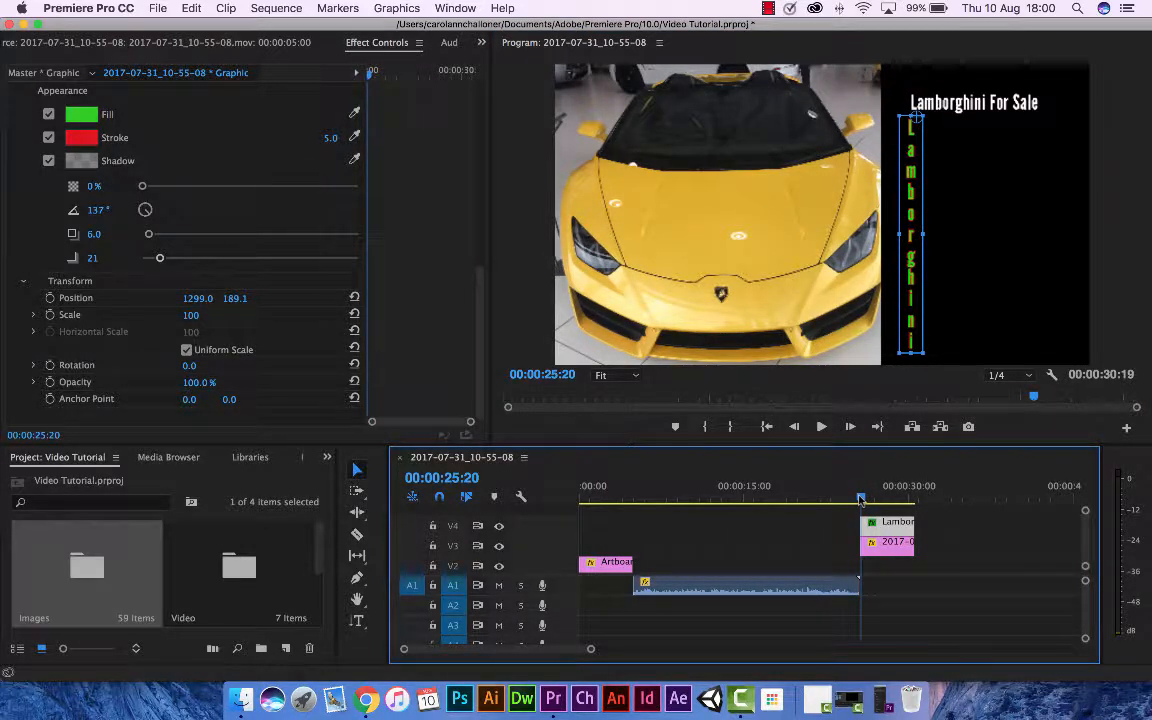
{"action": "left_click_drag", "start_coordinate": [861, 499], "coordinate": [859, 498]}
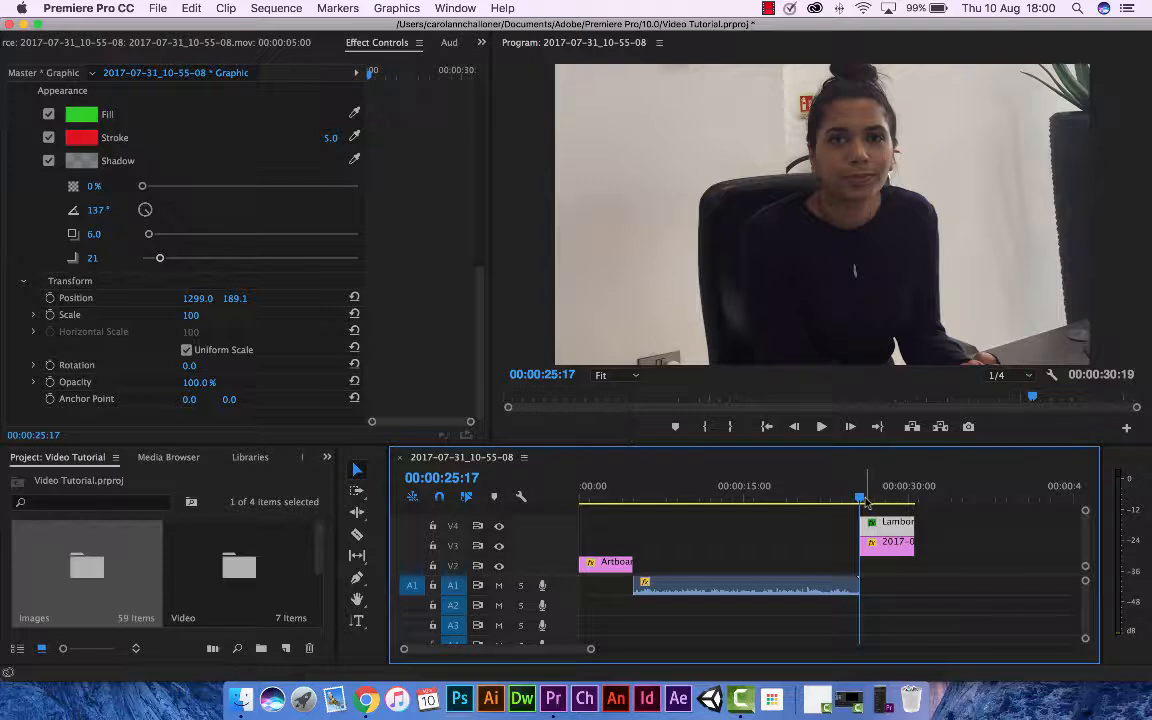
{"action": "left_click", "coordinate": [864, 499]}
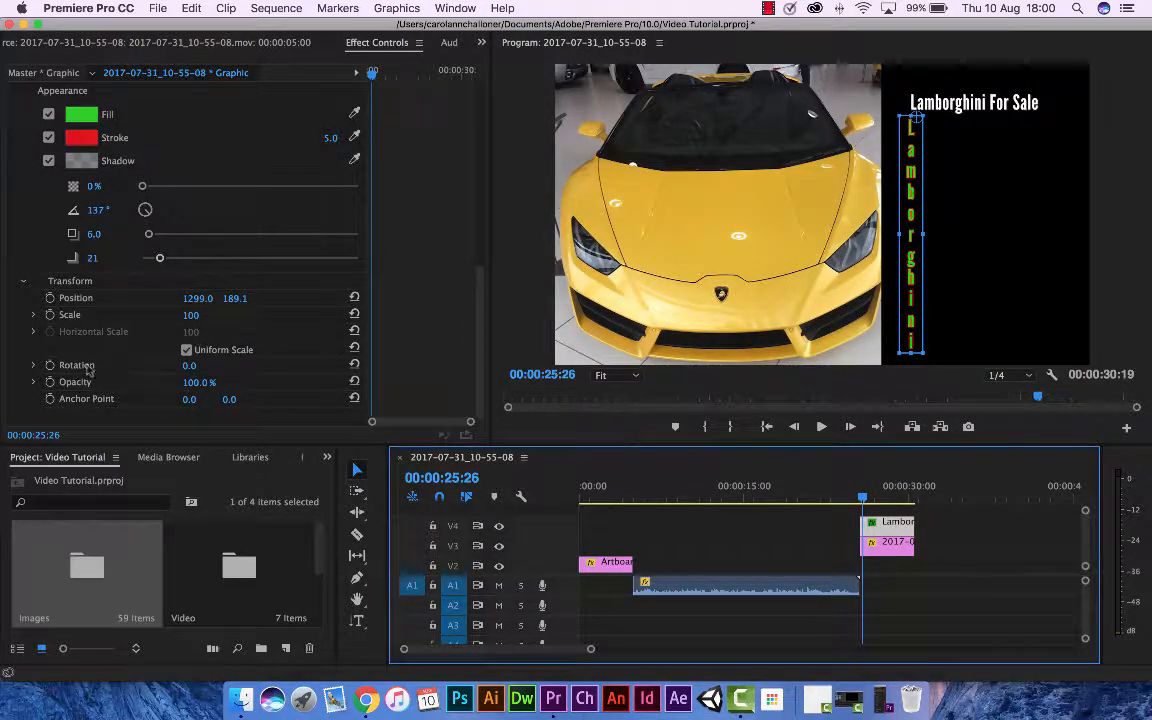
{"action": "left_click", "coordinate": [51, 366]}
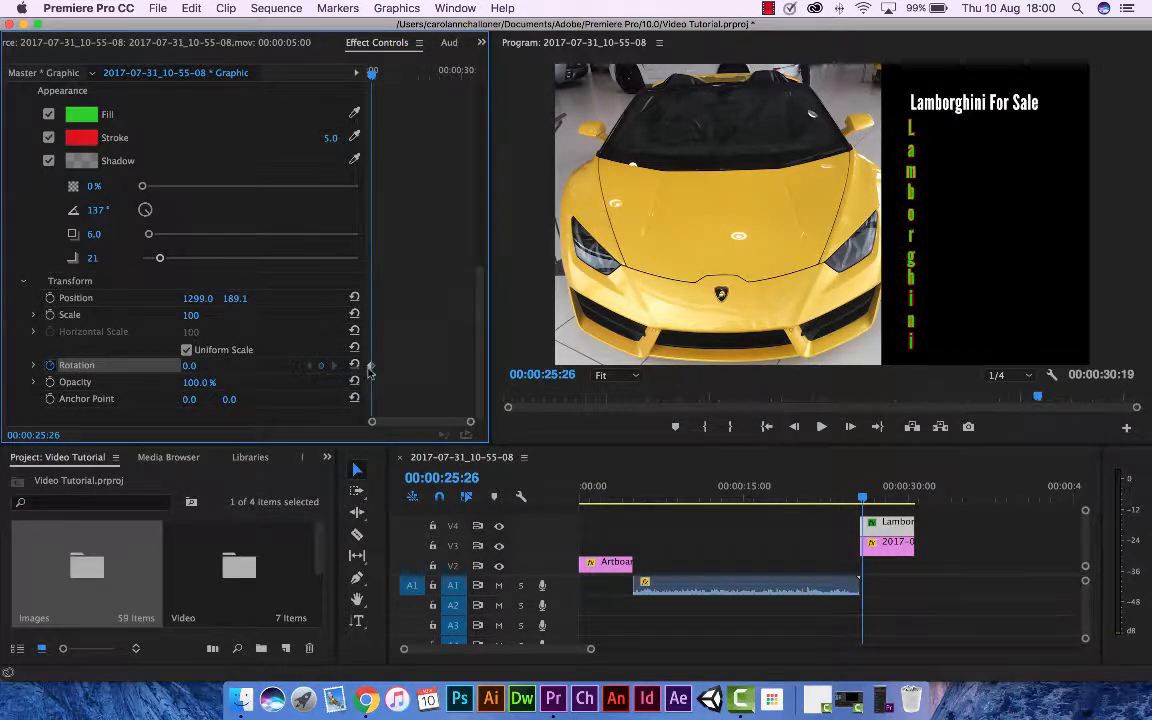
{"action": "left_click_drag", "start_coordinate": [862, 497], "coordinate": [917, 503]}
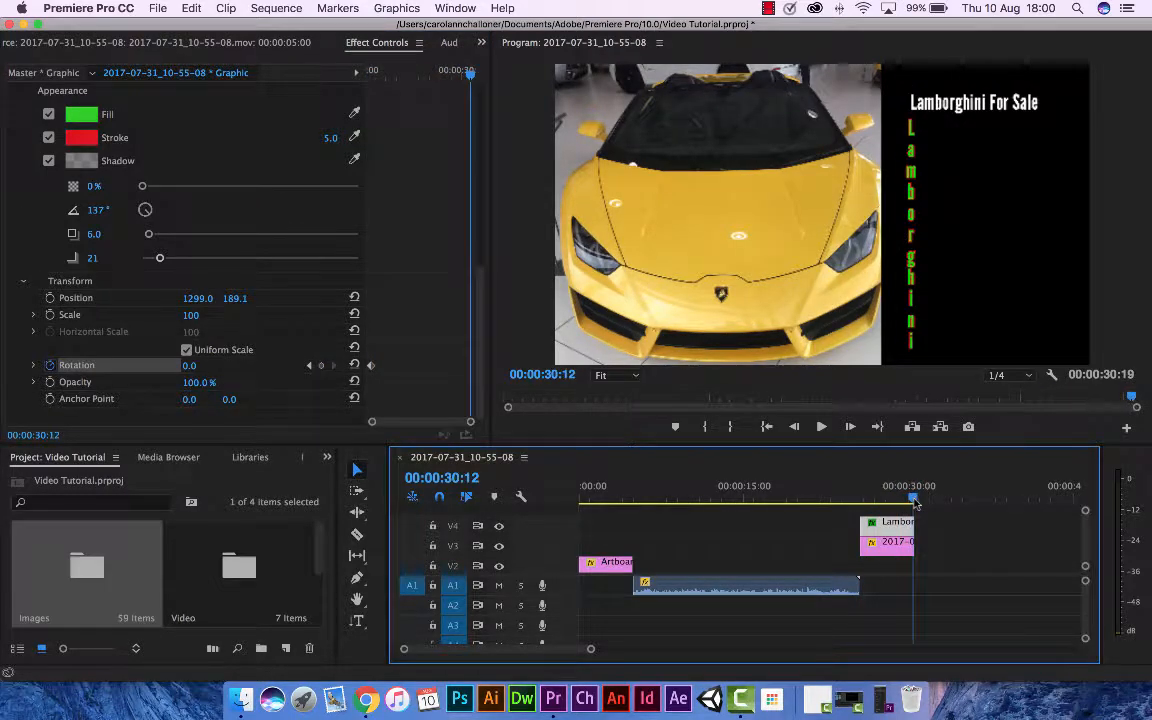
{"action": "mouse_move", "coordinate": [191, 367]}
{"action": "left_mouse_down"}
{"action": "mouse_move", "coordinate": [153, 367]}
{"action": "mouse_move", "coordinate": [207, 367]}
{"action": "left_mouse_up"}
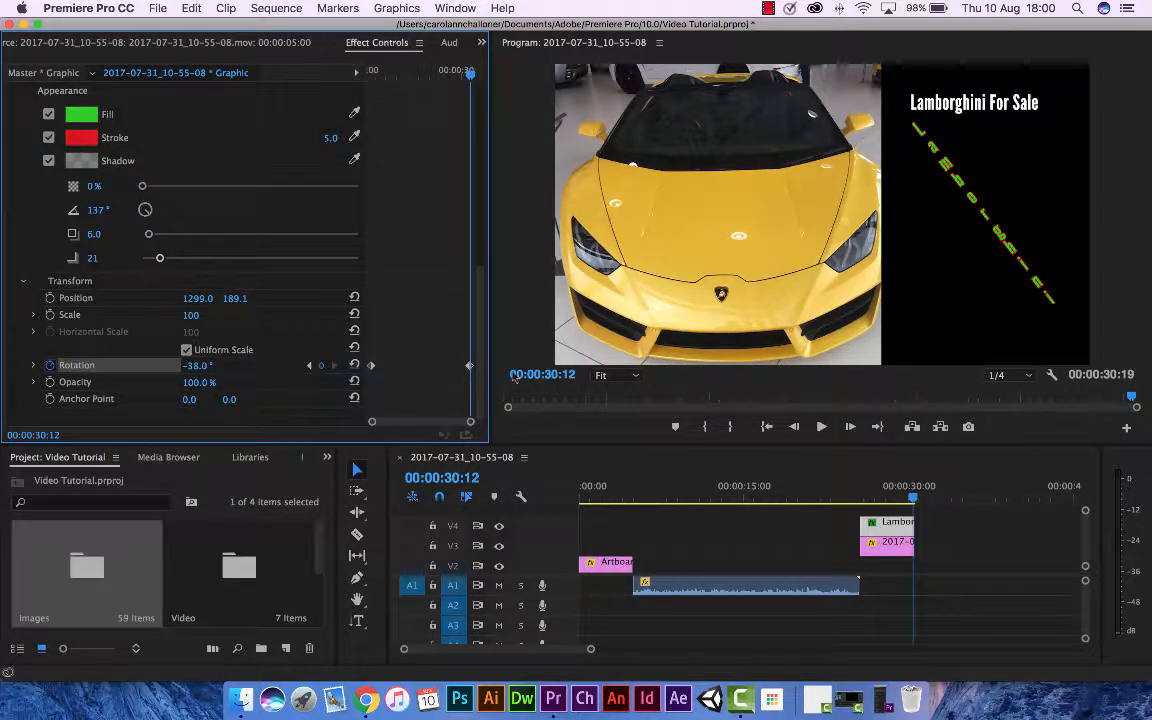
Play back the closing photo section and scrub through it to review the rotating vertical text.
{"action": "left_click_drag", "start_coordinate": [874, 499], "coordinate": [862, 503]}
{"action": "left_click", "coordinate": [820, 427]}
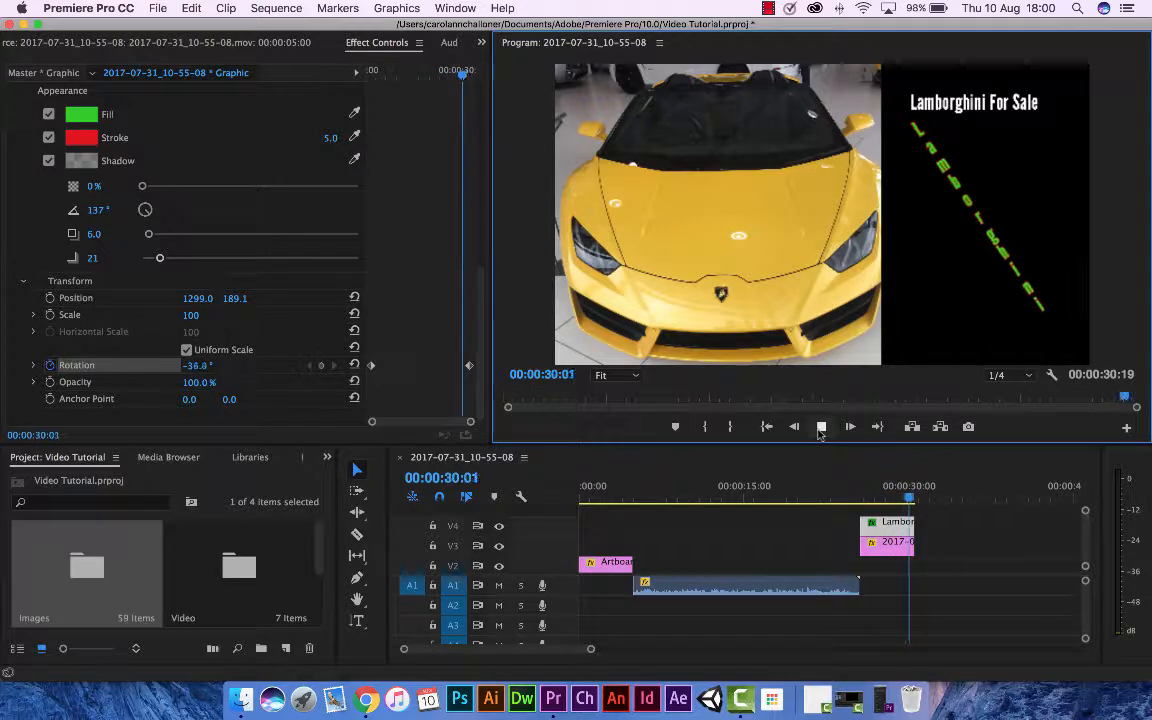
{"action": "left_click", "coordinate": [821, 428]}
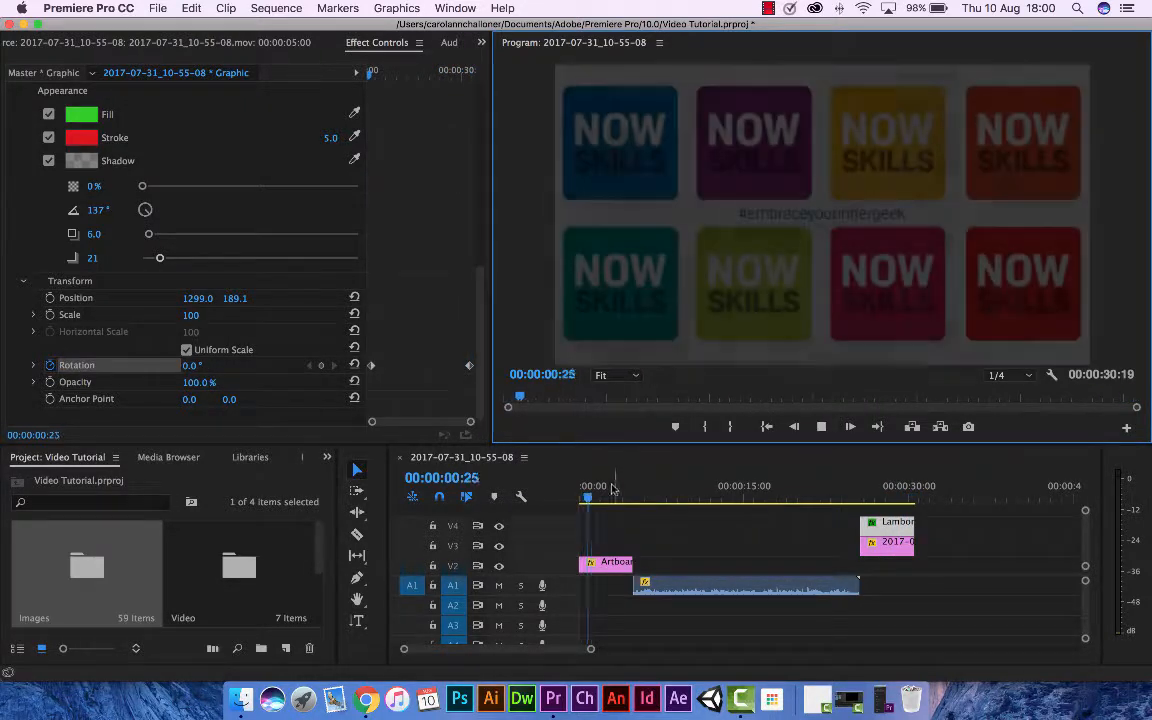
{"action": "left_click_drag", "start_coordinate": [614, 490], "coordinate": [891, 498]}
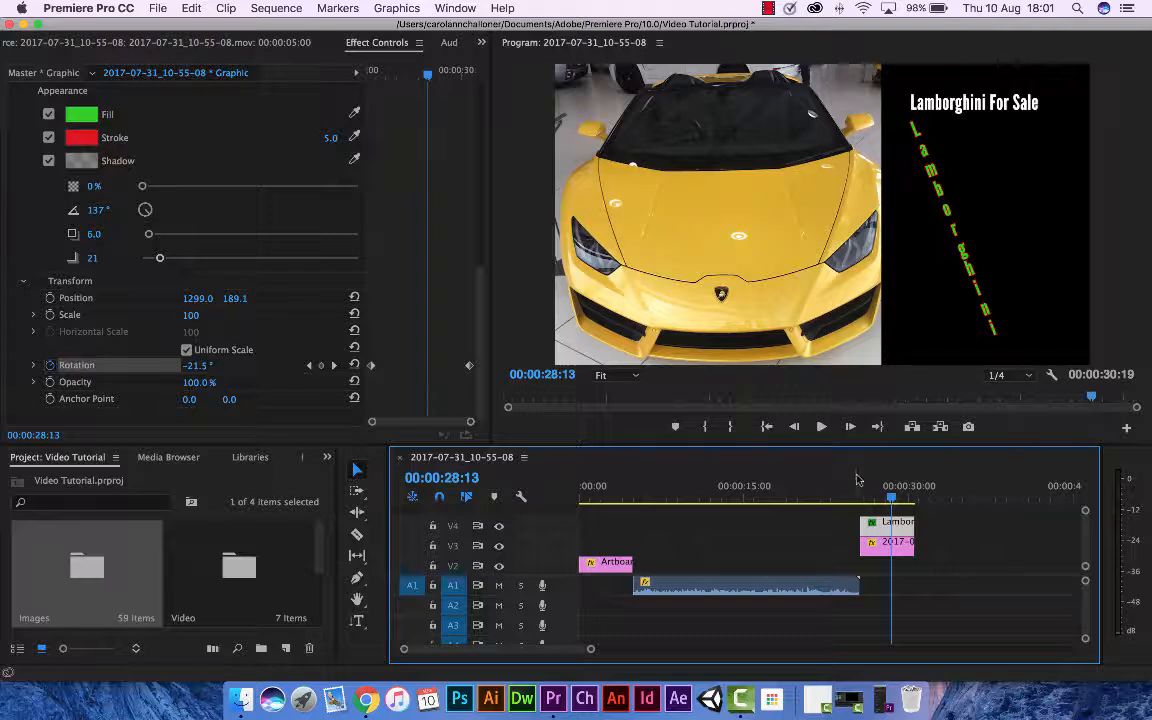
Enable rotation keyframing on the car photo at 00:00:25:24, try -9°, and reset the rotation to 0°.
{"action": "left_click_drag", "start_coordinate": [863, 499], "coordinate": [862, 499]}
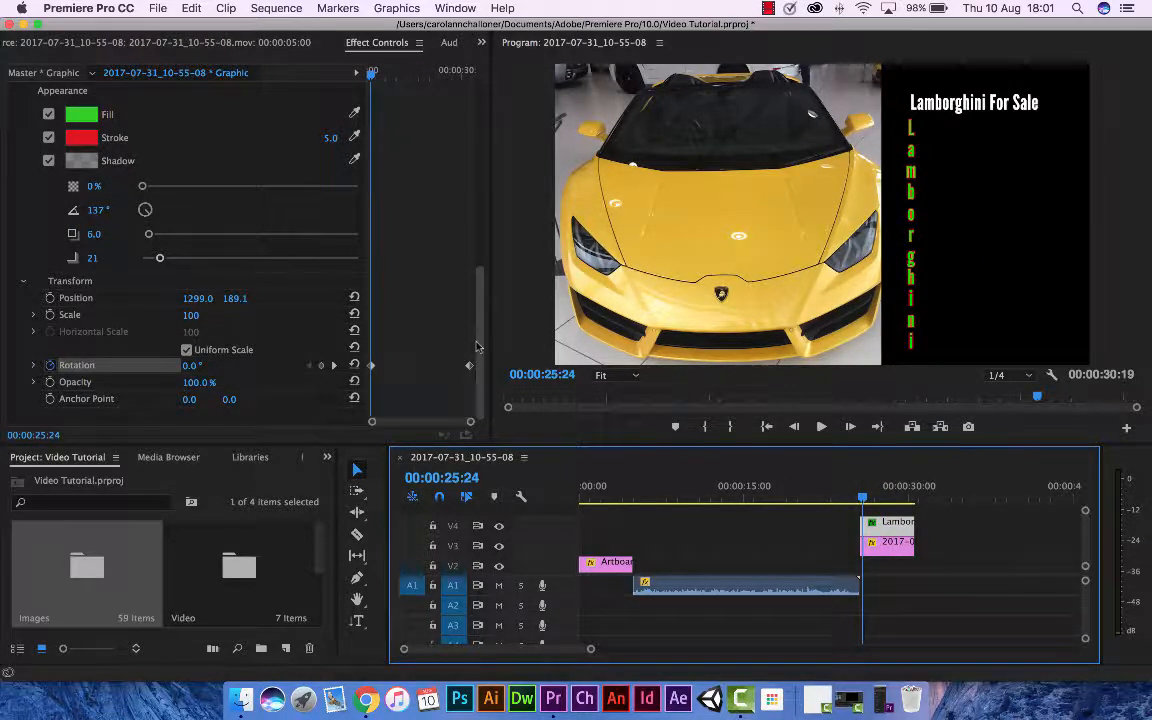
{"action": "left_click_drag", "start_coordinate": [477, 334], "coordinate": [493, 123]}
{"action": "left_click", "coordinate": [756, 251]}
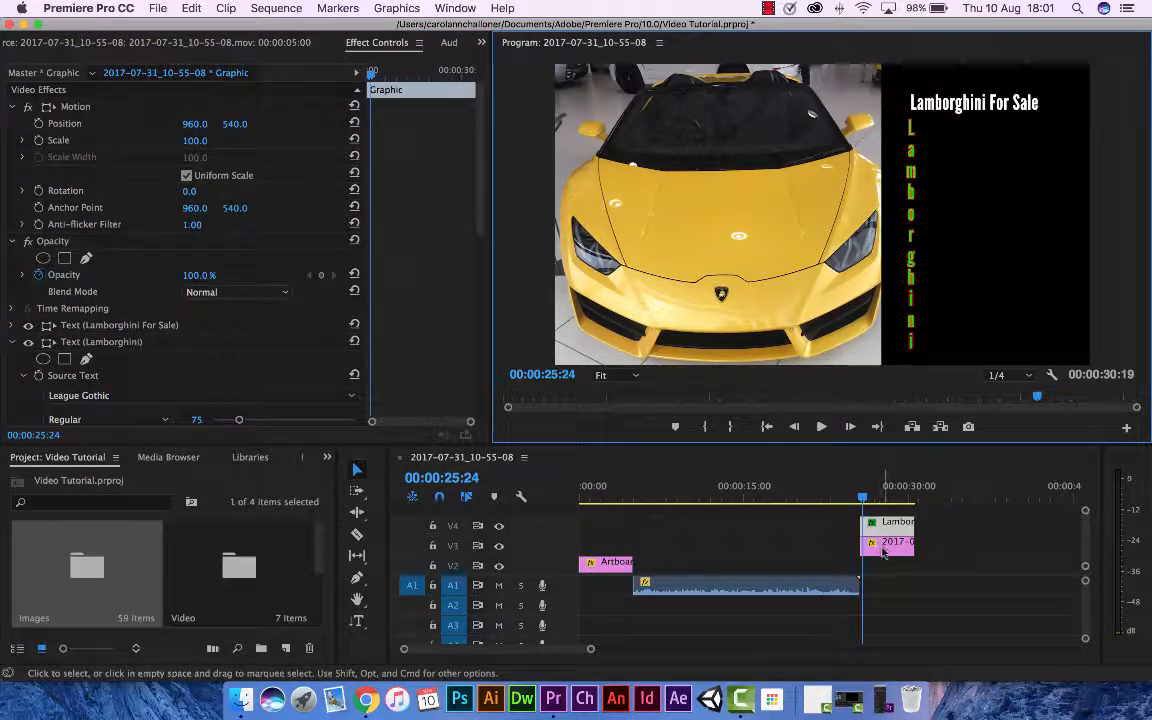
{"action": "left_click", "coordinate": [885, 541]}
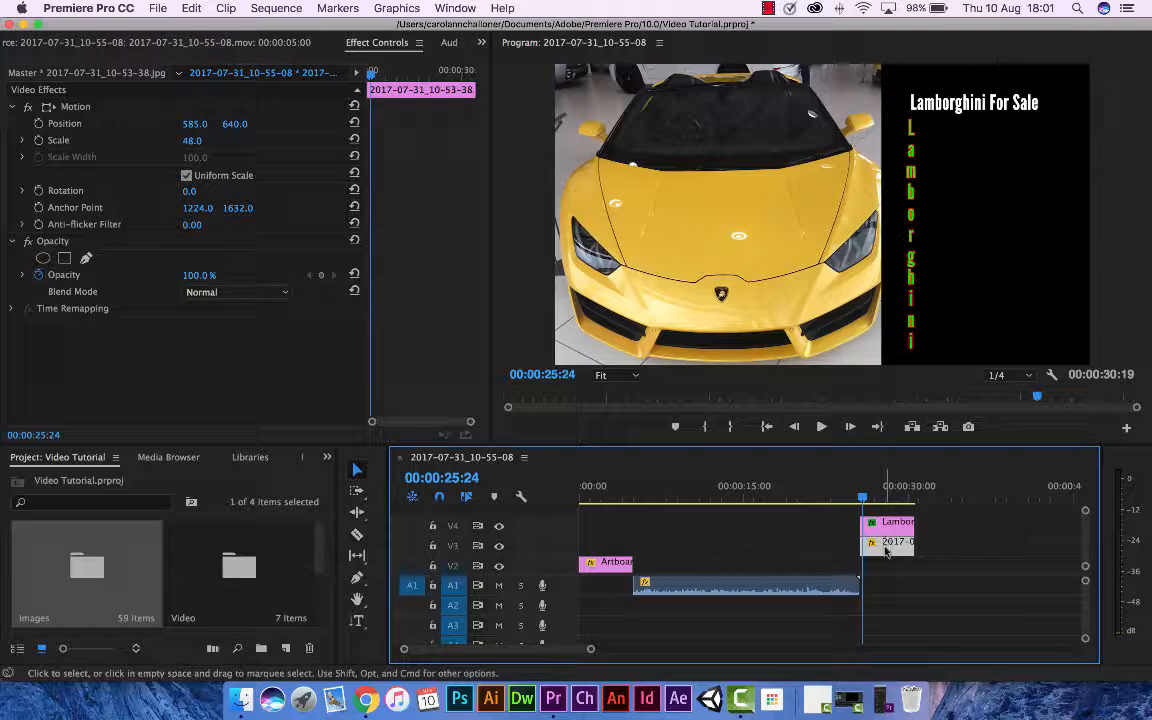
{"action": "left_click", "coordinate": [38, 190]}
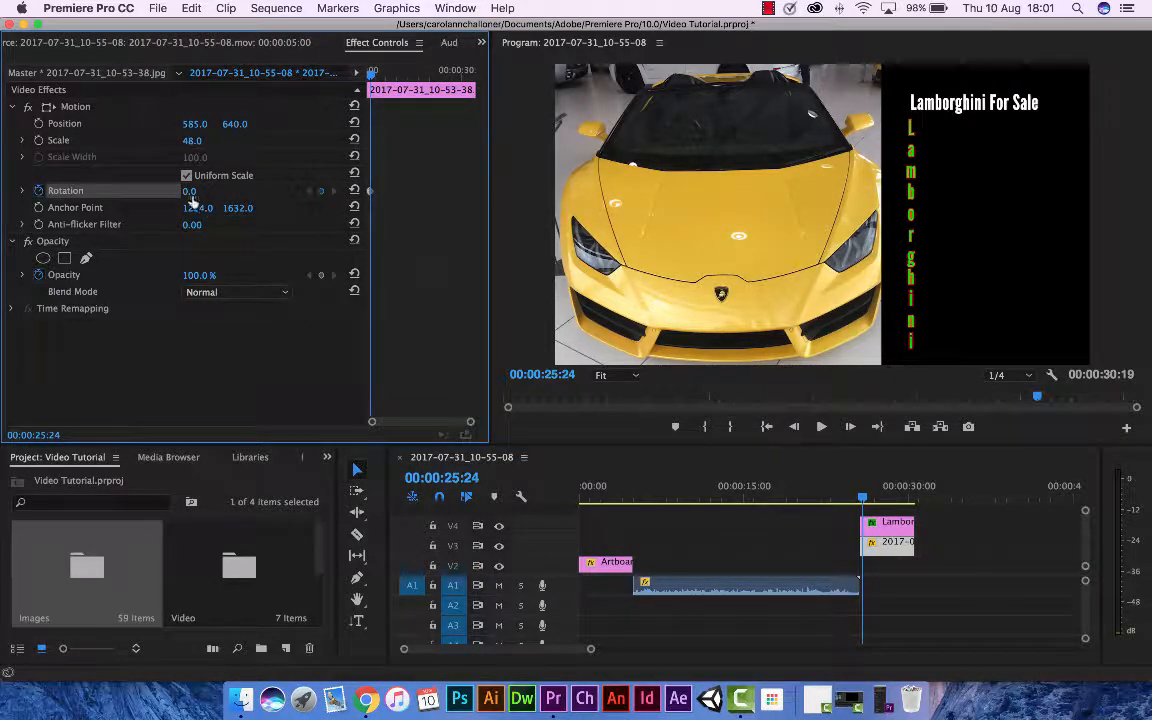
{"action": "mouse_move", "coordinate": [190, 190]}
{"action": "left_mouse_down"}
{"action": "mouse_move", "coordinate": [169, 190]}
{"action": "mouse_move", "coordinate": [181, 190]}
{"action": "left_mouse_up"}
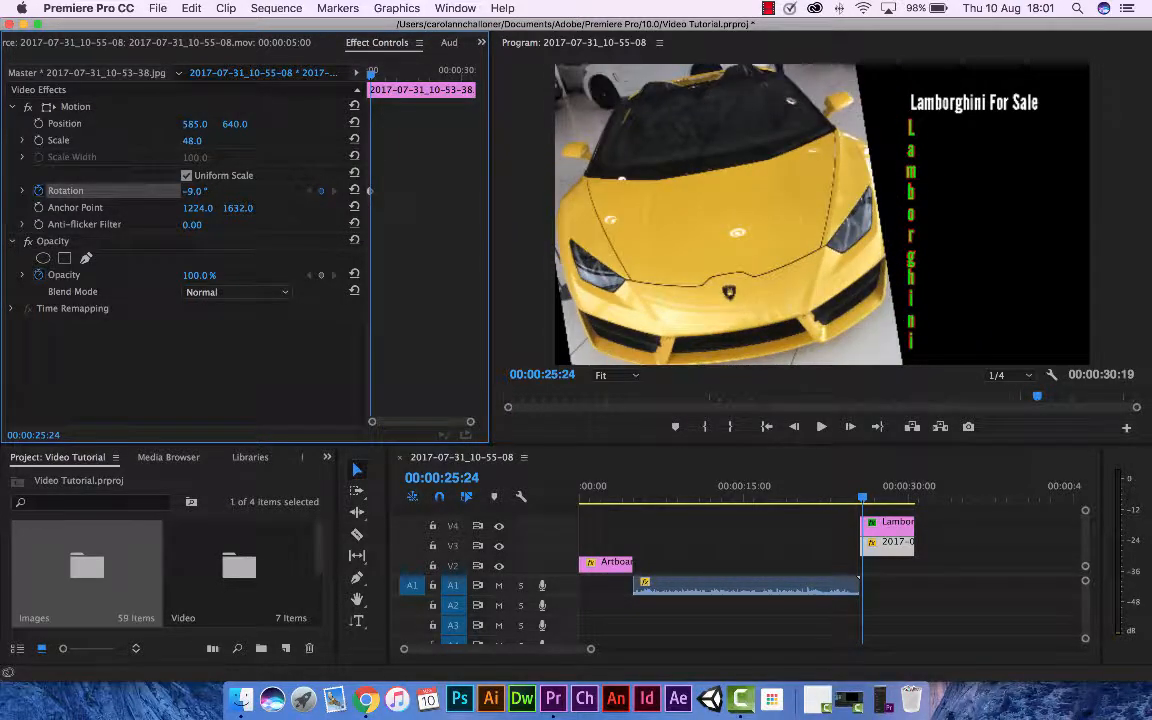
{"action": "left_click", "coordinate": [354, 190]}
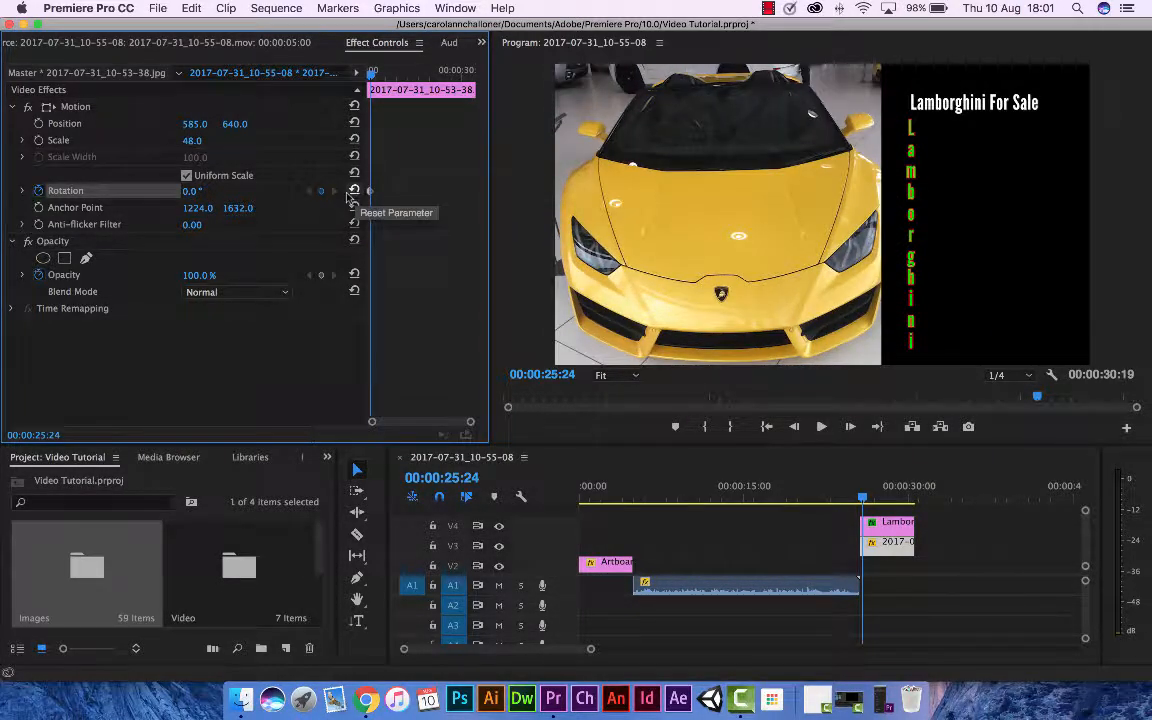
Try the Lighten blend mode on the car photo and settle on Hard Mix.
{"action": "left_click", "coordinate": [285, 292]}
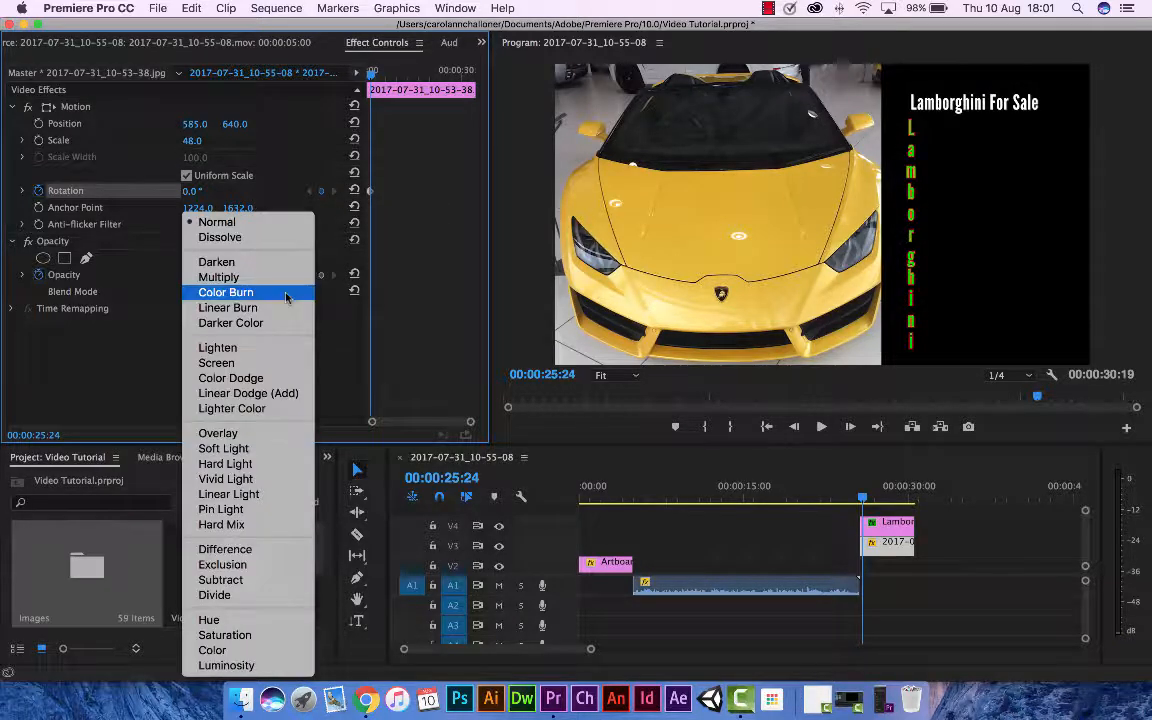
{"action": "left_click", "coordinate": [227, 347]}
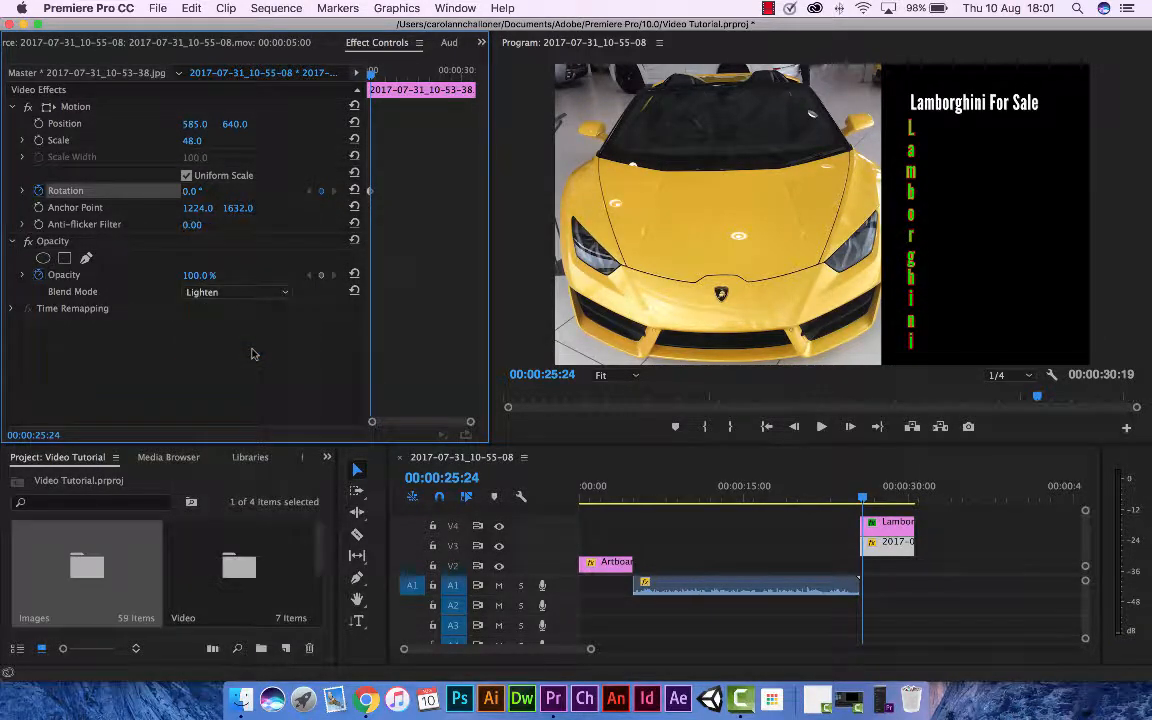
{"action": "left_click", "coordinate": [285, 292]}
{"action": "left_click", "coordinate": [258, 528]}
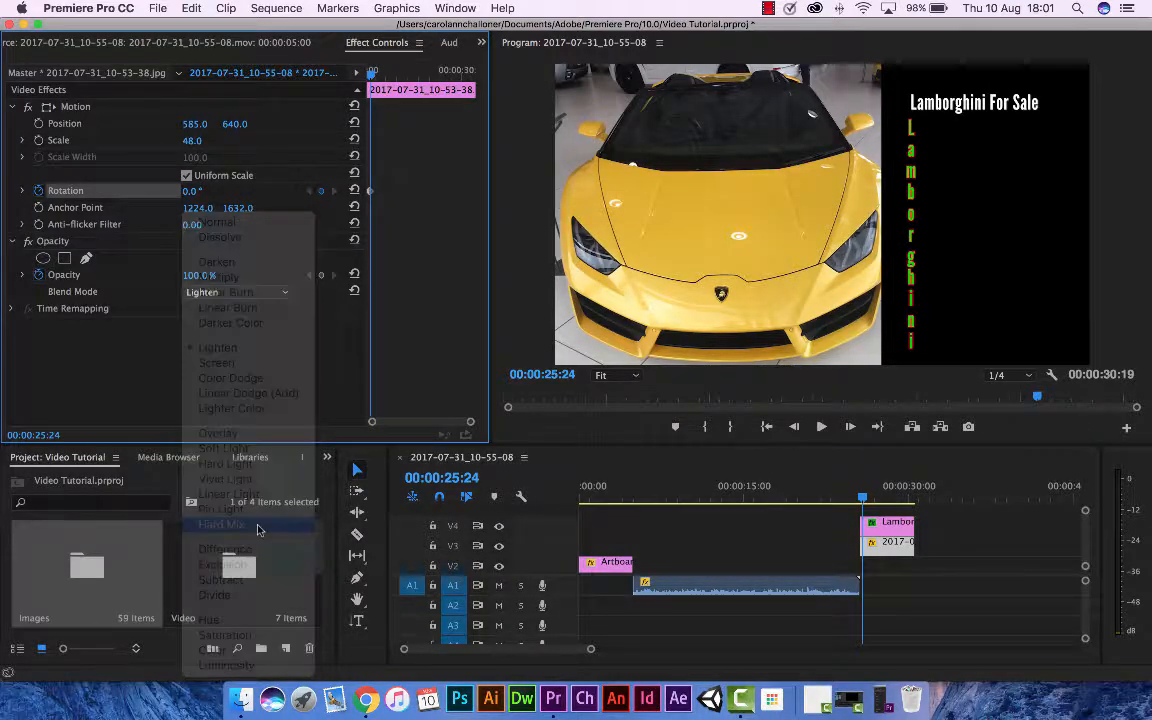
{"action": "left_click", "coordinate": [285, 293]}
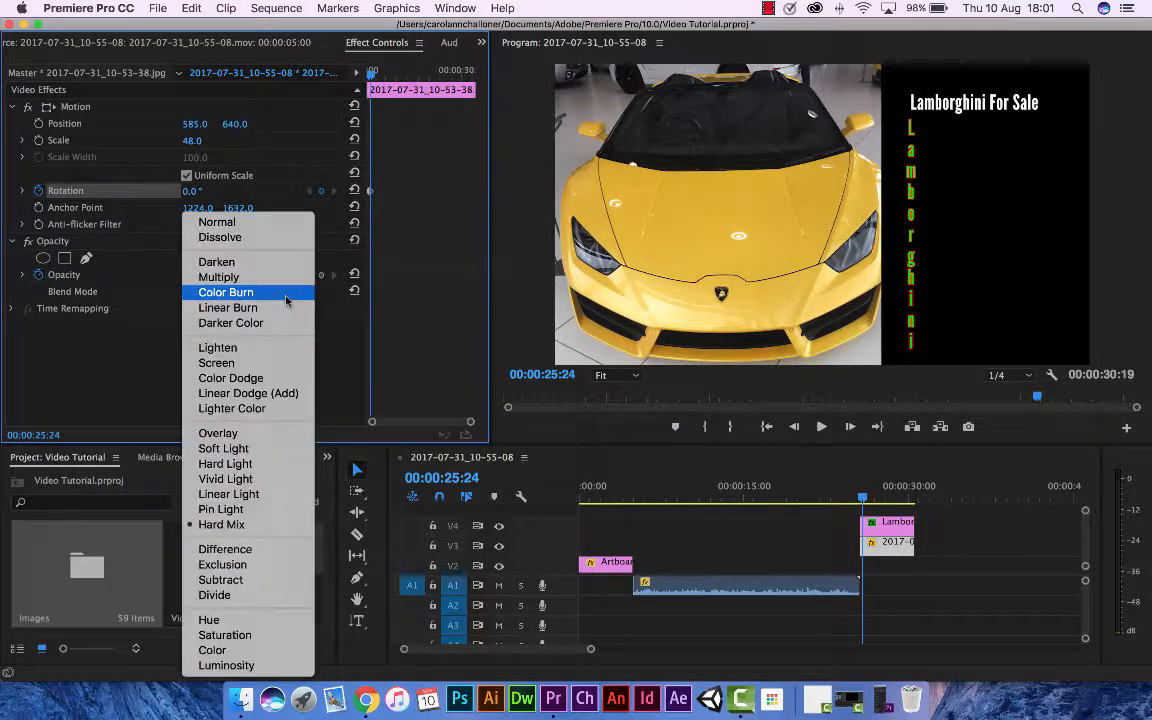
{"action": "left_click", "coordinate": [144, 345]}
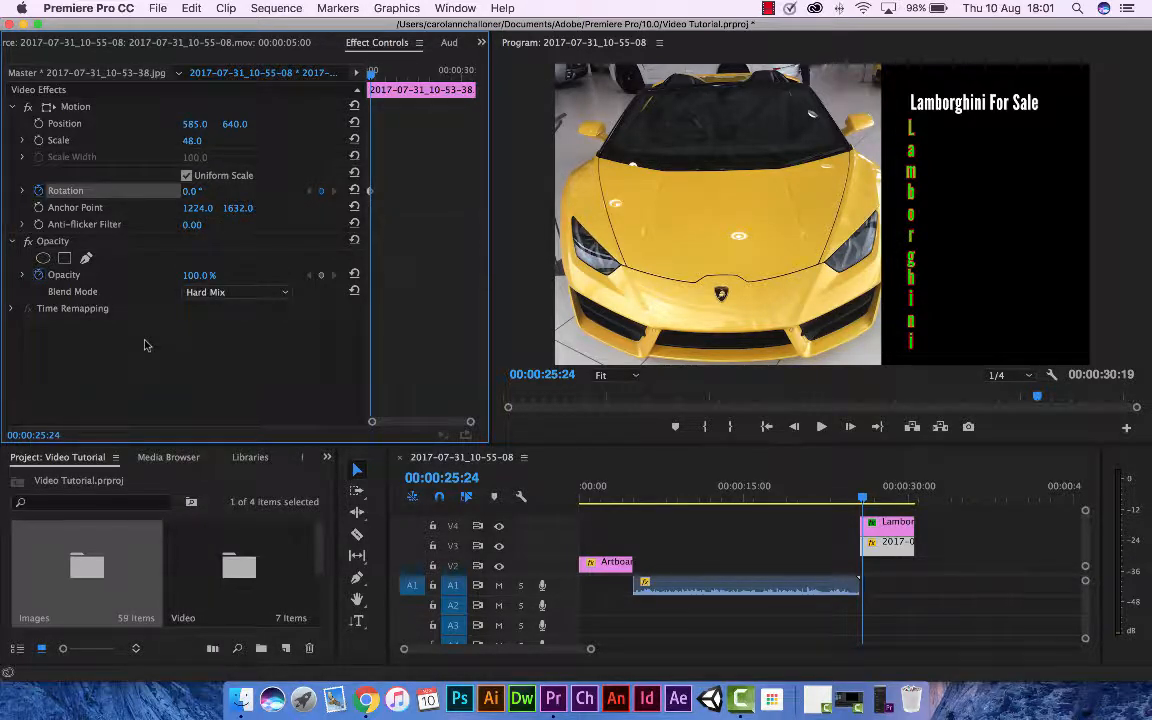